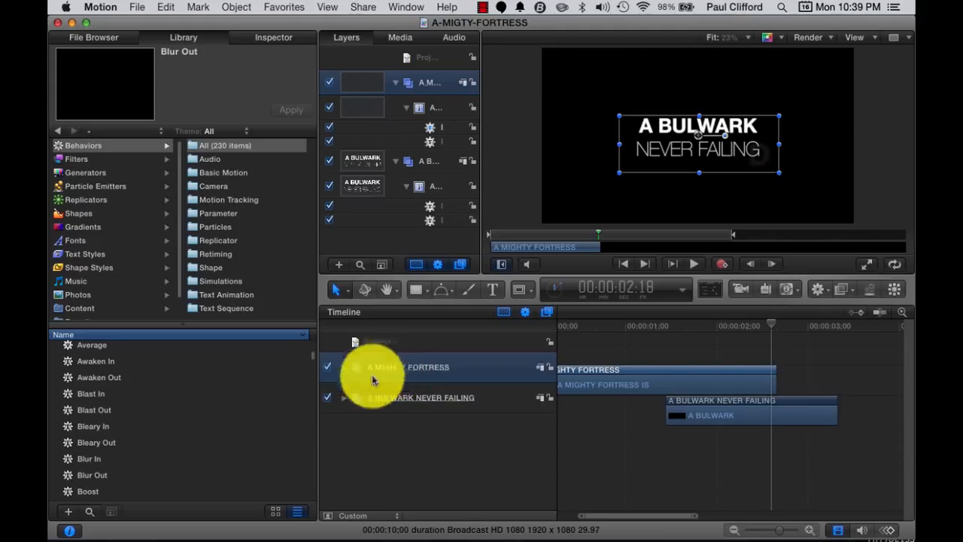
Step: Copy the A MIGHTY FORTRESS group and paste it into the project as a separate group at 00:00:02:18
click(640, 326)
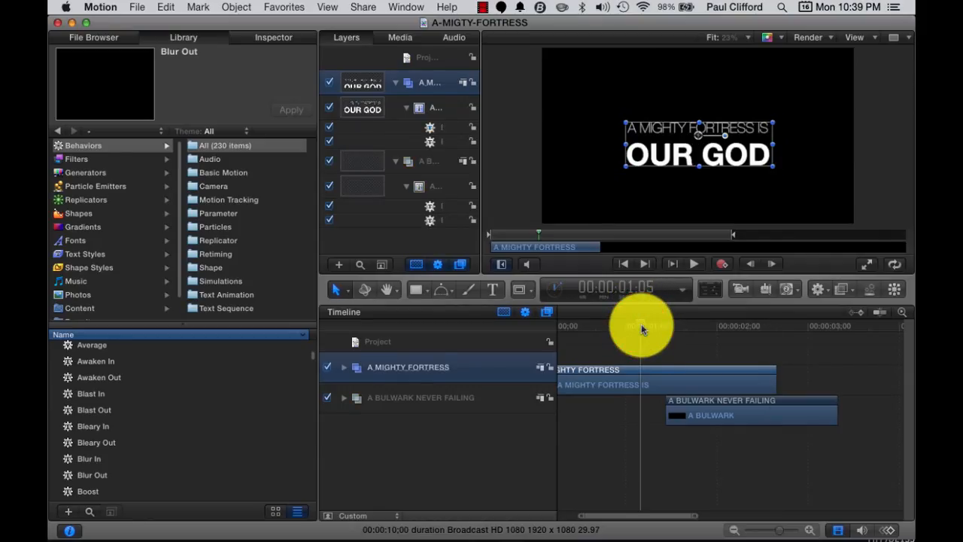
click(778, 325)
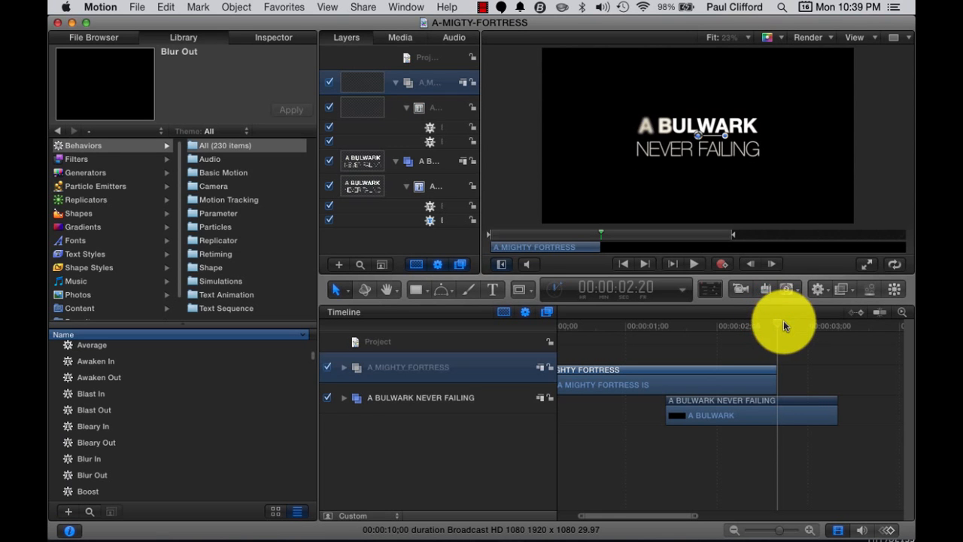
drag(791, 323, 772, 325)
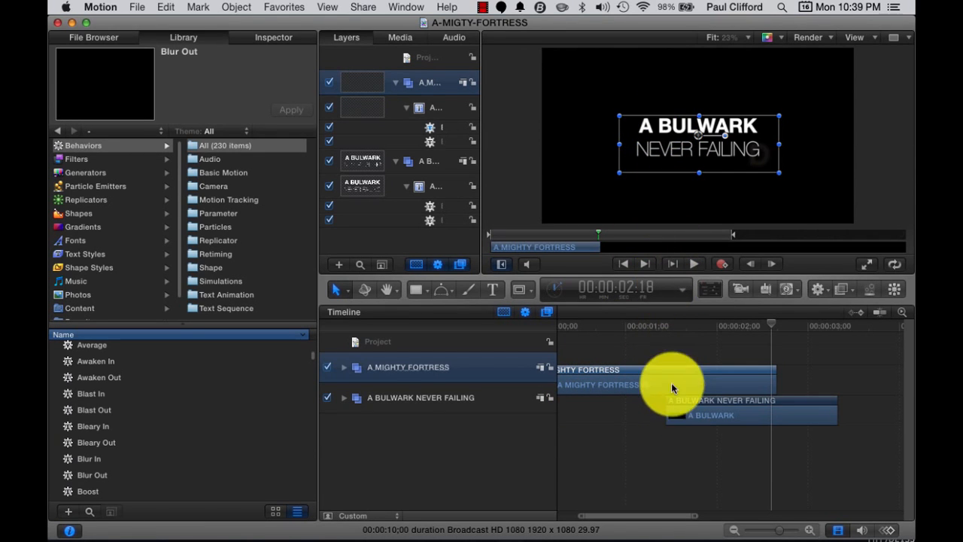
click(407, 366)
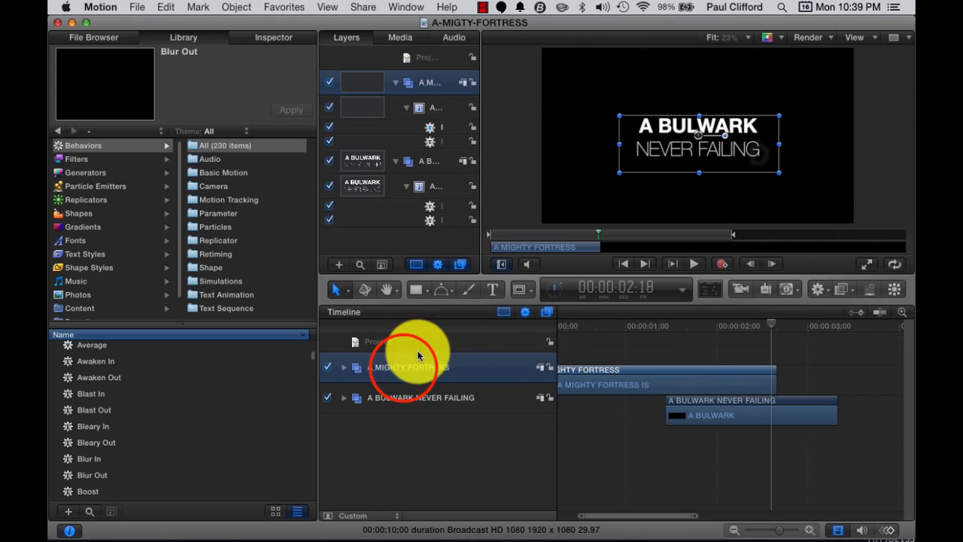
click(345, 368)
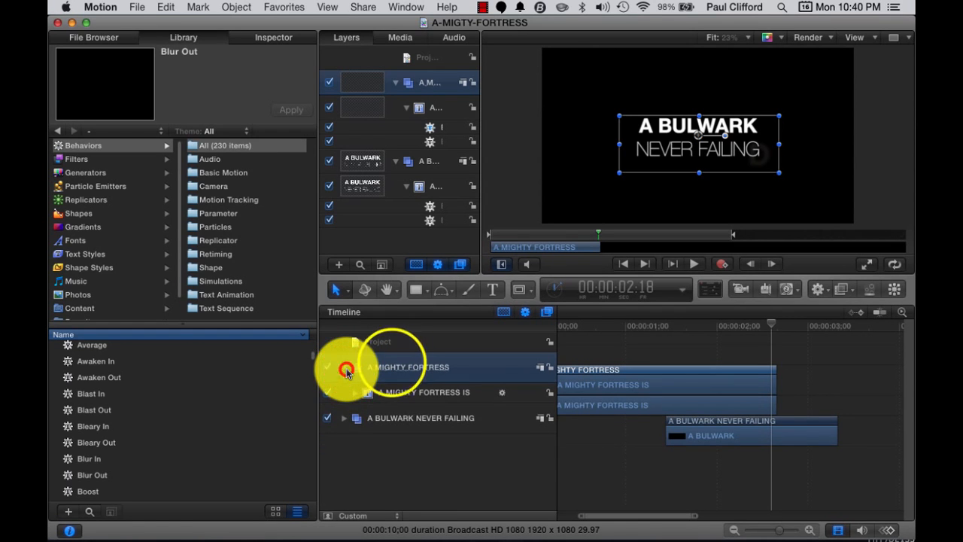
click(345, 368)
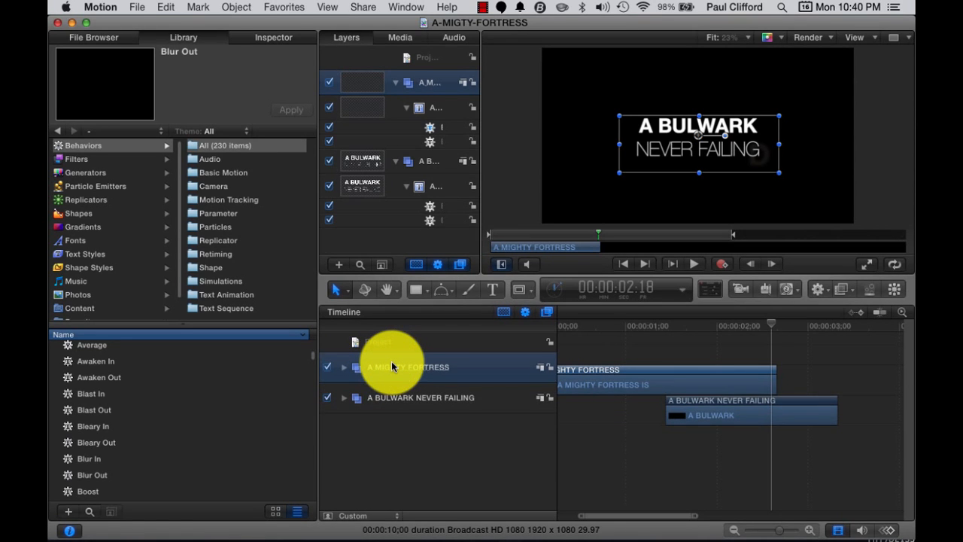
right_click(392, 366)
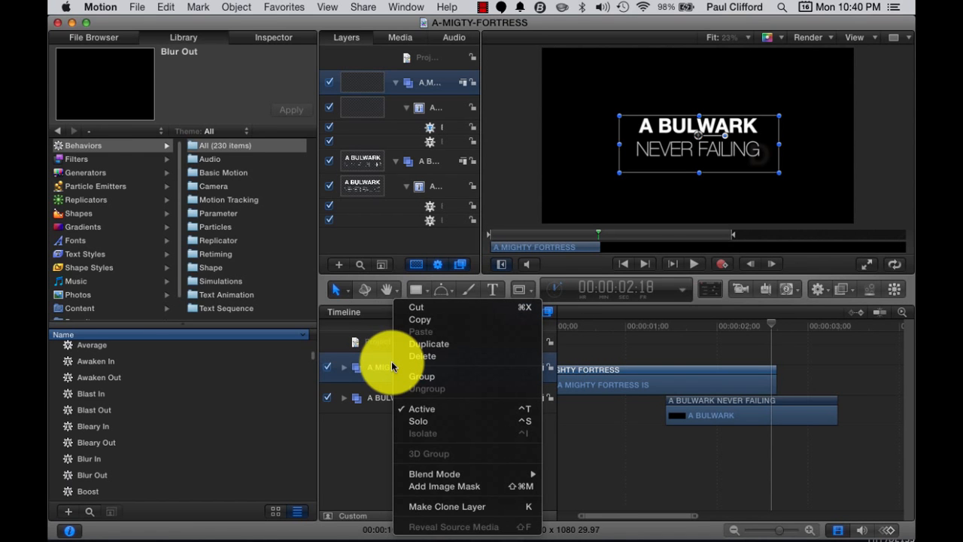
click(432, 320)
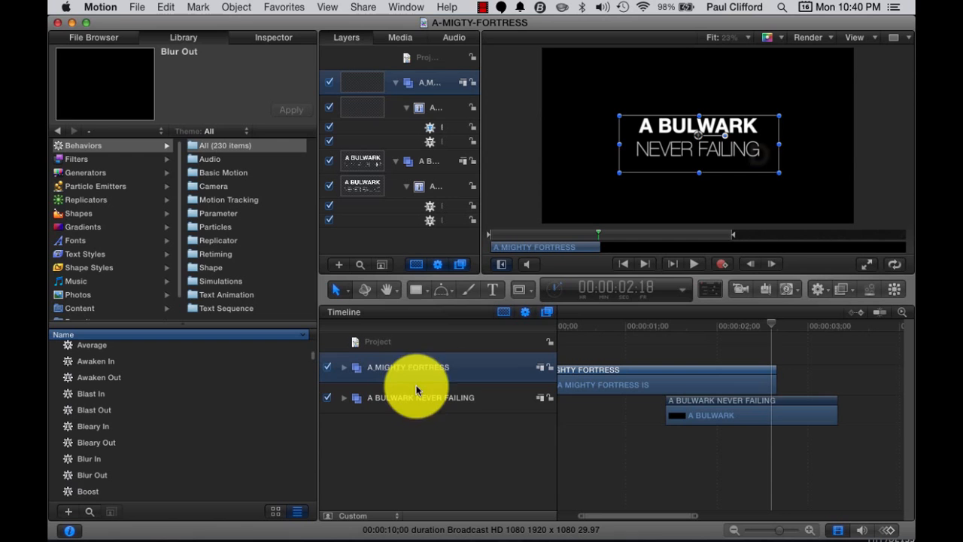
right_click(418, 426)
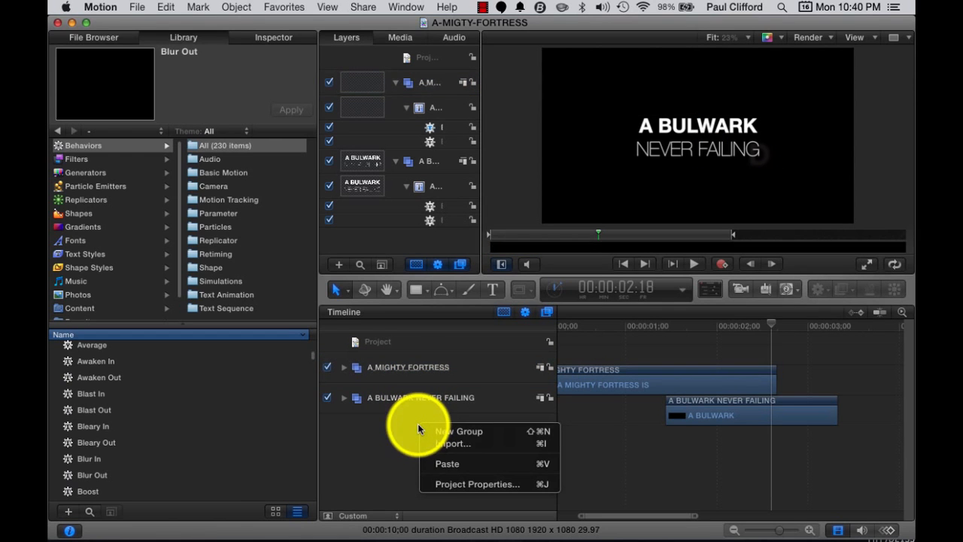
click(445, 462)
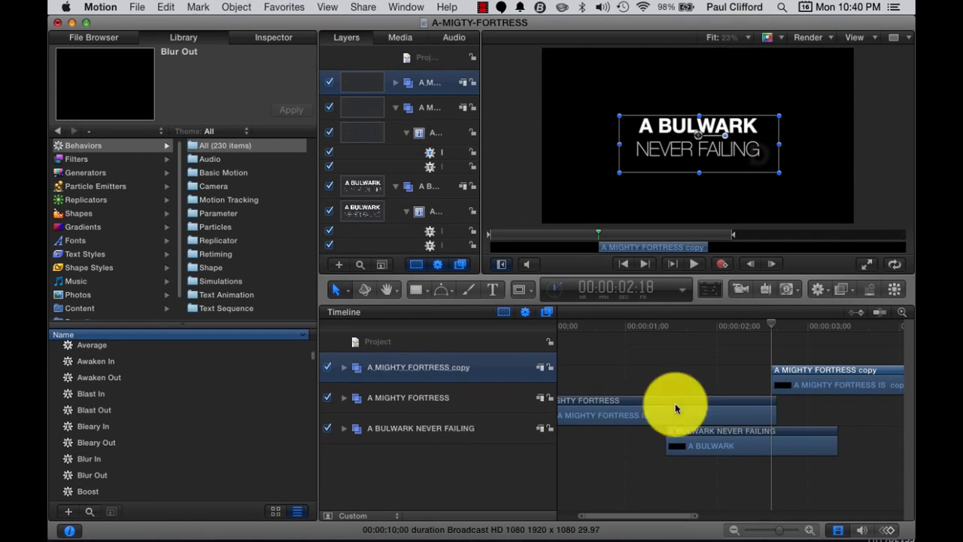
Step: Shift the pasted group in time so it starts right where the A MIGHTY FORTRESS group ends, and select it
click(858, 370)
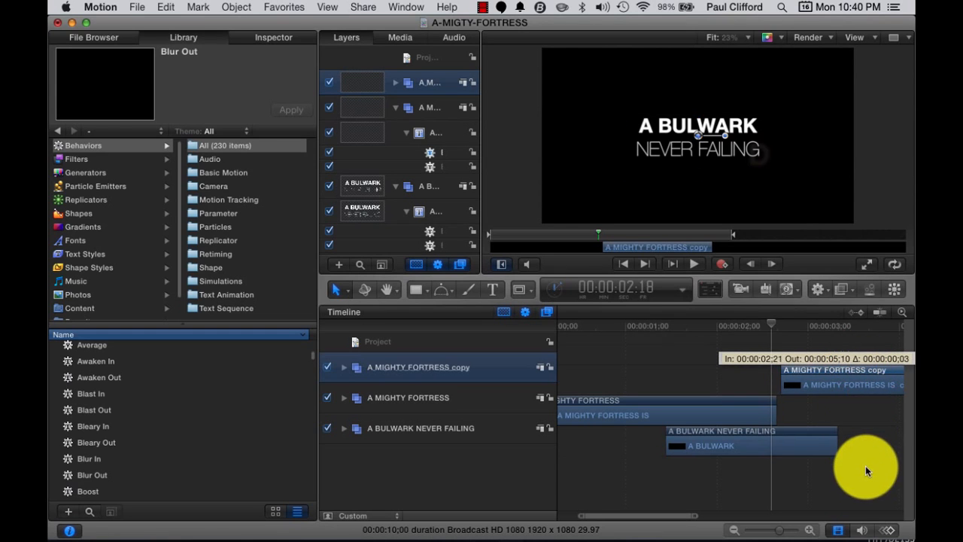
drag(860, 502, 864, 428)
click(433, 359)
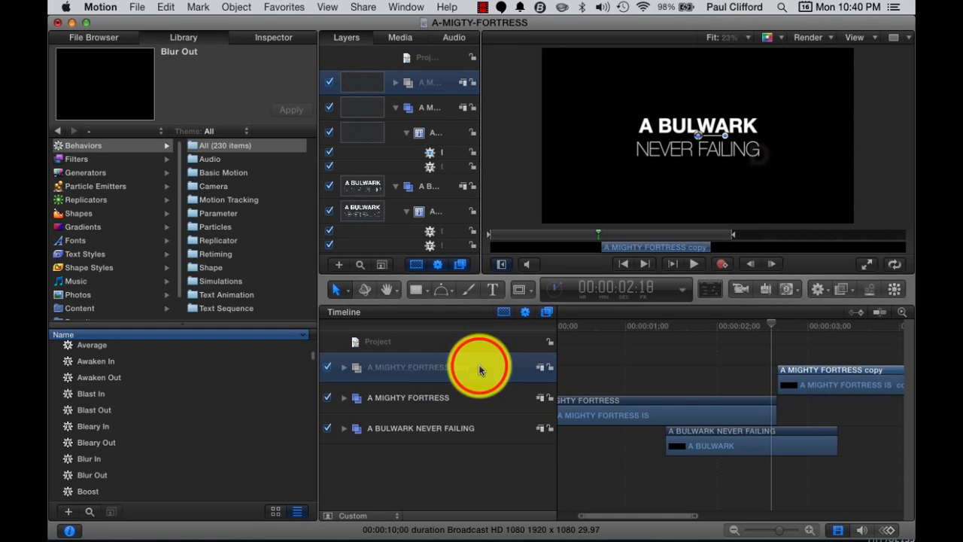
drag(477, 364, 471, 450)
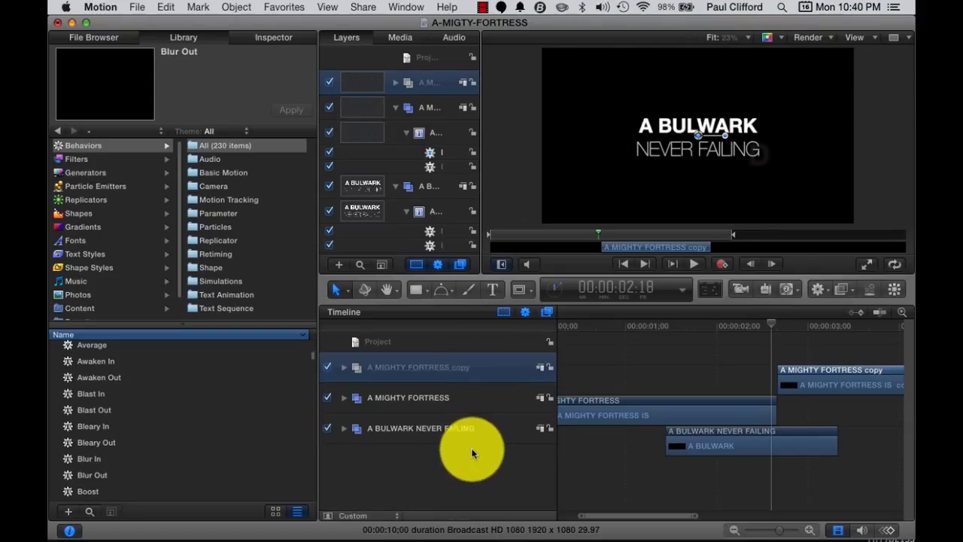
drag(494, 366, 472, 453)
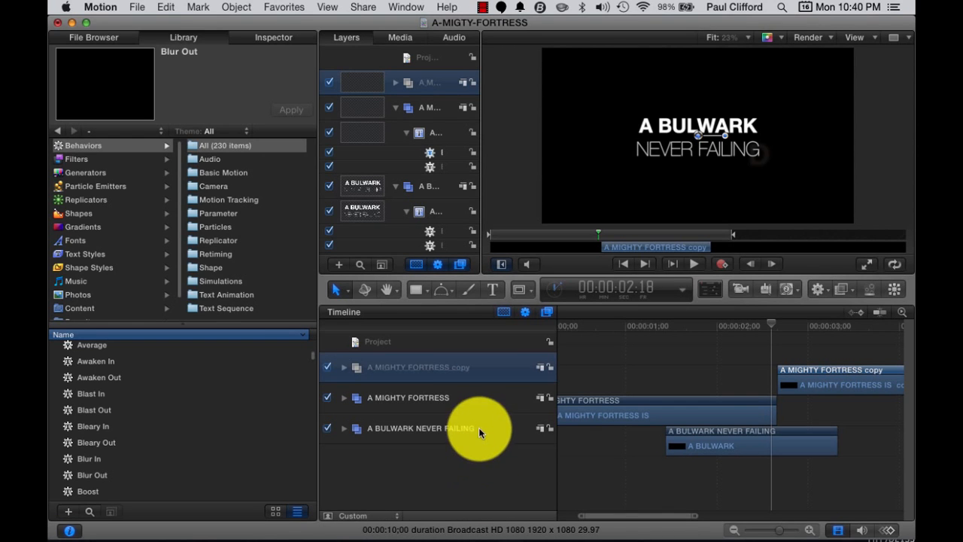
drag(396, 369, 386, 448)
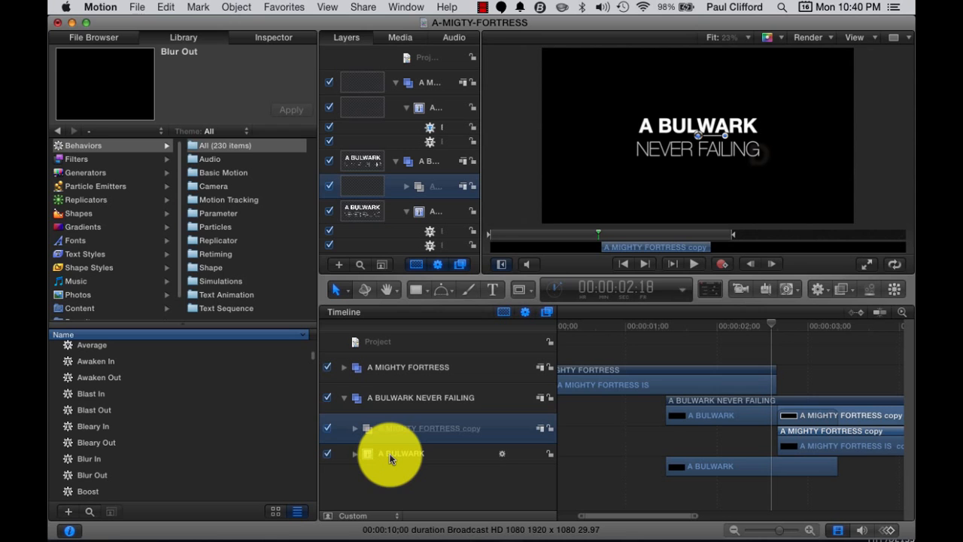
click(370, 430)
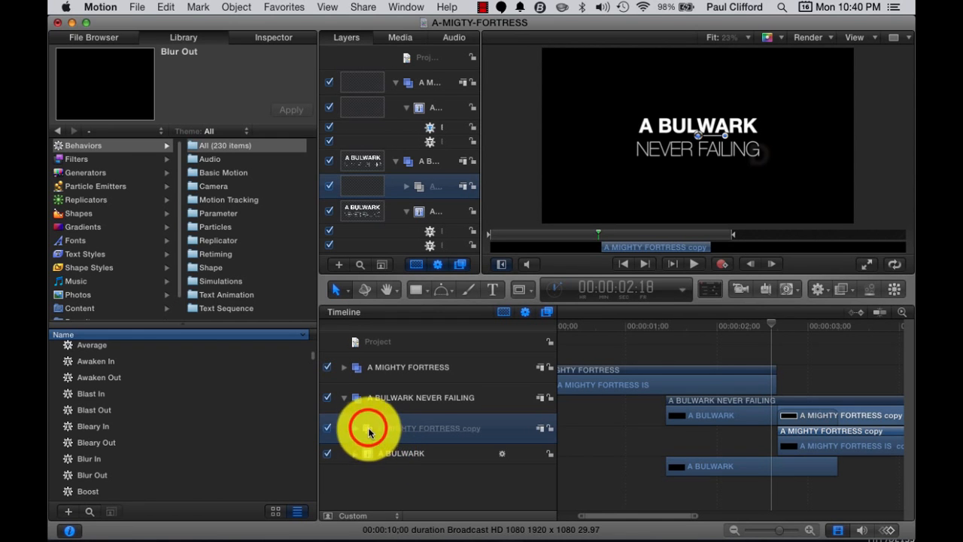
drag(369, 430, 350, 464)
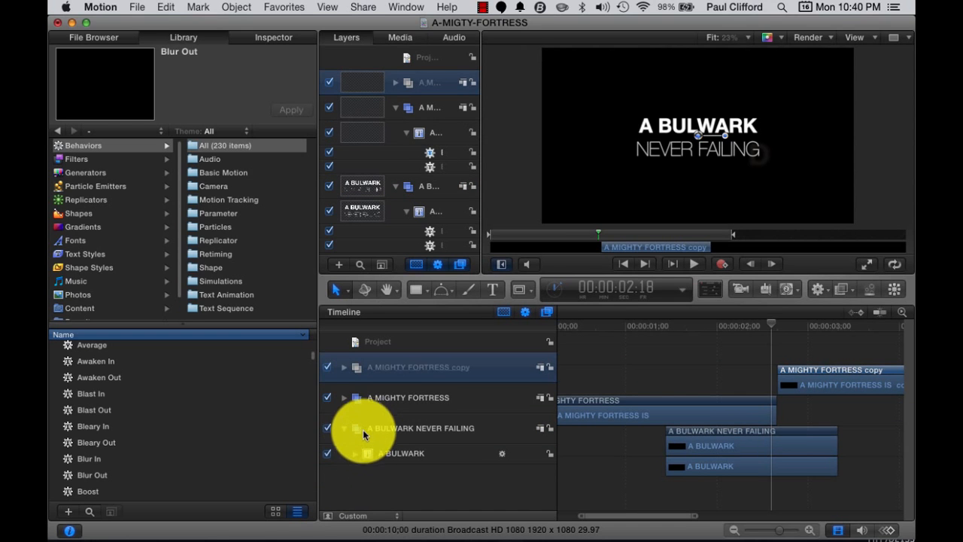
click(344, 429)
Step: Move the copied group below A BULWARK NEVER FAILING in the layer order as its own group, leaving both groups collapsed
click(358, 366)
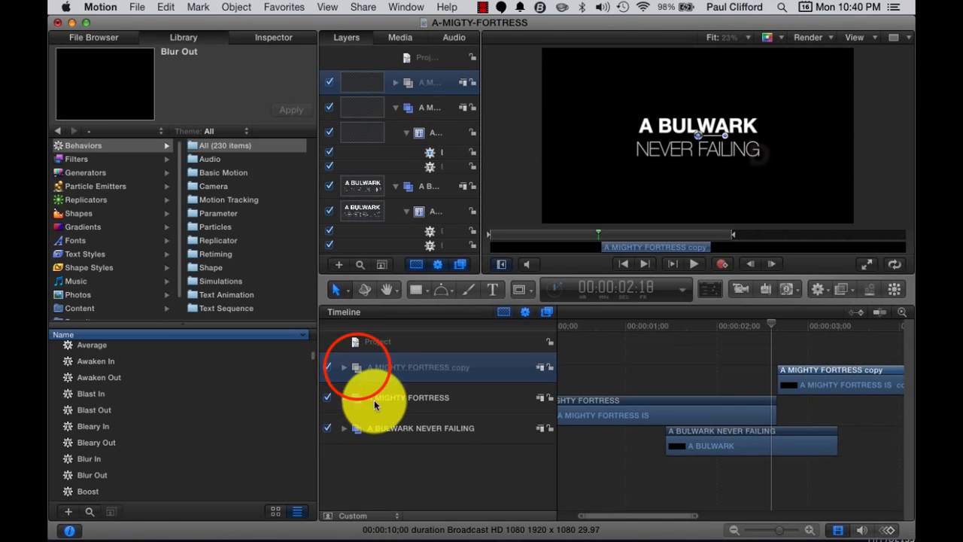
drag(354, 366, 340, 458)
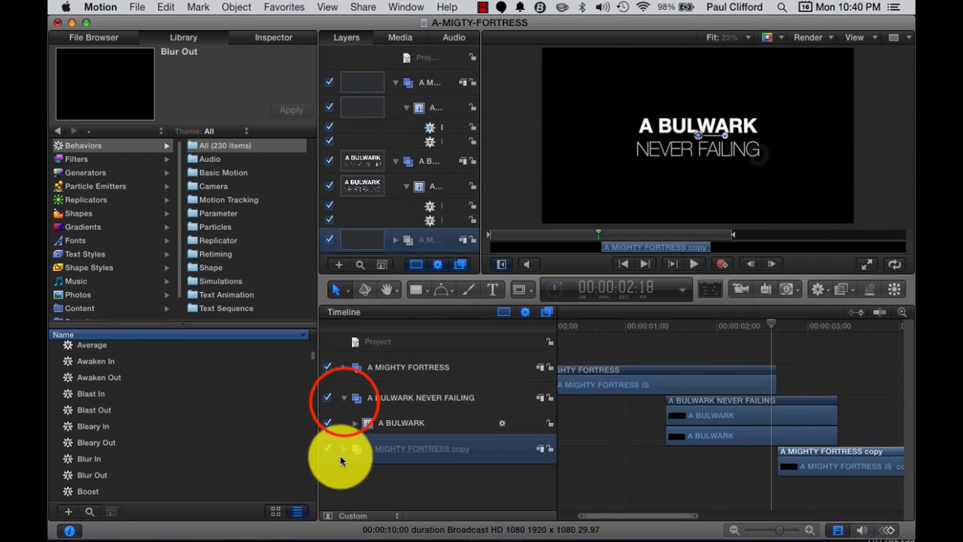
click(346, 405)
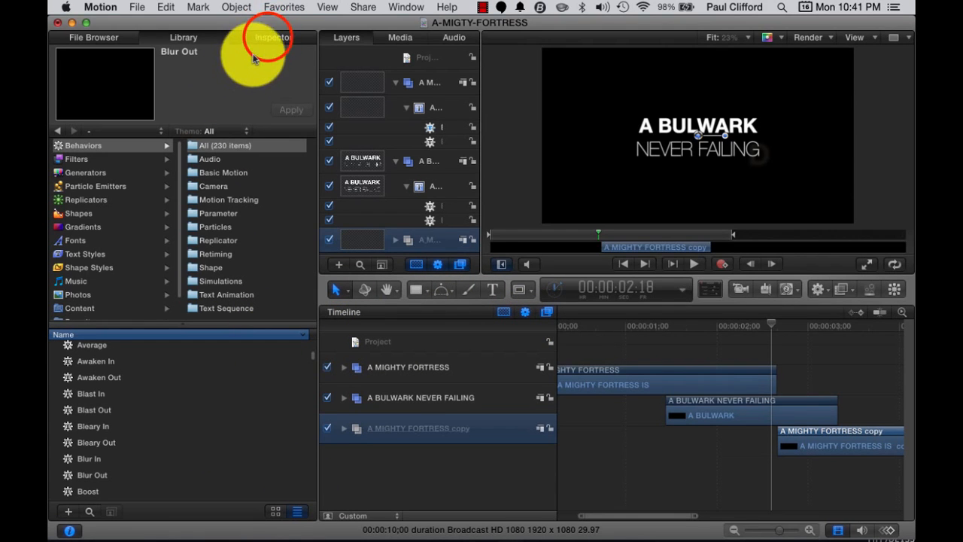
Step: Expand the copied group and open the text formatting settings of its A MIGHTY FORTRESS IS copy text layer
click(267, 36)
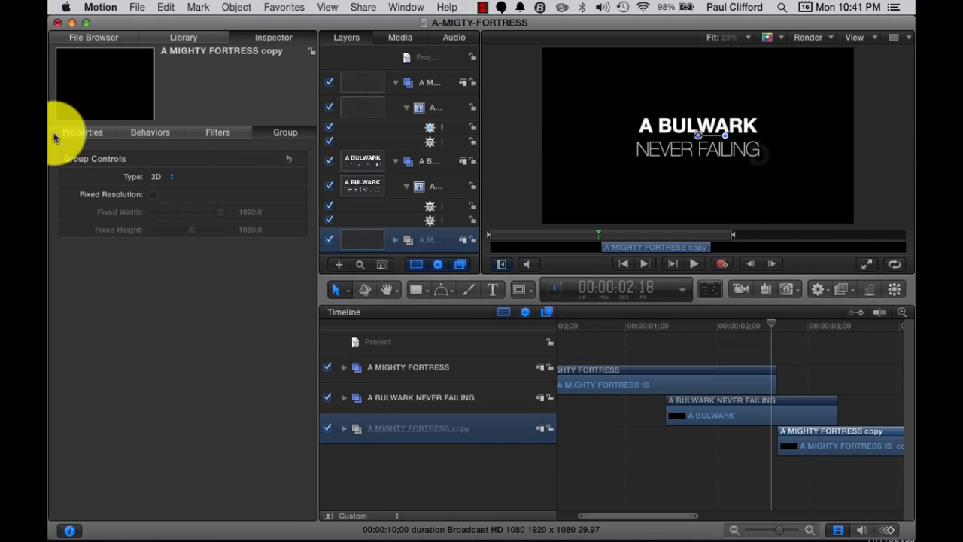
click(88, 132)
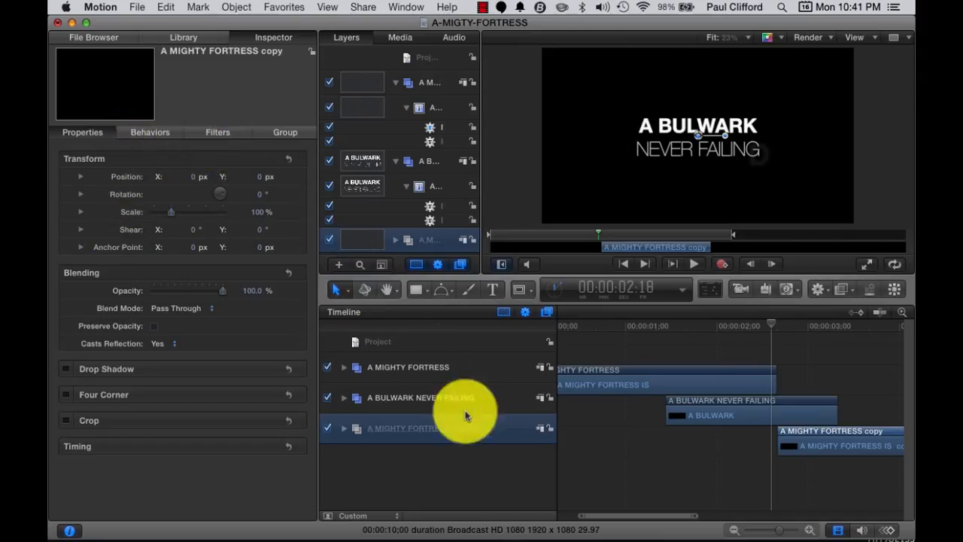
click(341, 429)
click(411, 455)
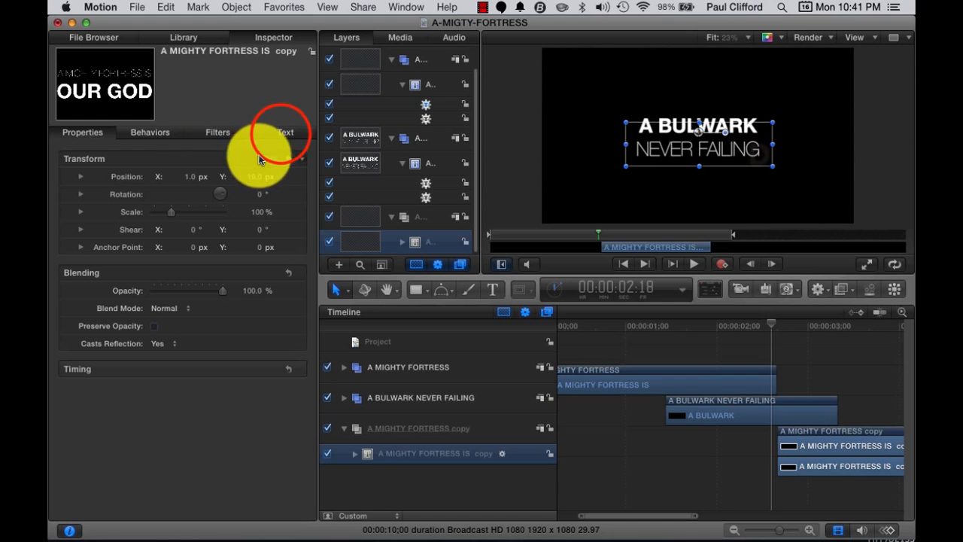
click(280, 133)
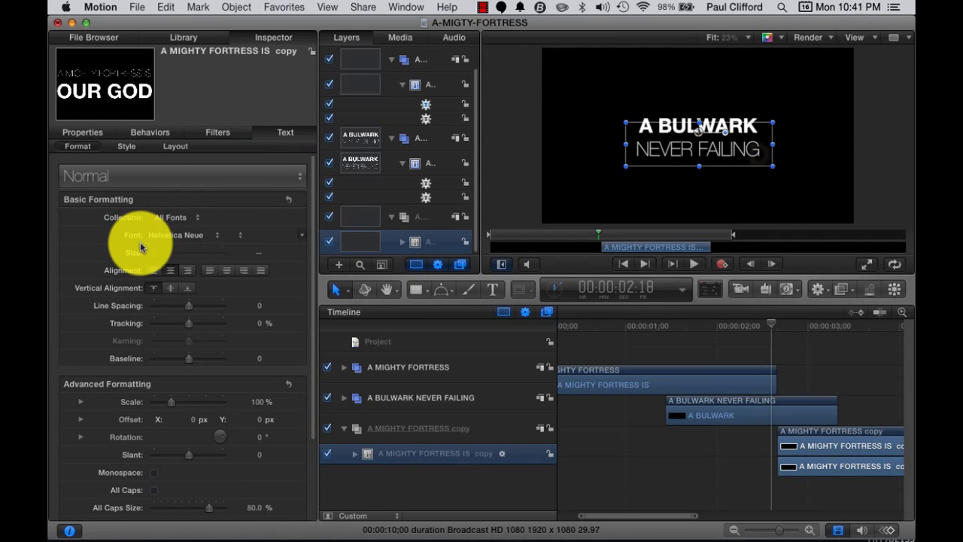
Step: Replace the copied layer's text with "OUR HELPER, HE AMID THE FLOOD"
scroll(140, 242, down, 5)
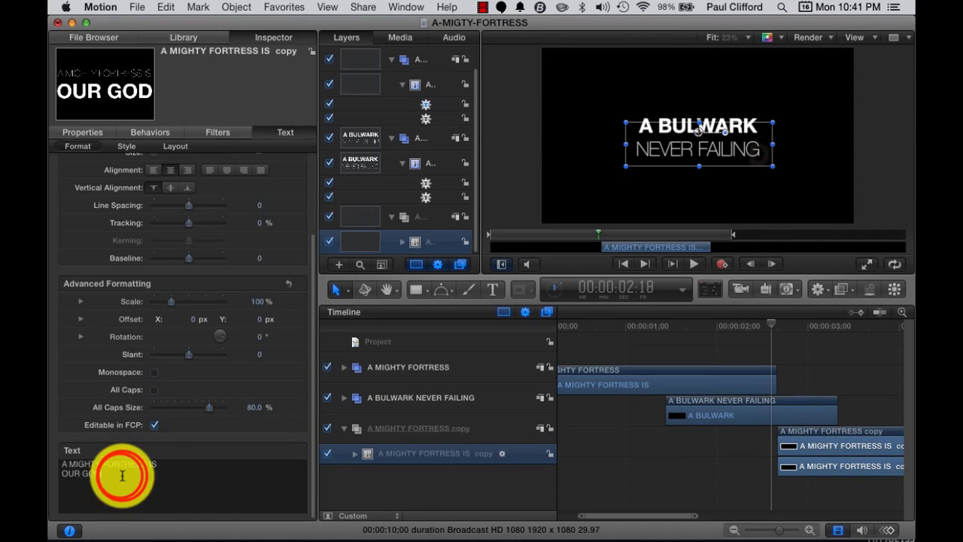
drag(123, 474, 59, 456)
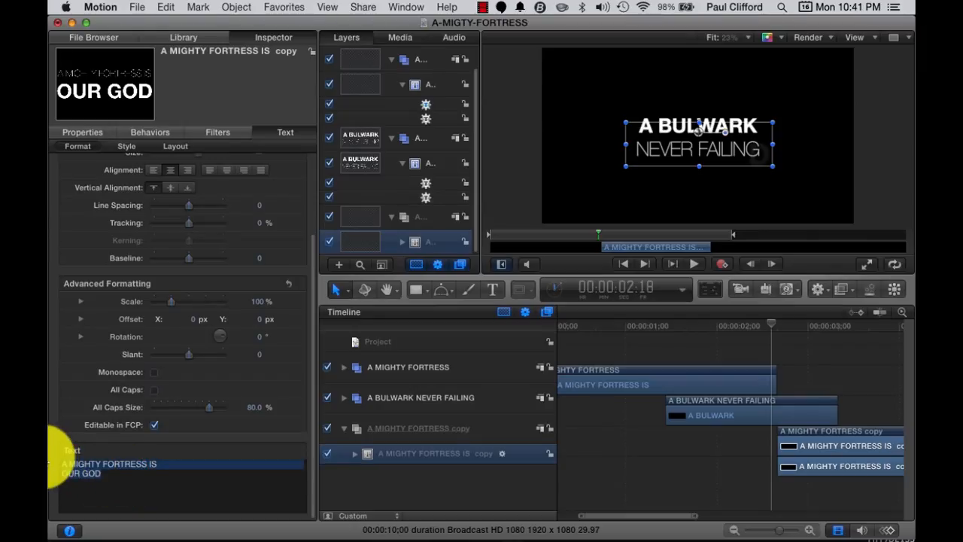
text(OU)
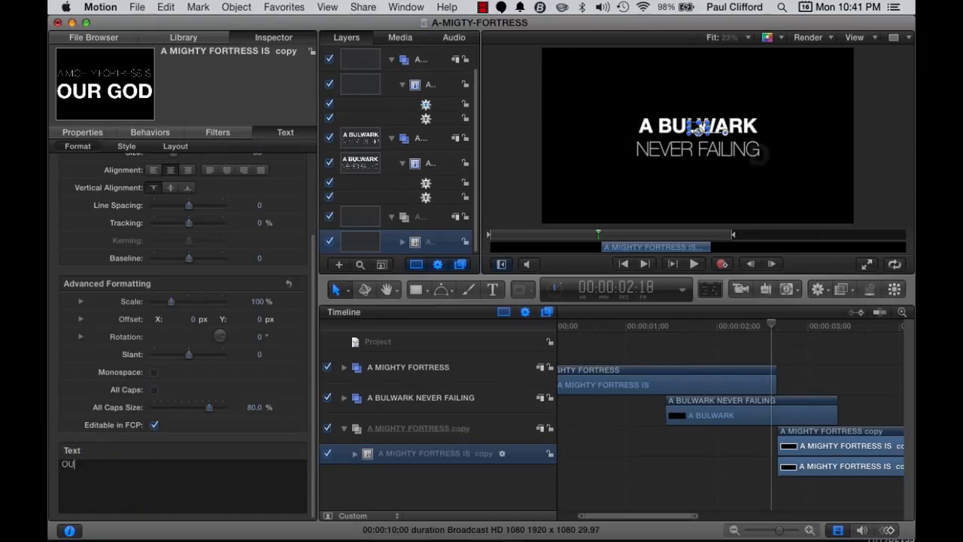
text(R HELP)
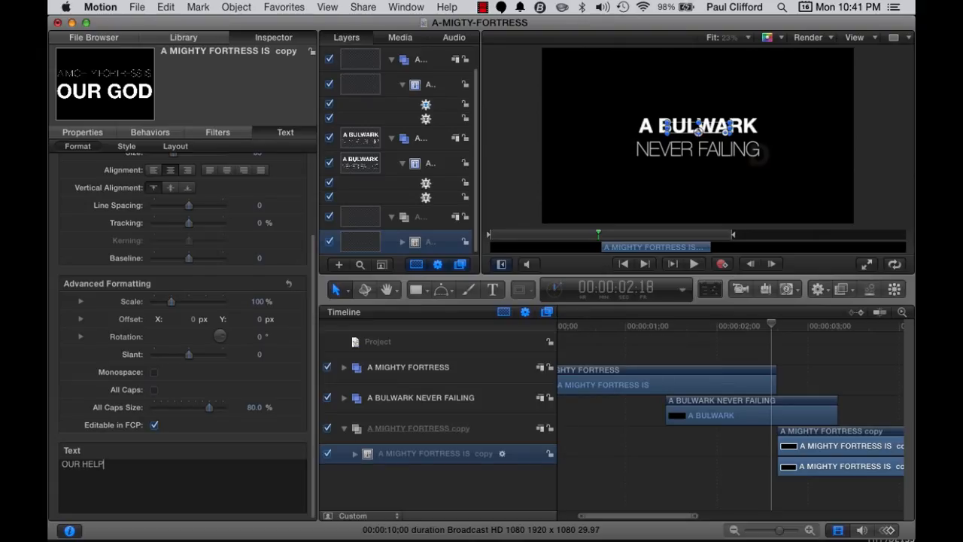
text(ER,)
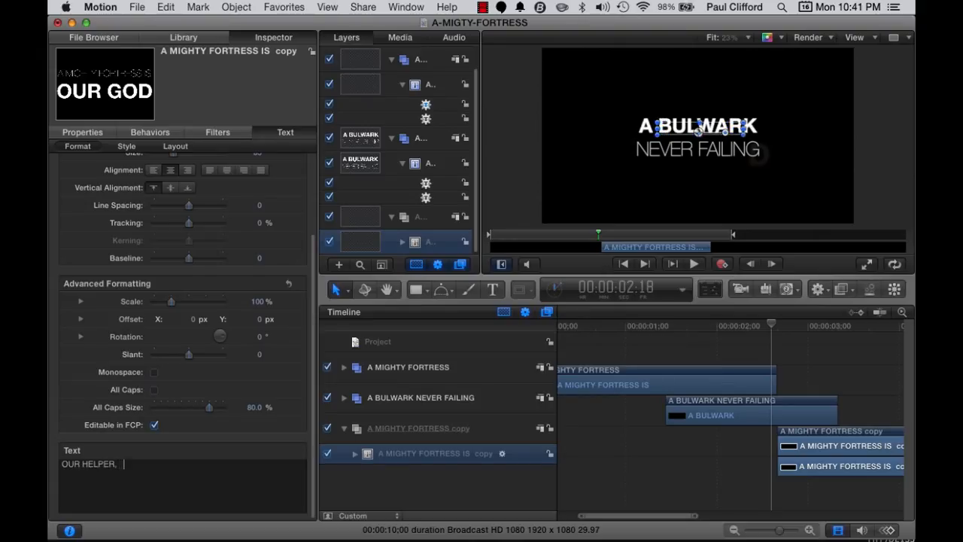
key(BackSpace)
key(BackSpace)
text(HE)
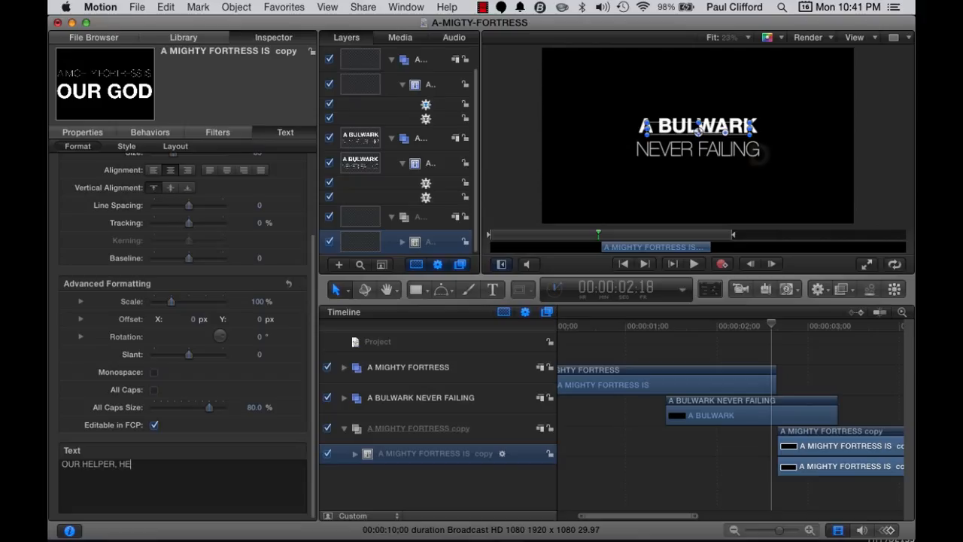
text(AMID)
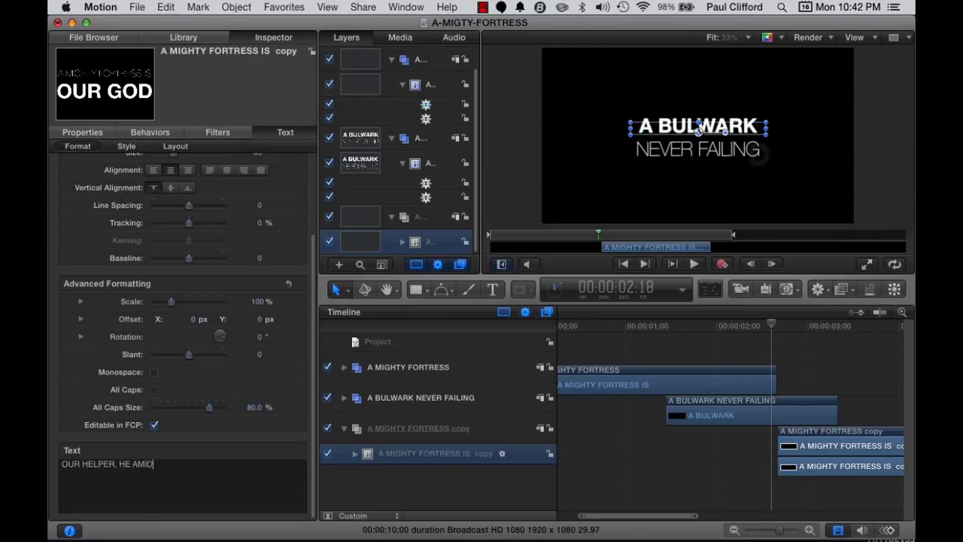
text( THE )
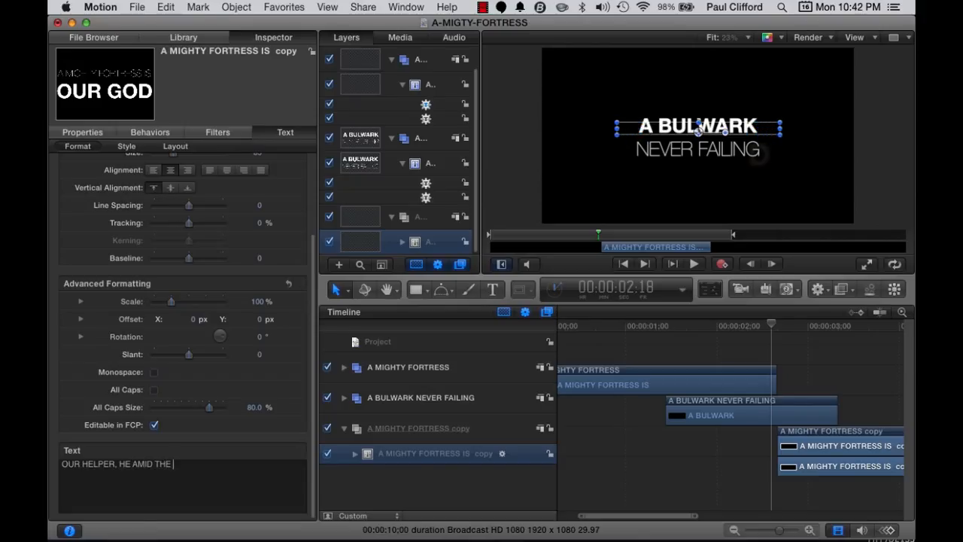
text(FLOOD)
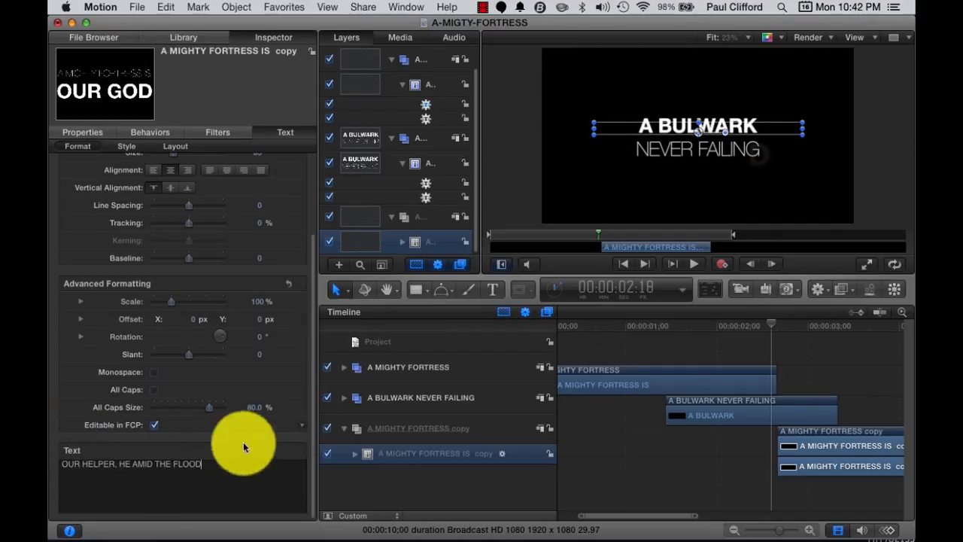
Step: Break the new lyric text onto two lines after "OUR HELPER,"
click(857, 323)
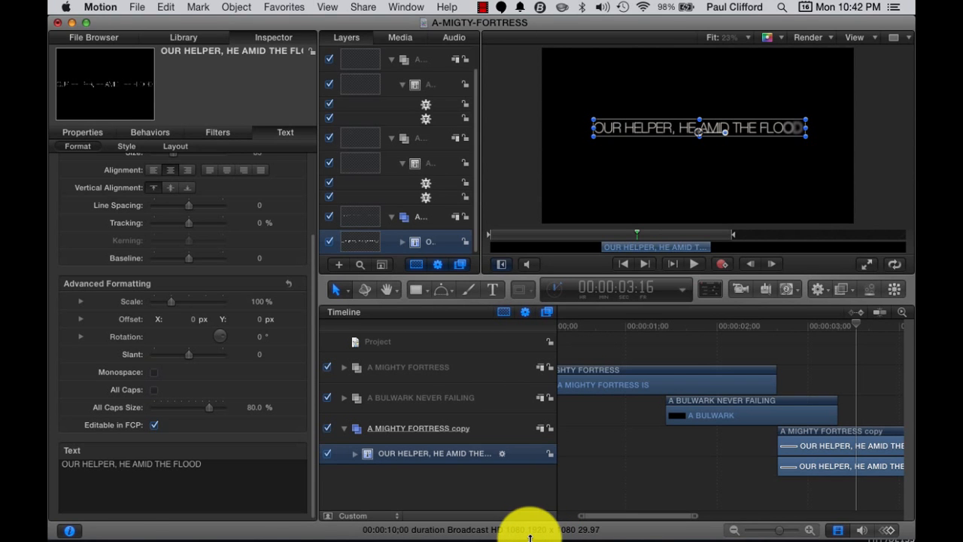
double_click(201, 477)
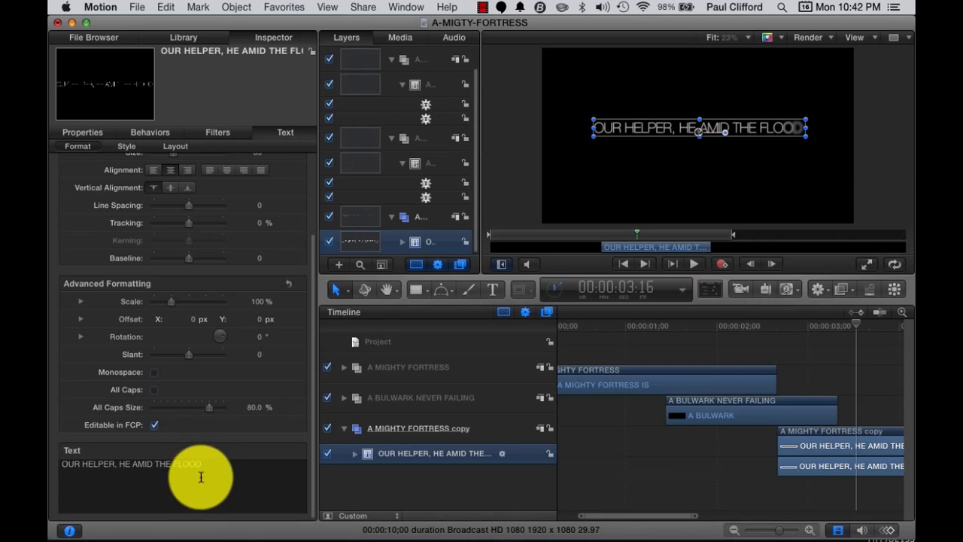
click(130, 459)
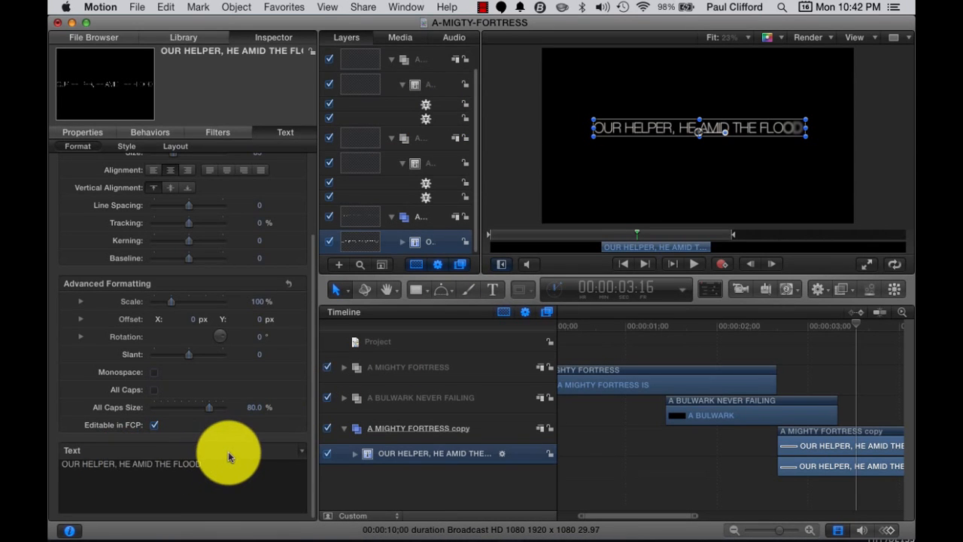
key(Return)
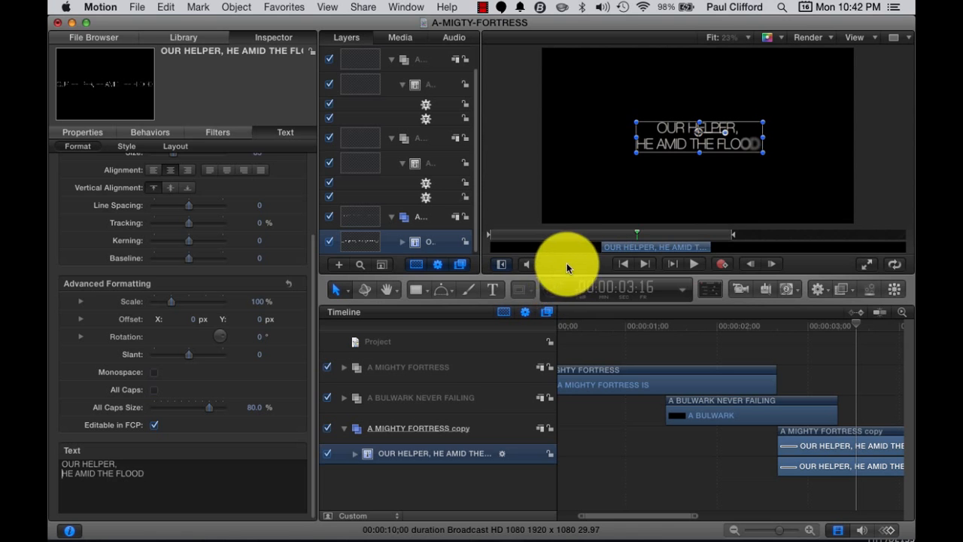
Step: Select the "OUR HELPER," line in the layer's text and set its Helvetica Neue typeface to Bold
scroll(301, 364, up, 1)
scroll(301, 361, up, 5)
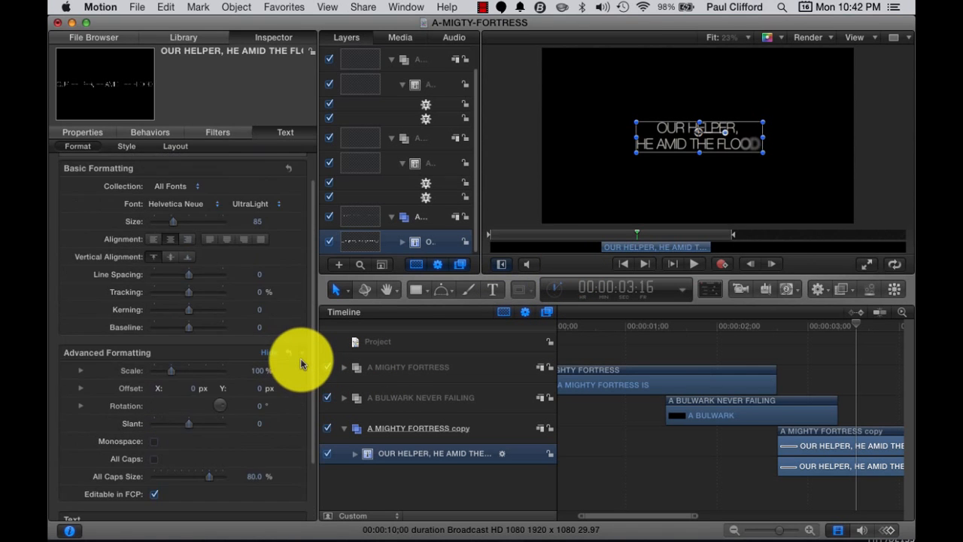
scroll(168, 441, down, 5)
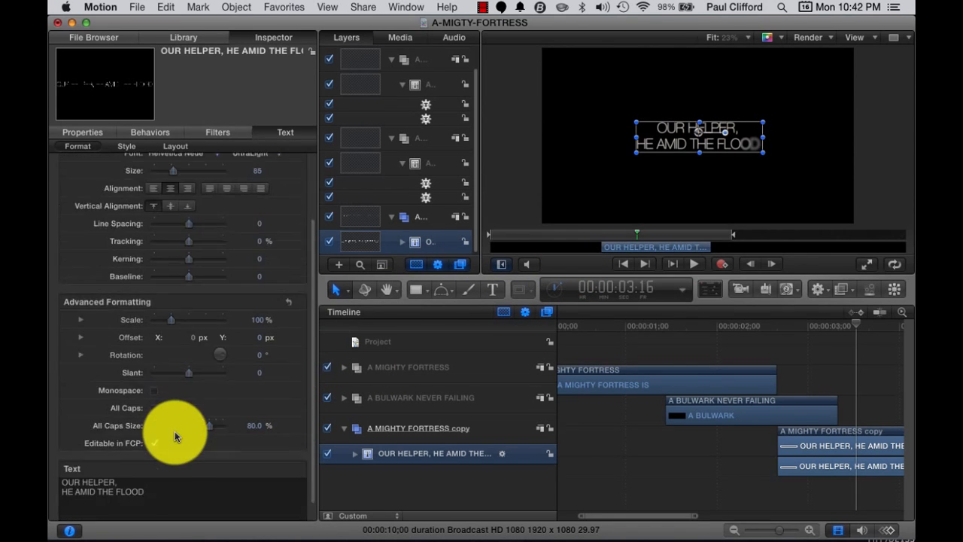
click(121, 460)
click(121, 465)
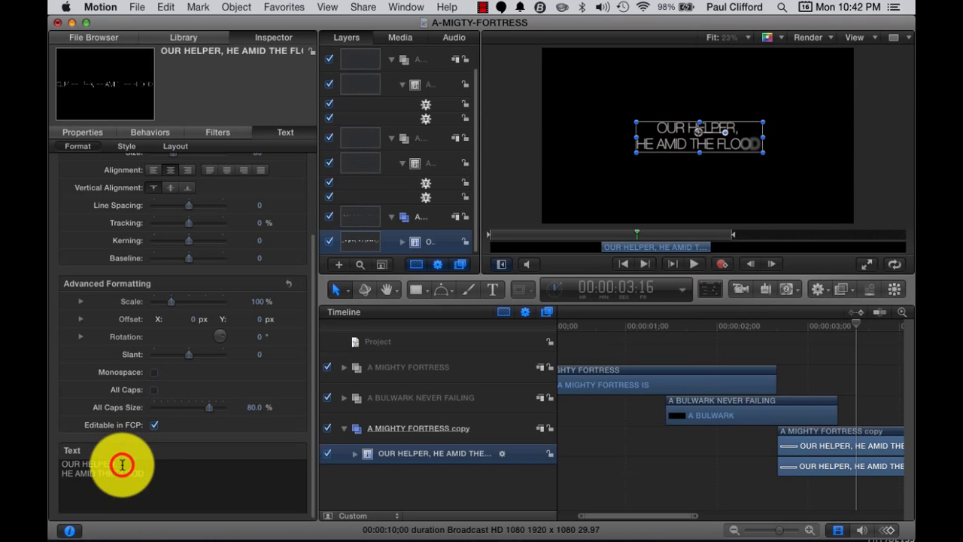
drag(118, 462, 64, 462)
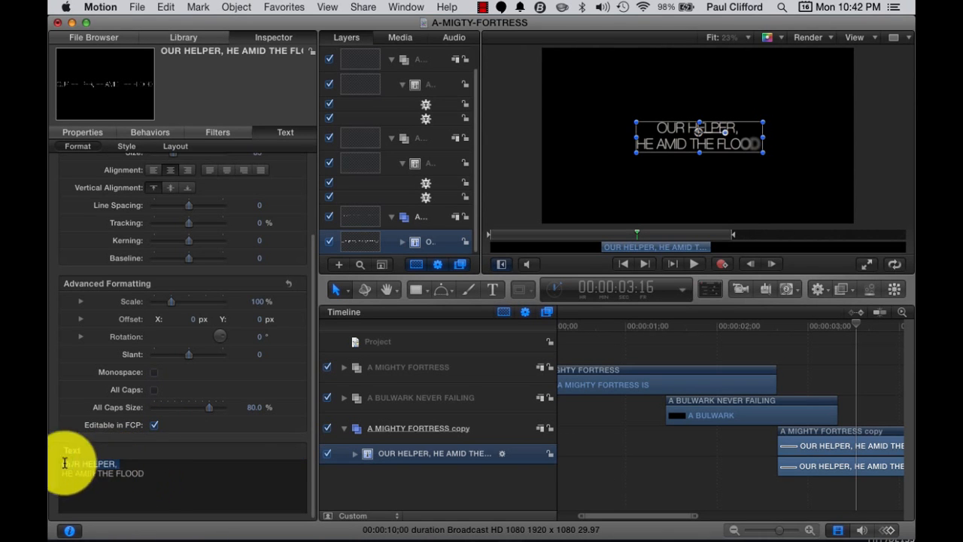
scroll(271, 226, up, 3)
scroll(272, 227, up, 2)
click(277, 236)
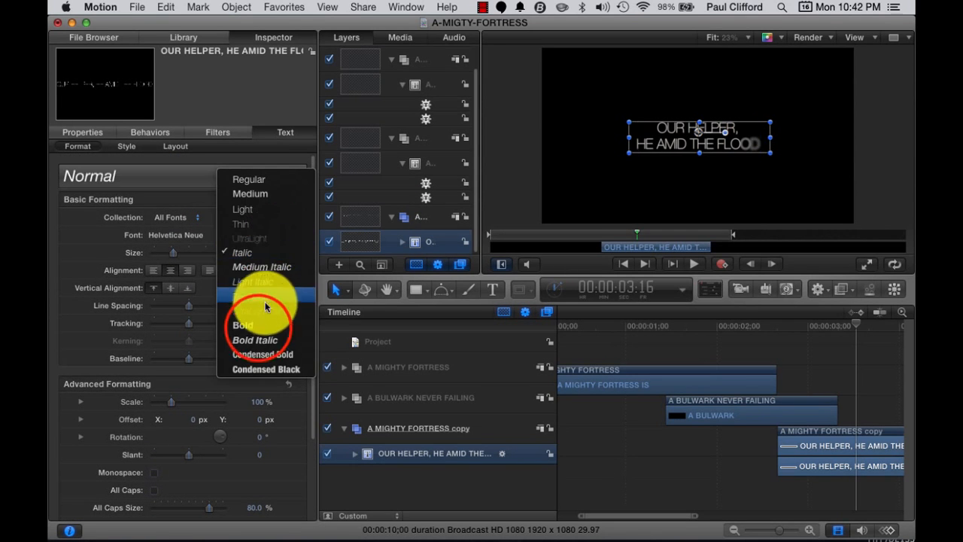
click(258, 326)
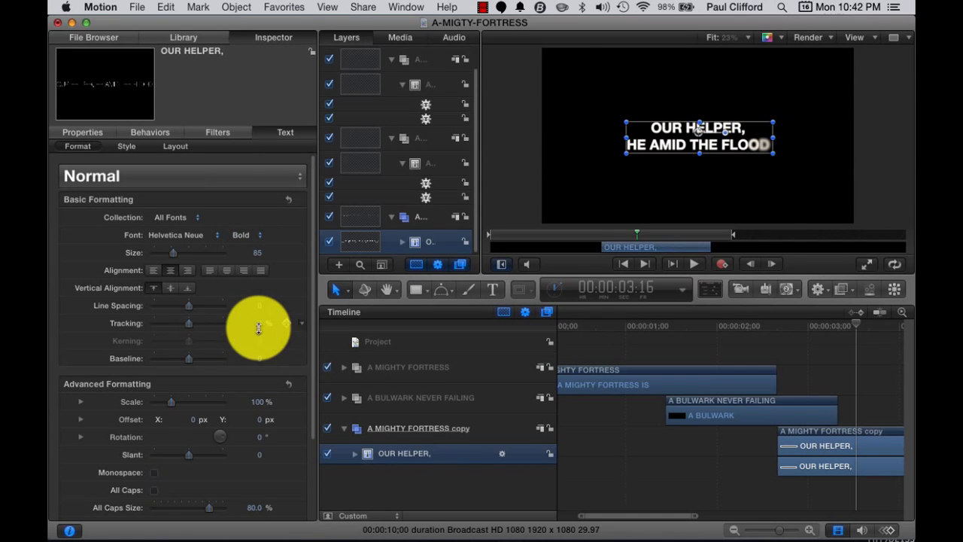
Step: Select only the "HE AMID THE FLOOD" line in the canvas and set its typeface to UltraLight
click(750, 130)
click(748, 132)
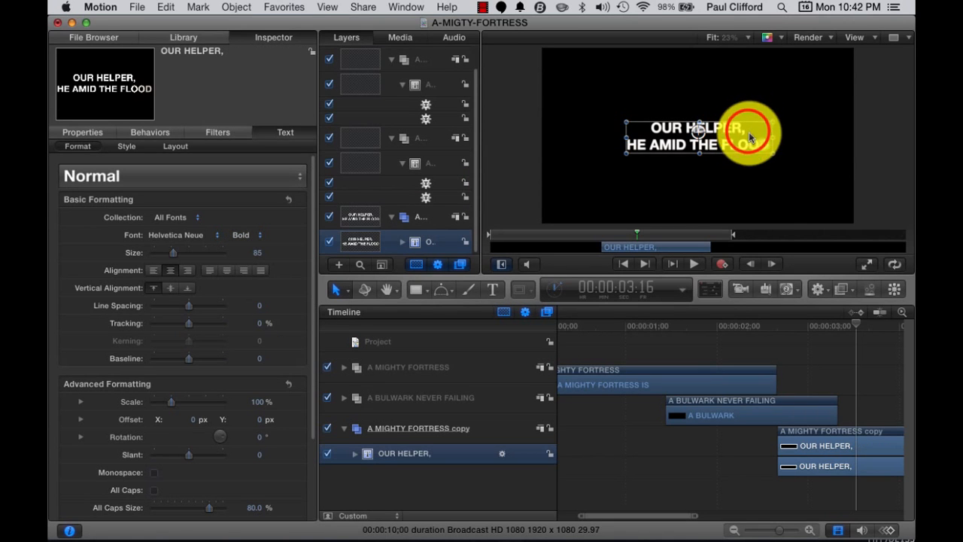
click(732, 122)
click(733, 129)
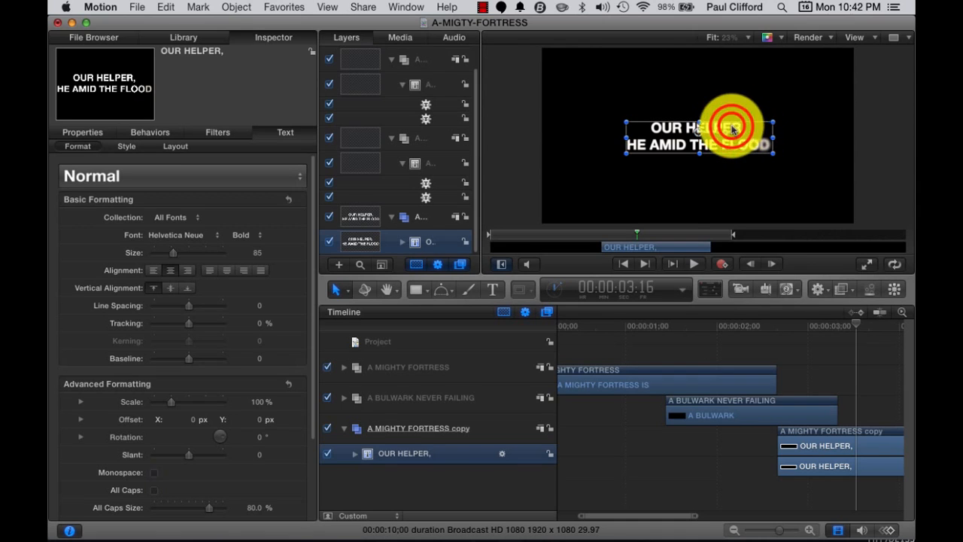
double_click(736, 129)
click(741, 129)
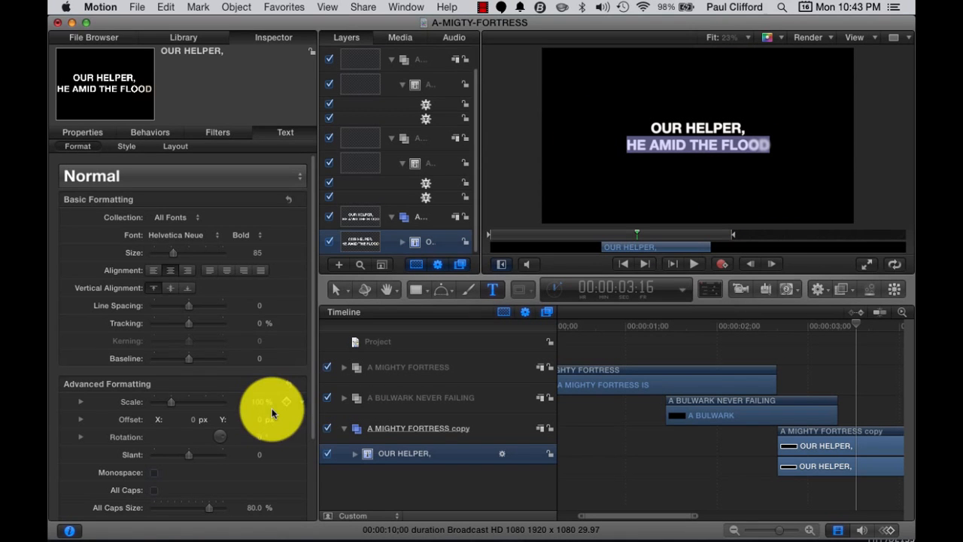
click(263, 236)
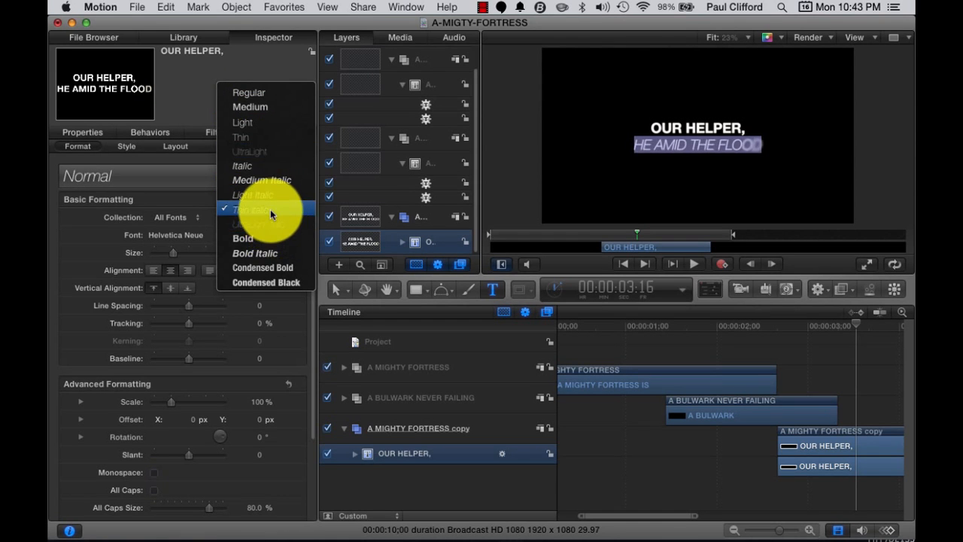
click(261, 156)
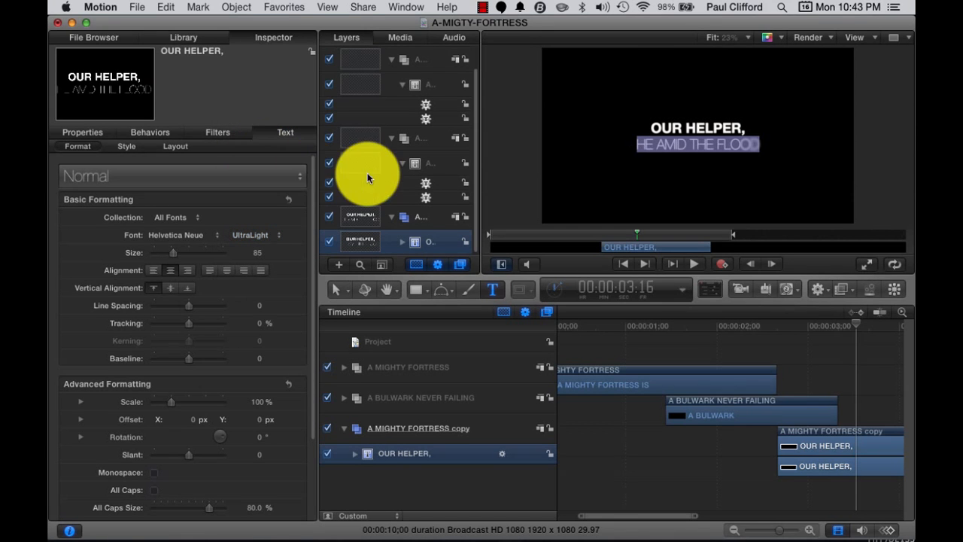
Step: Select the "OUR HELPER," line in the canvas and increase its font size to 115
click(711, 128)
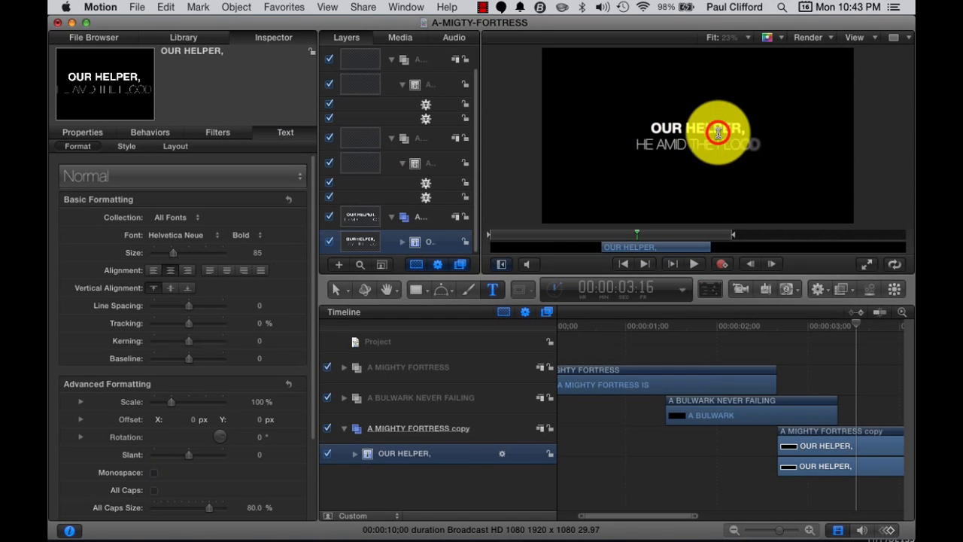
drag(734, 126, 654, 124)
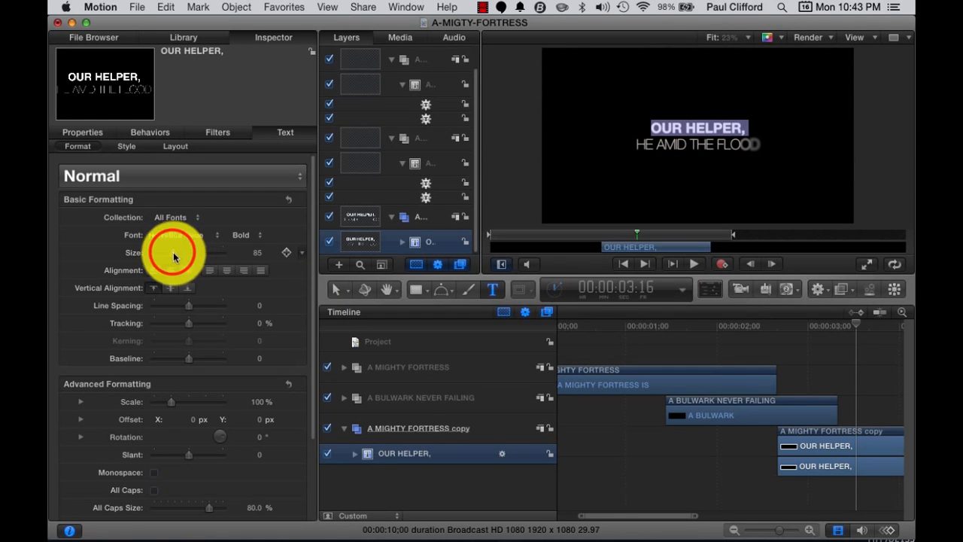
mouse_move(173, 252)
mouse_down()
mouse_move(187, 255)
mouse_move(179, 252)
mouse_up()
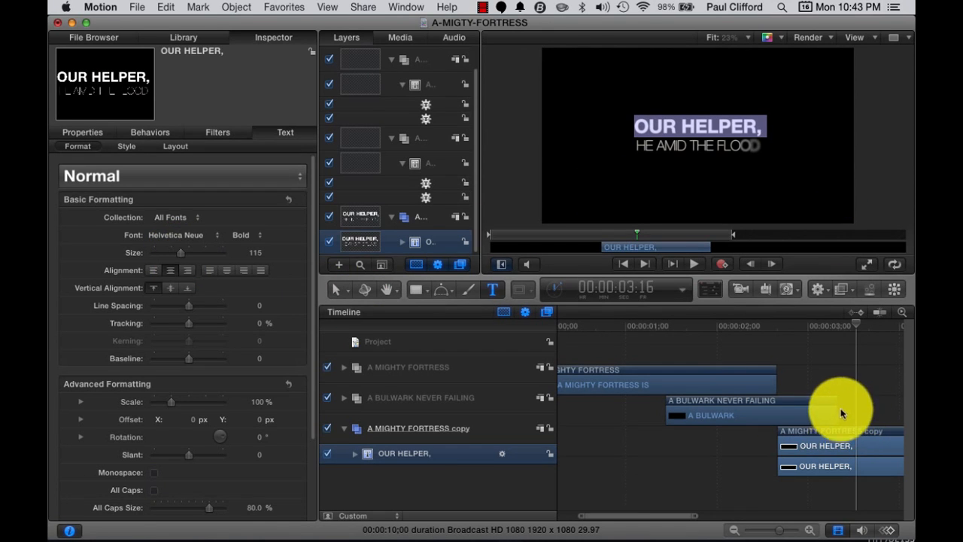
Step: Expand the OUR HELPER, layer and scrub through its Blur In and Blur Out behaviors to check the title's animation
click(354, 453)
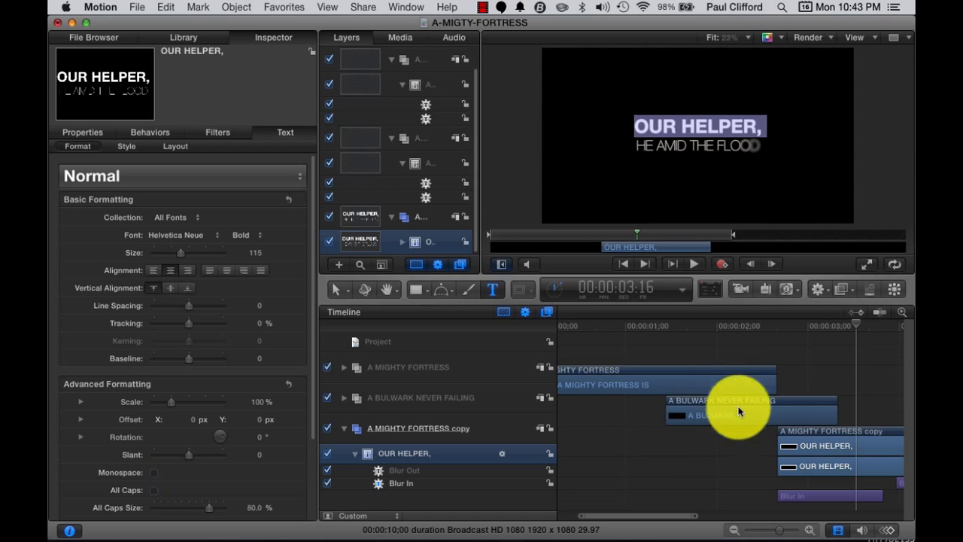
click(855, 323)
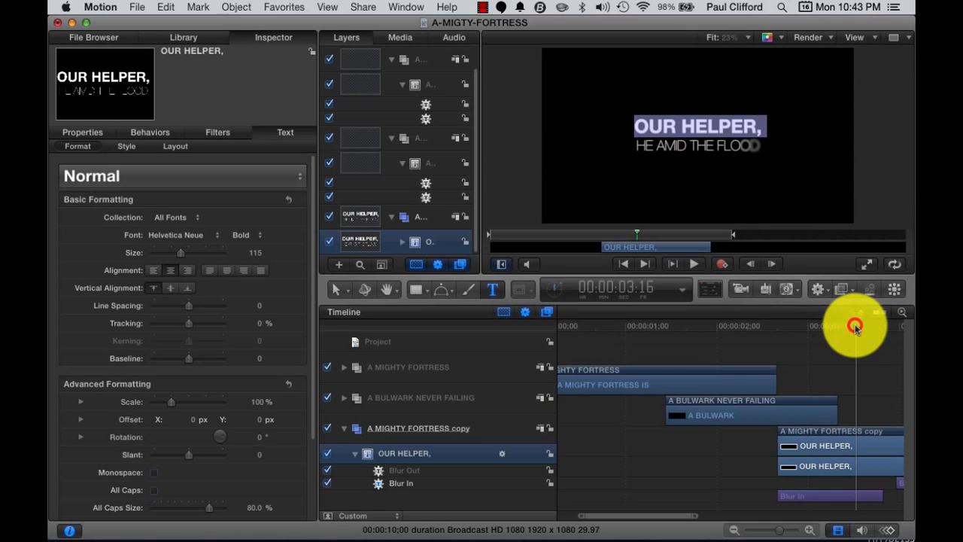
drag(855, 326, 869, 344)
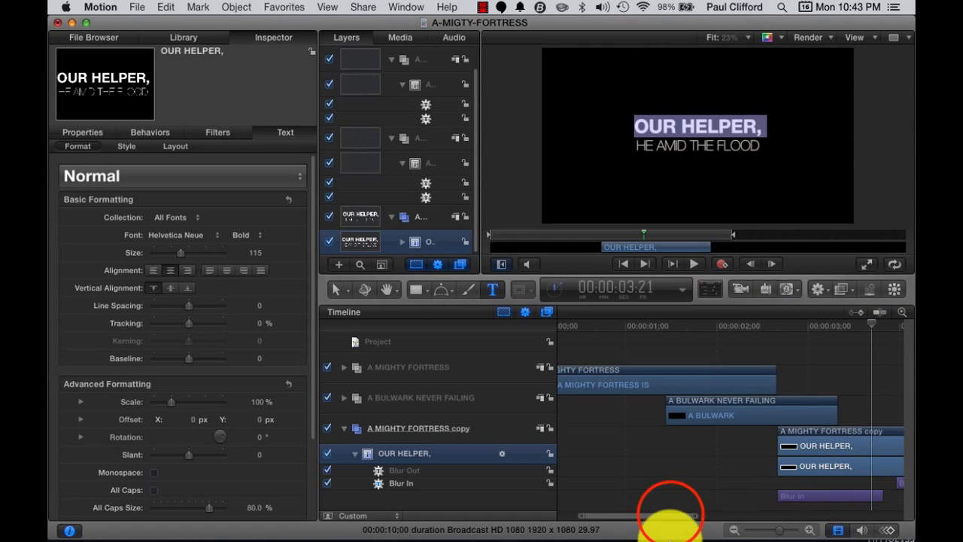
drag(675, 517, 731, 518)
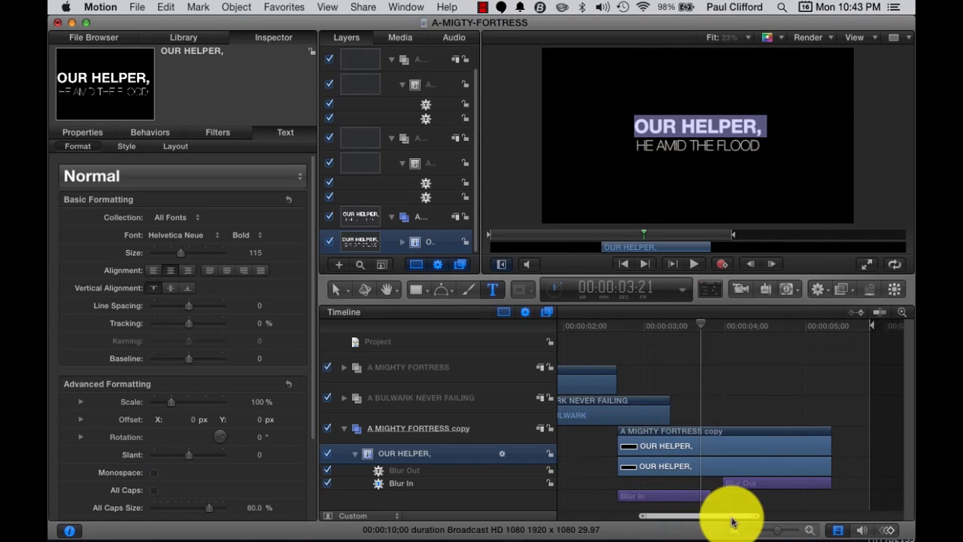
click(706, 334)
drag(706, 333, 719, 333)
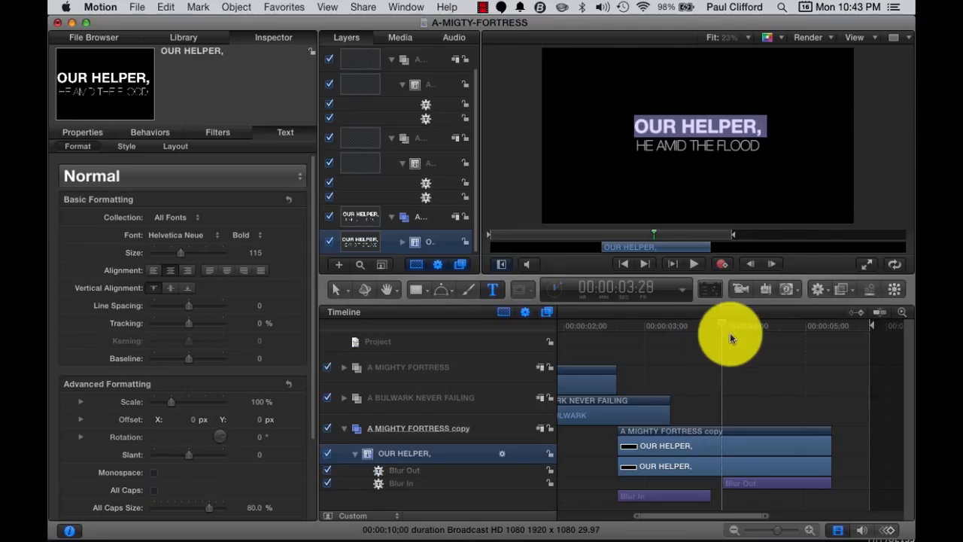
drag(730, 333, 820, 360)
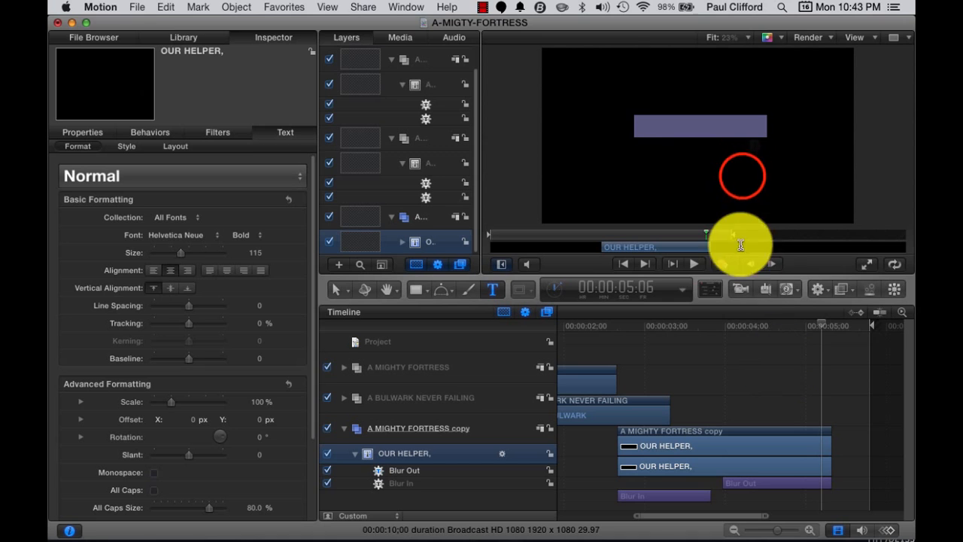
click(742, 176)
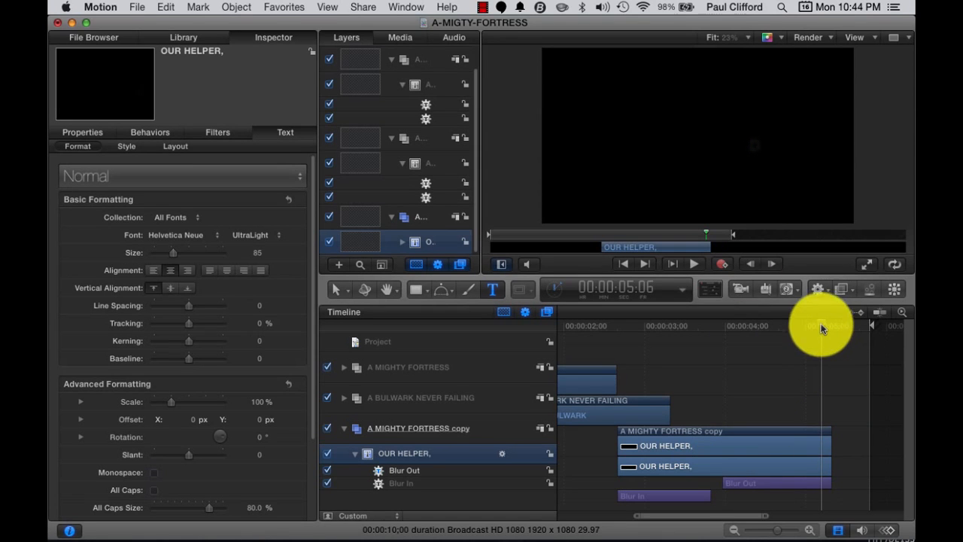
drag(824, 324, 680, 327)
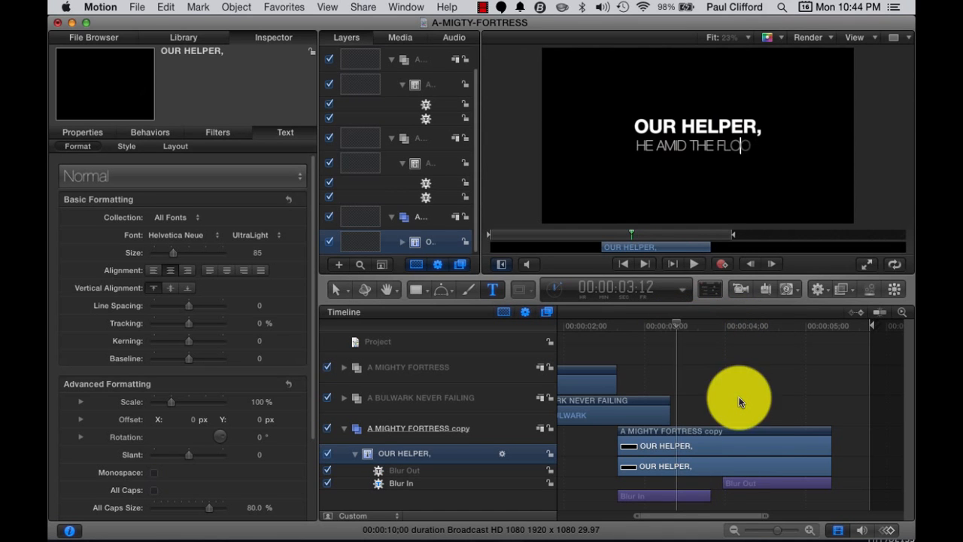
drag(732, 517, 617, 516)
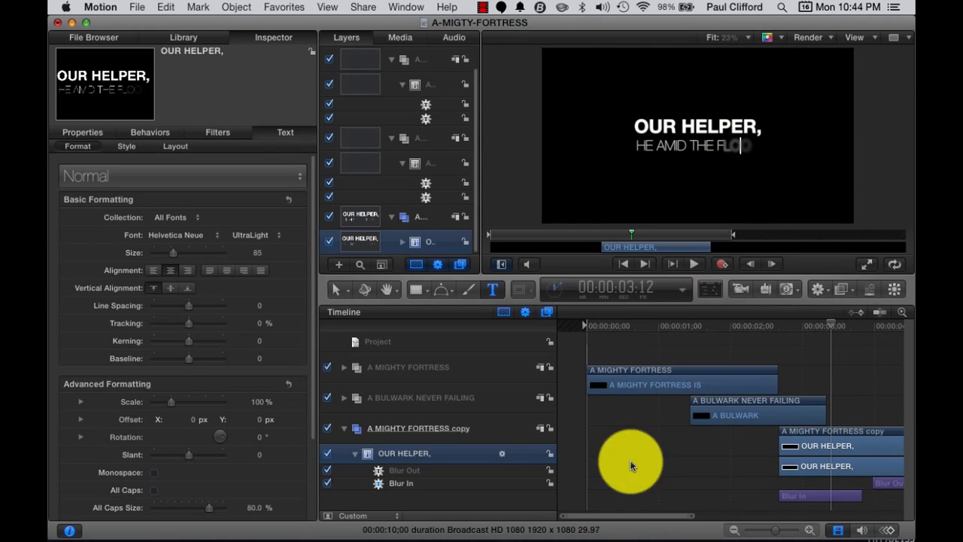
Step: Play the sequence from the beginning, pause on the OUR HELPER, title and inspect the frames just before its Blur Out
click(621, 265)
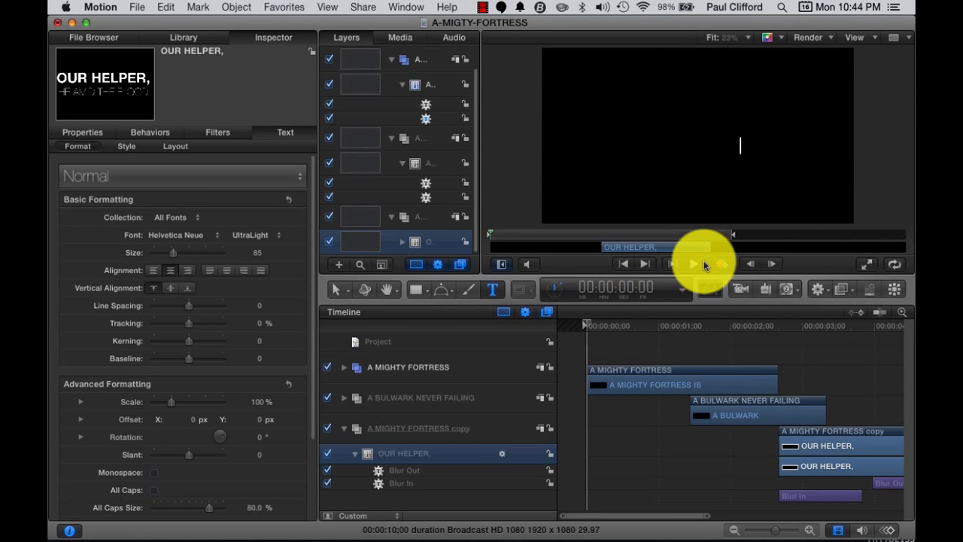
click(693, 265)
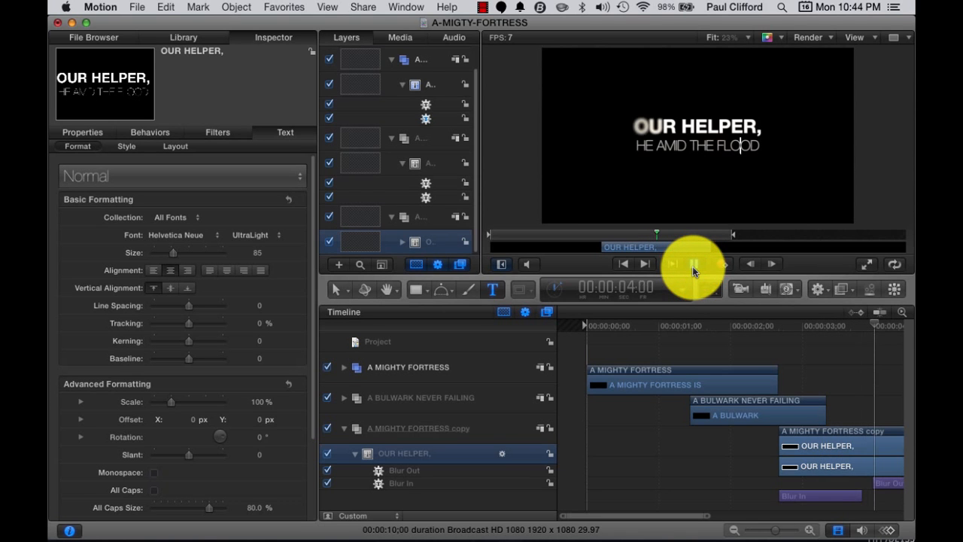
click(693, 270)
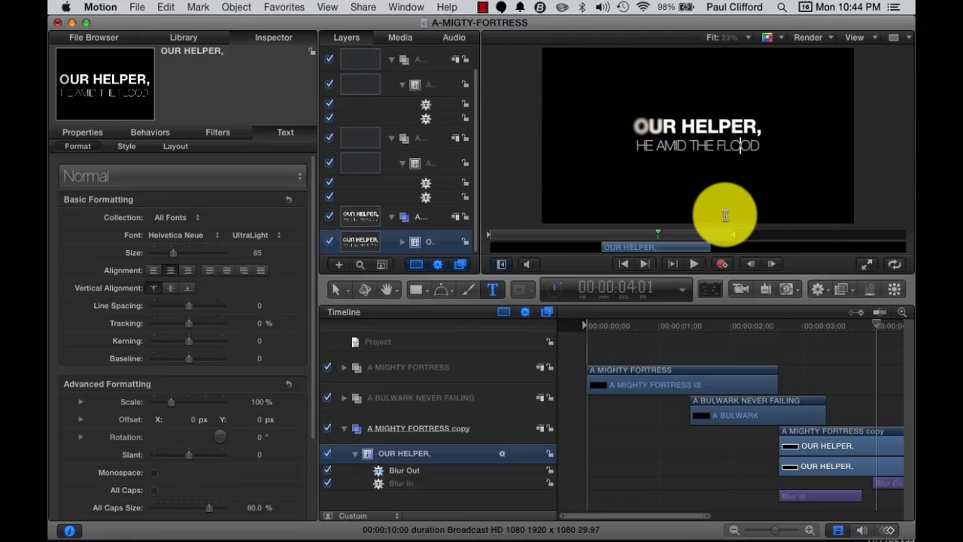
click(876, 325)
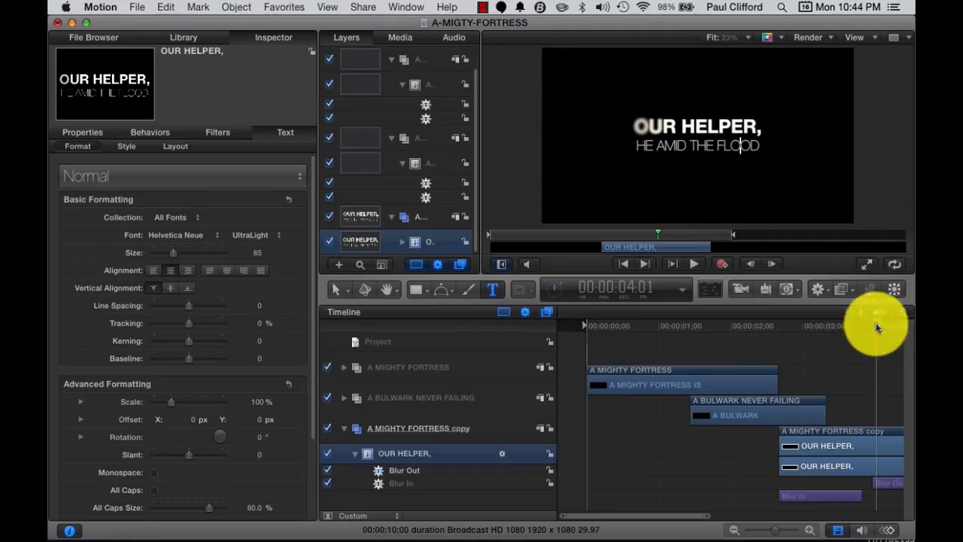
mouse_move(877, 326)
mouse_down()
mouse_move(858, 324)
mouse_move(870, 329)
mouse_up()
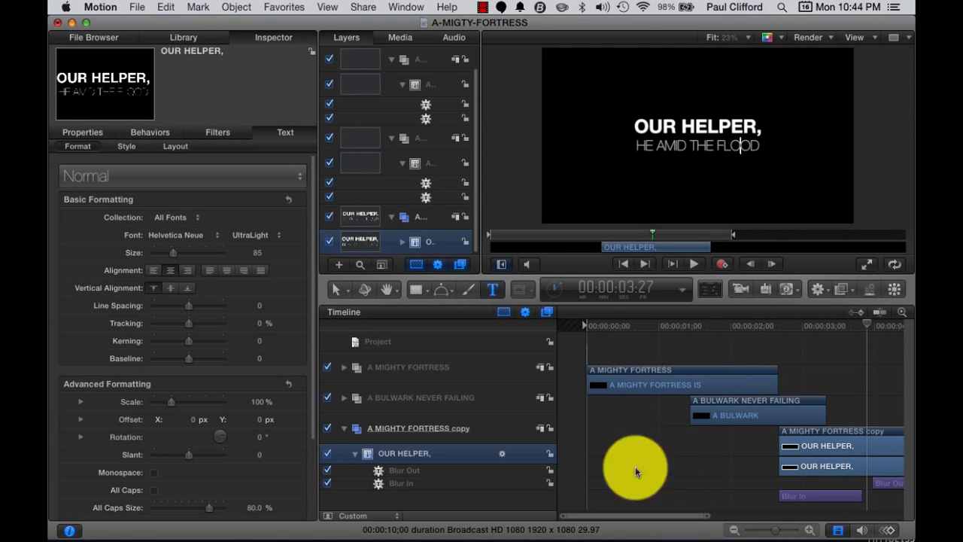
Step: Return to the project start, scrub through the A MIGHTY FORTRESS title to frame 29, and view the copied group's timing
click(626, 264)
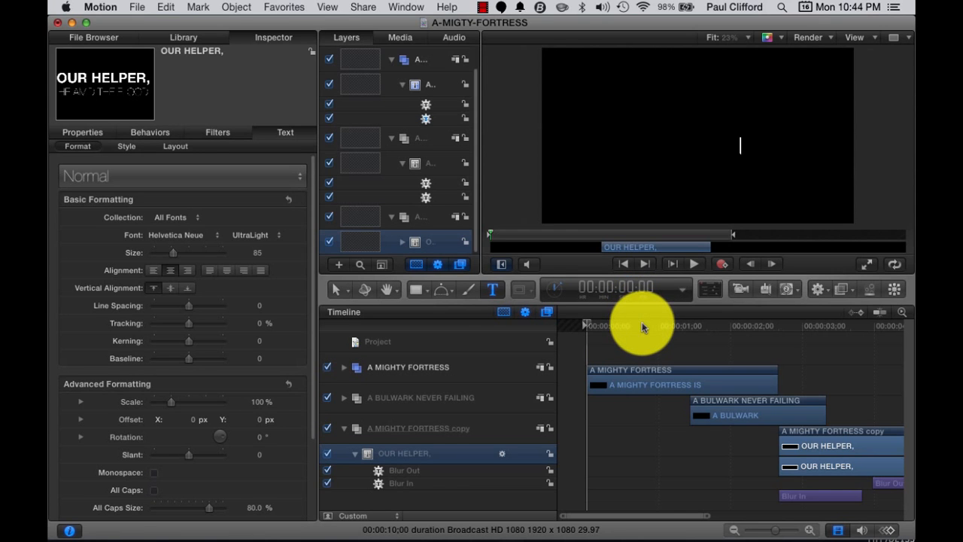
drag(613, 324, 655, 339)
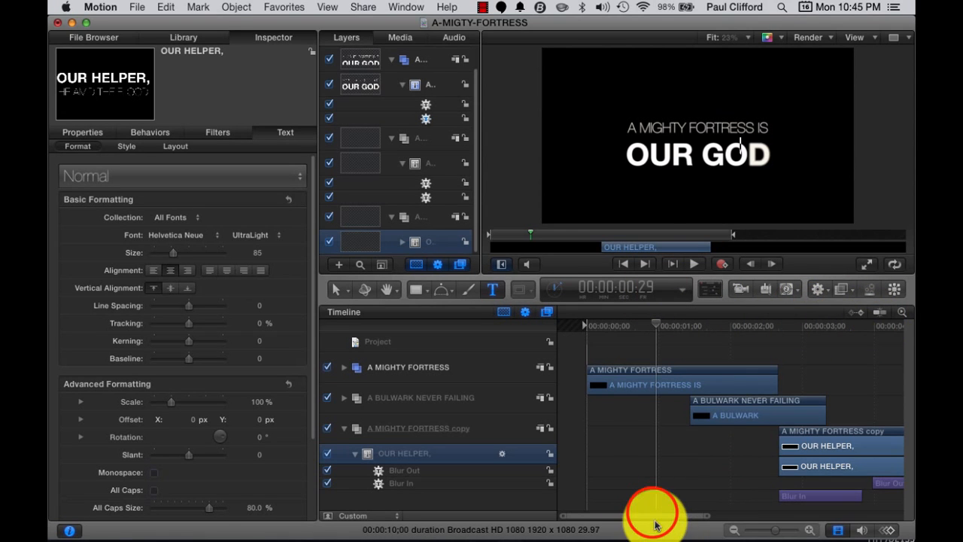
drag(655, 516, 719, 517)
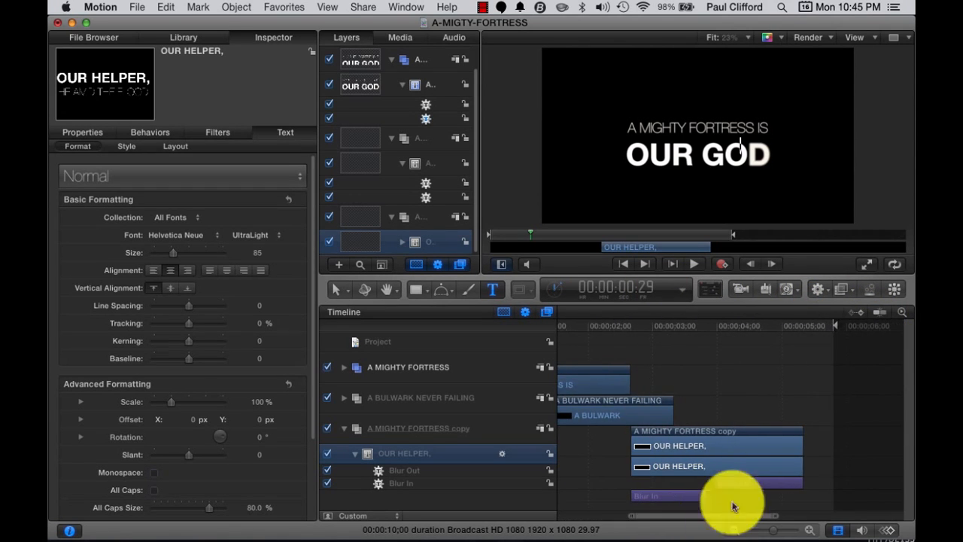
Step: Set the play range out point to 00:00:01:04, at the end of the A MIGHTY FORTRESS title's Blur In
click(836, 330)
drag(835, 329, 590, 337)
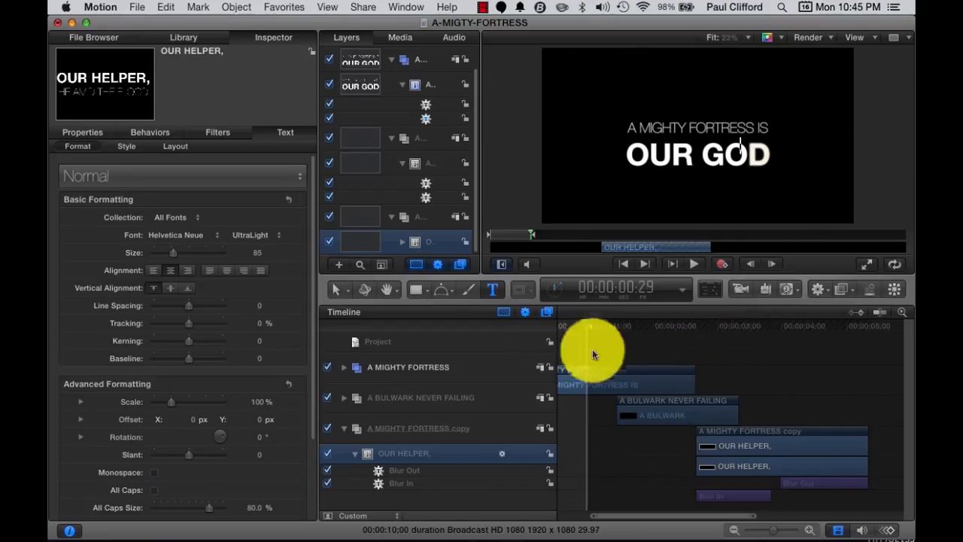
mouse_move(596, 323)
mouse_down()
mouse_move(583, 310)
mouse_move(599, 327)
mouse_up()
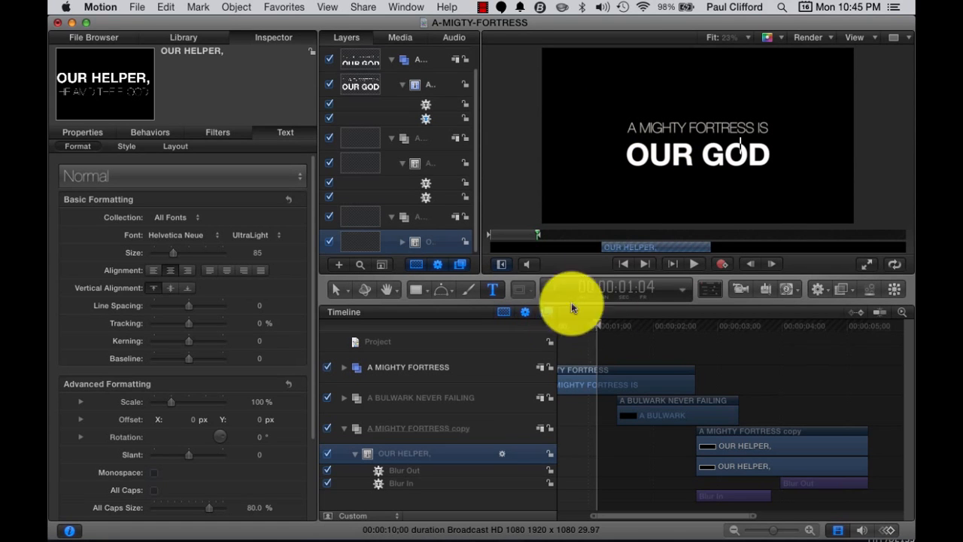
Step: Expand the A MIGHTY FORTRESS group and its text layer to compare the Blur In and Blur Out timing with the play range
click(624, 369)
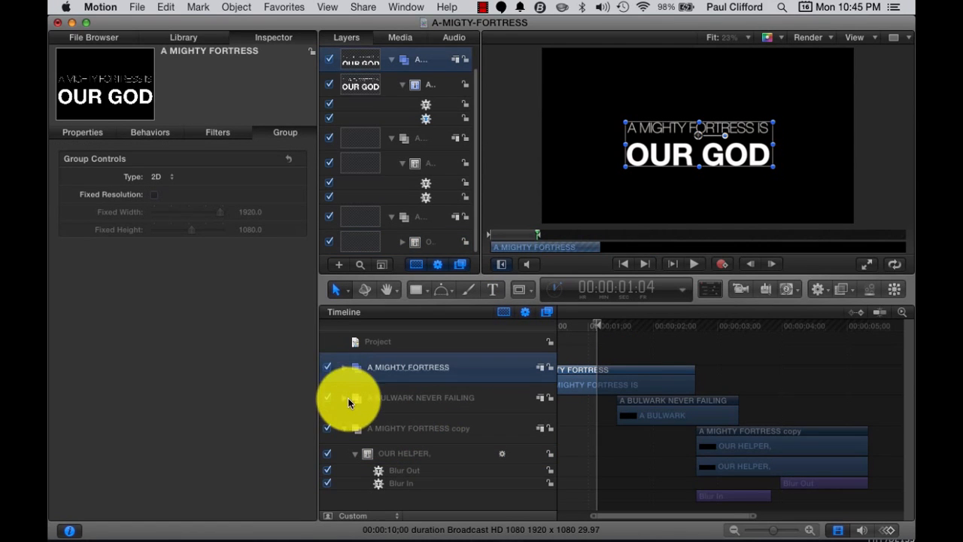
click(344, 367)
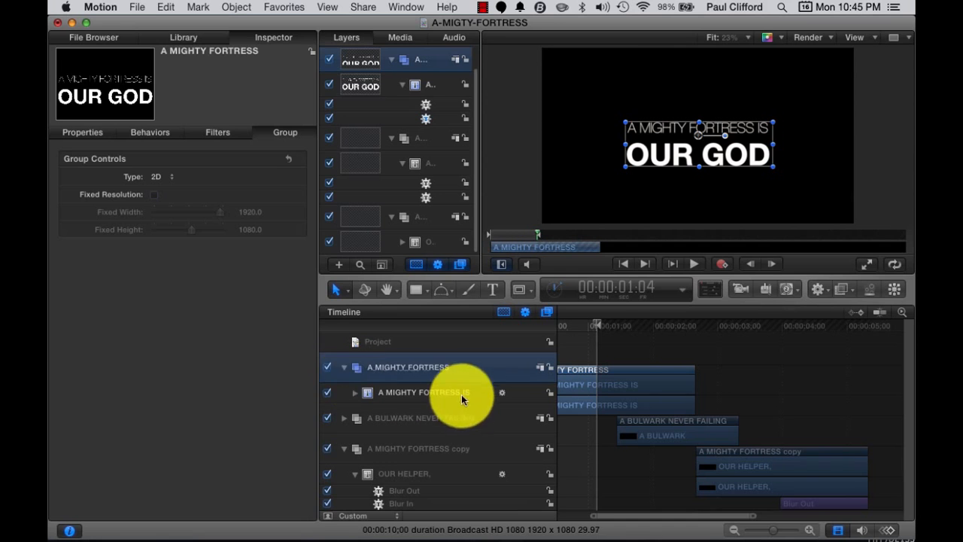
click(355, 392)
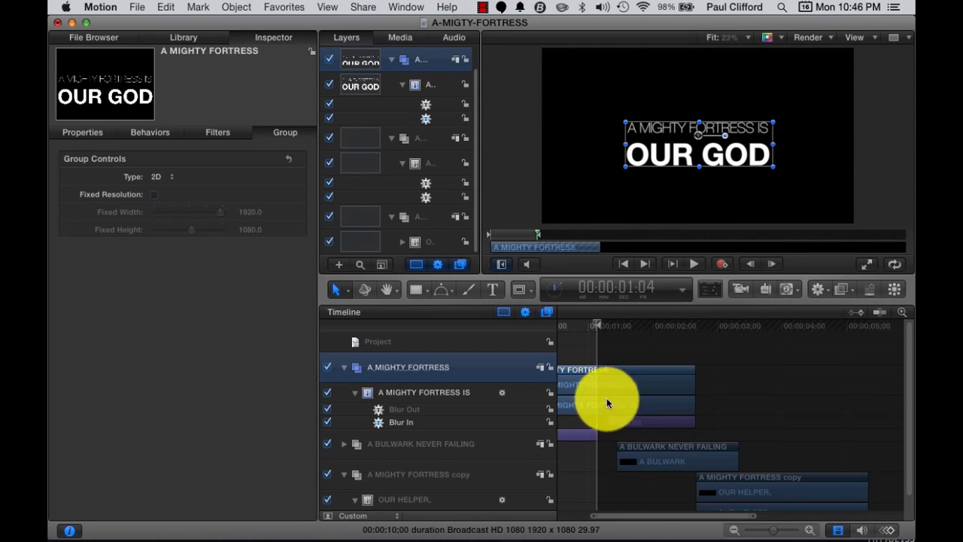
drag(694, 515, 609, 512)
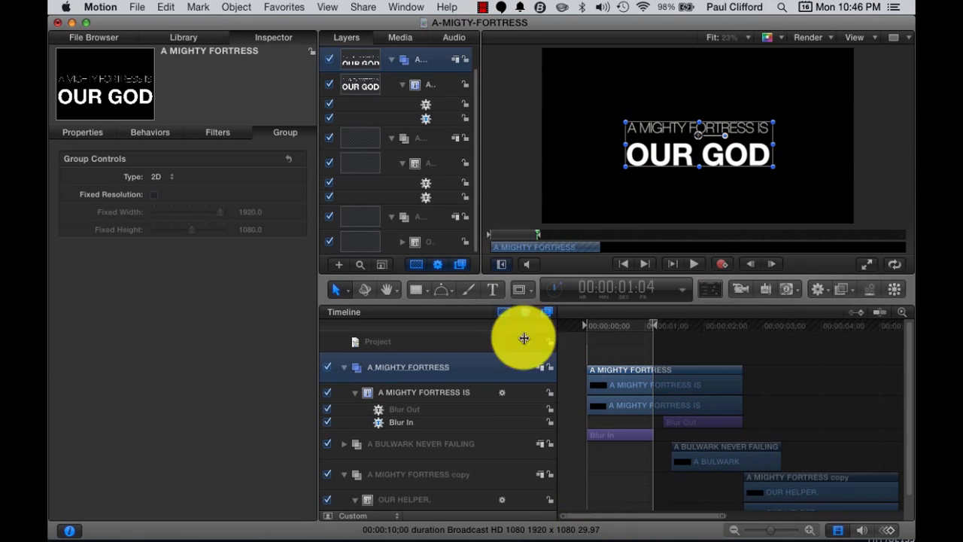
Step: Start a QuickTime movie export of the project and keep the duration on Use play range
click(137, 8)
mouse_move(378, 4)
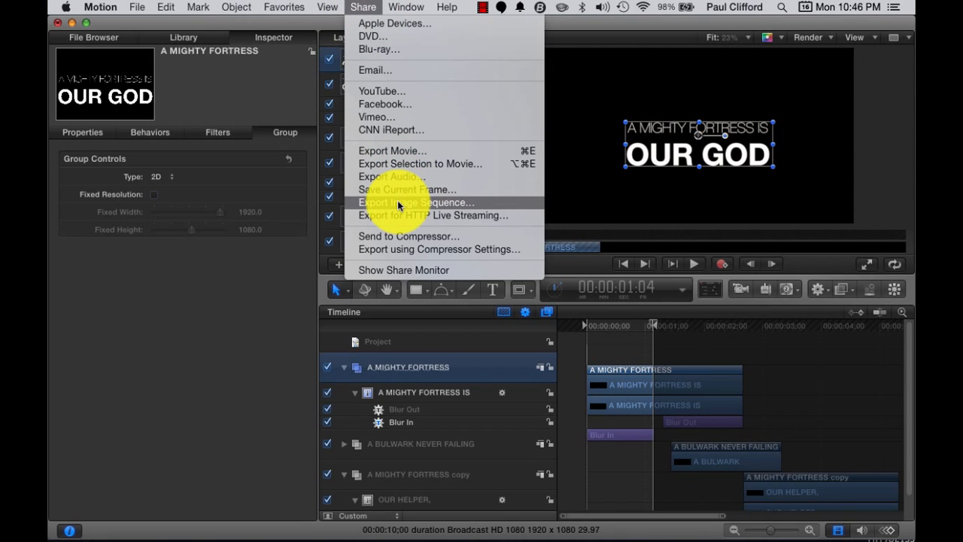
click(397, 154)
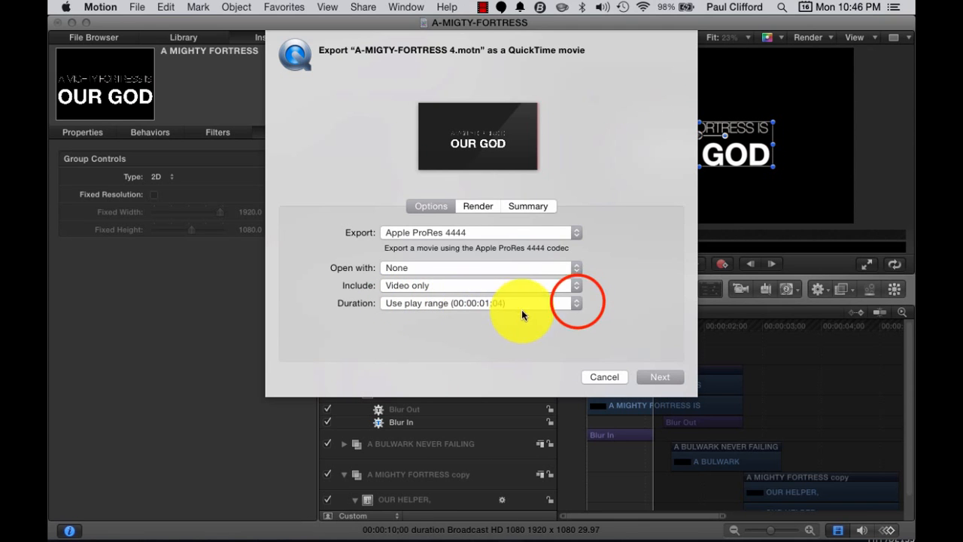
click(576, 299)
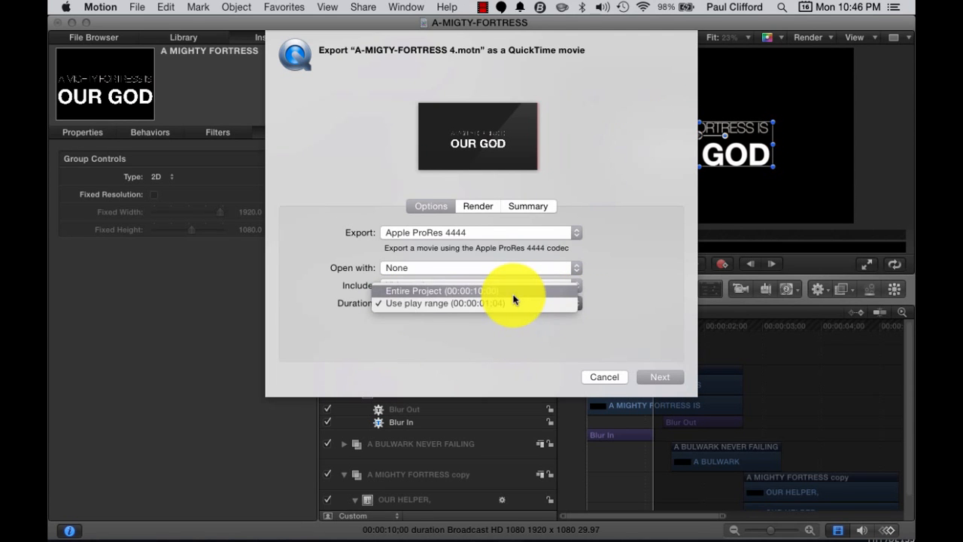
click(523, 305)
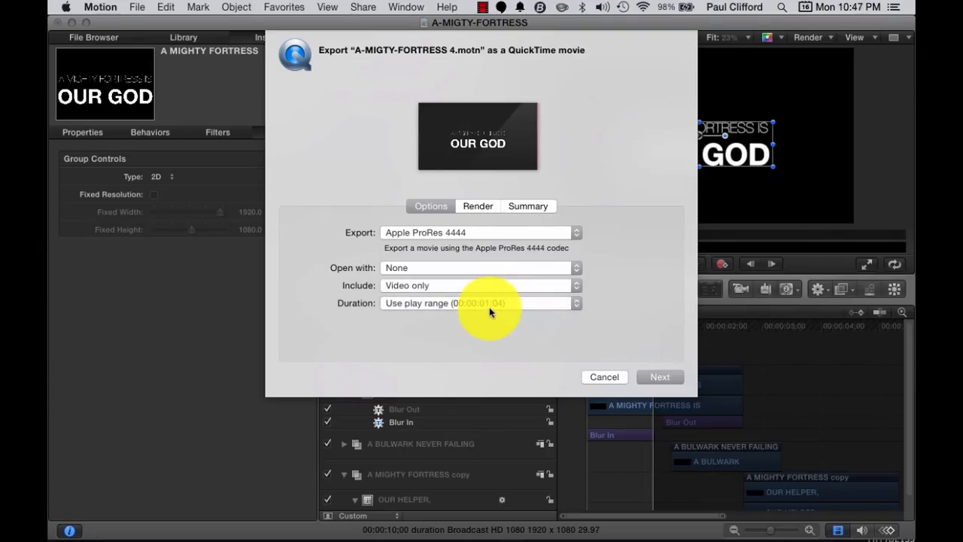
Step: Review the export's Render and Summary settings and the save location, and cancel the export
click(481, 206)
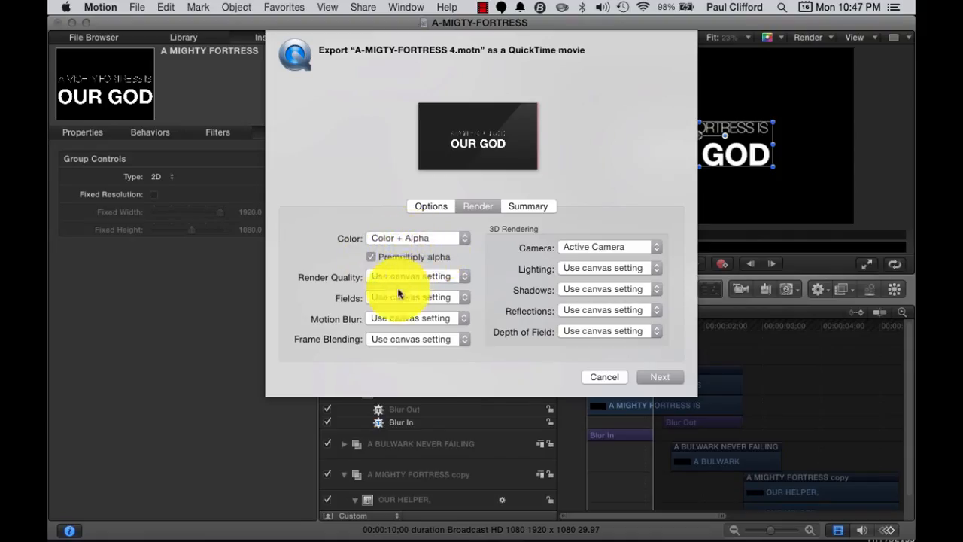
click(531, 205)
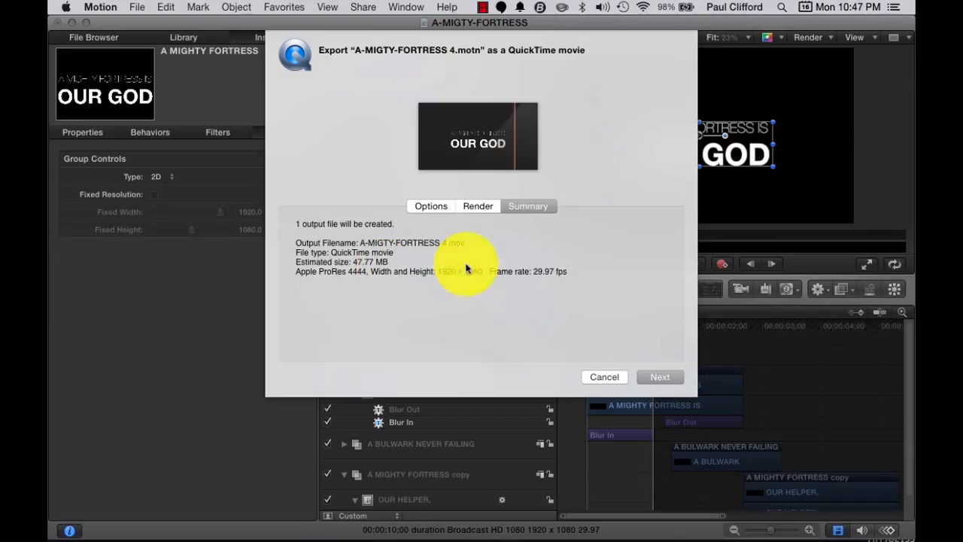
click(657, 378)
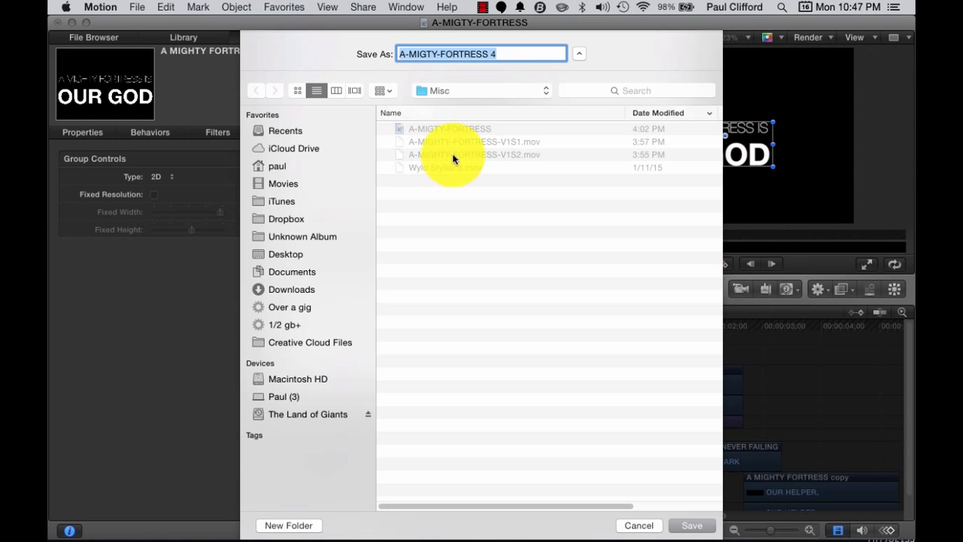
click(641, 527)
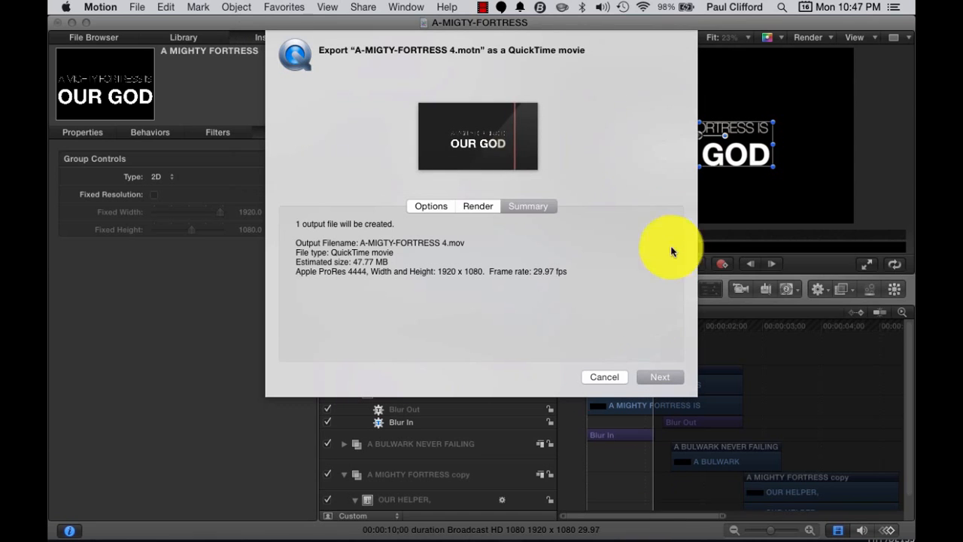
click(600, 376)
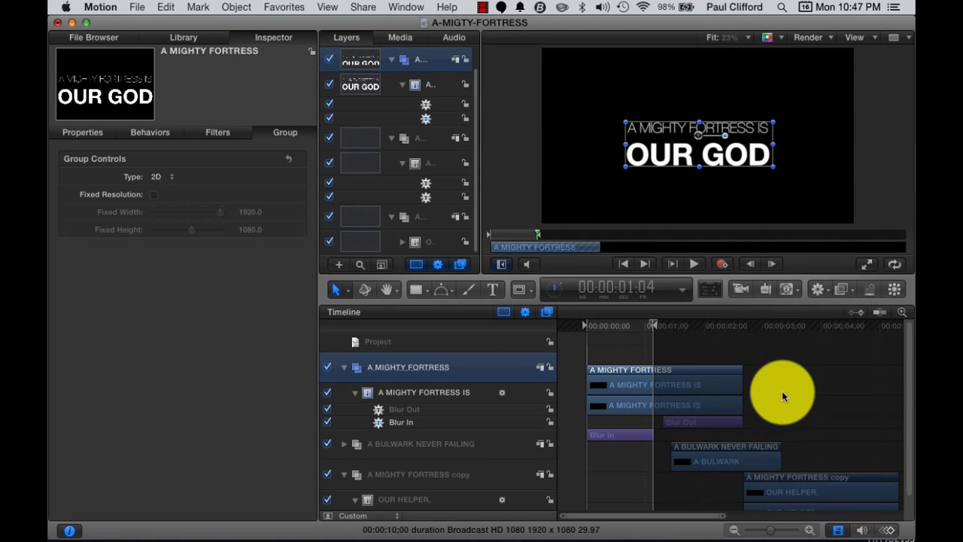
Step: Move the playhead to about 00:00:02:18 and inspect the surrounding frames, where A BULWARK gives way to OUR HELPER
click(739, 309)
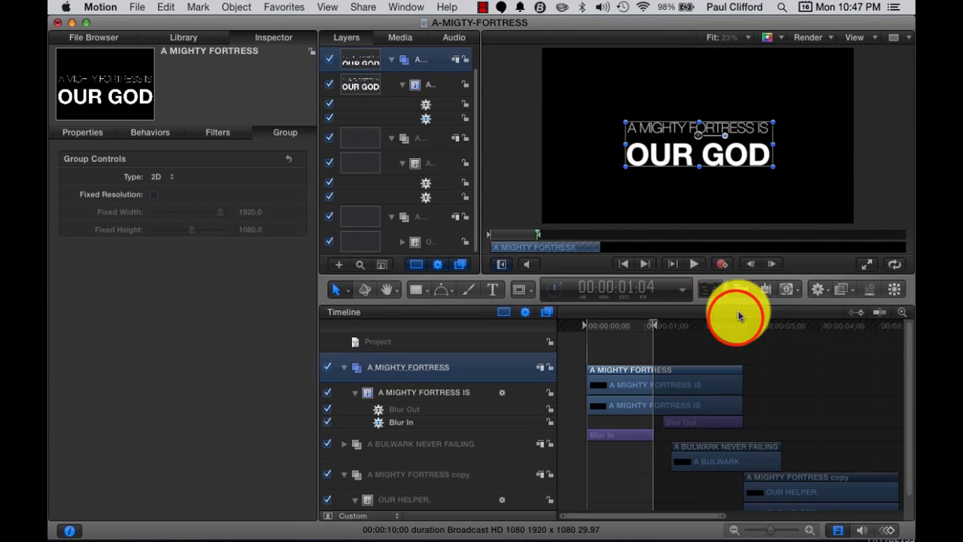
mouse_move(737, 322)
mouse_down()
mouse_move(749, 331)
mouse_move(739, 334)
mouse_up()
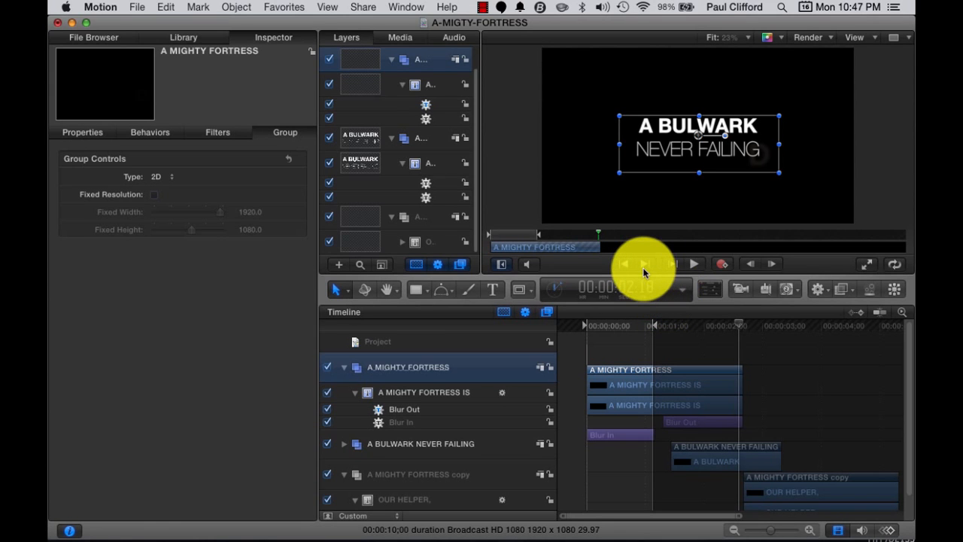
click(772, 264)
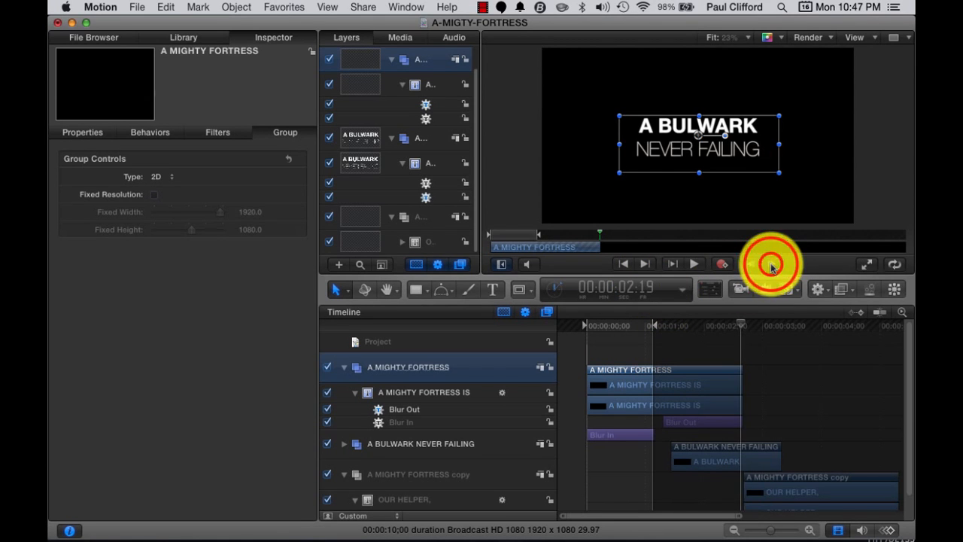
click(770, 263)
click(771, 263)
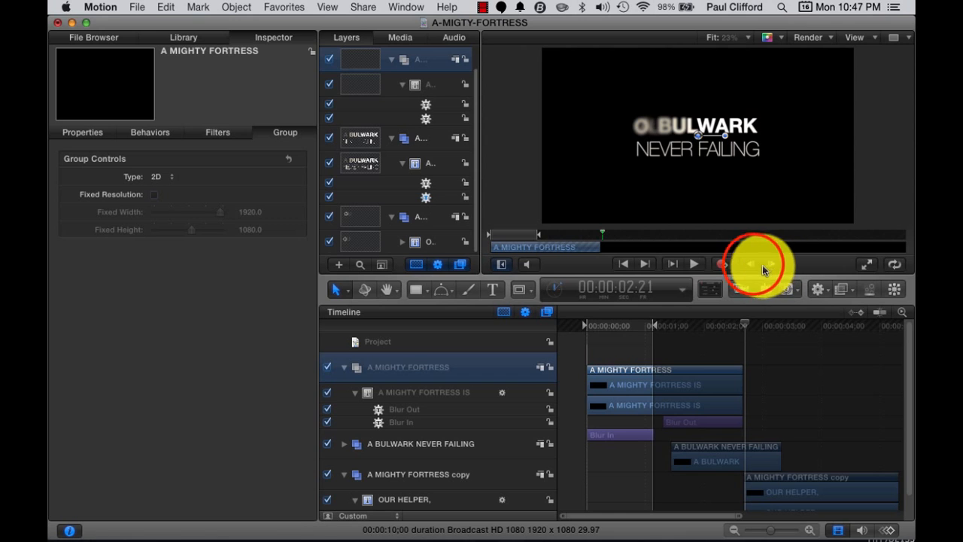
click(752, 265)
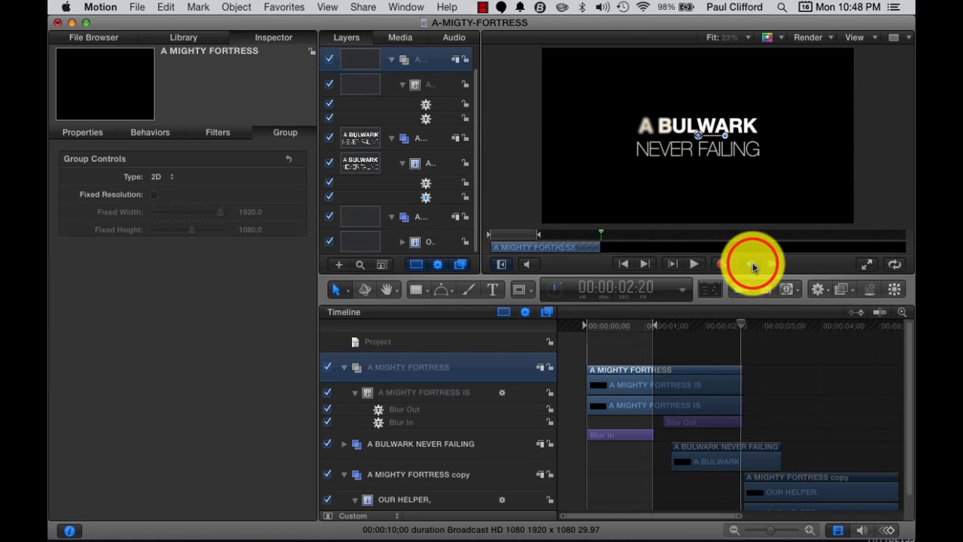
click(753, 265)
click(753, 265)
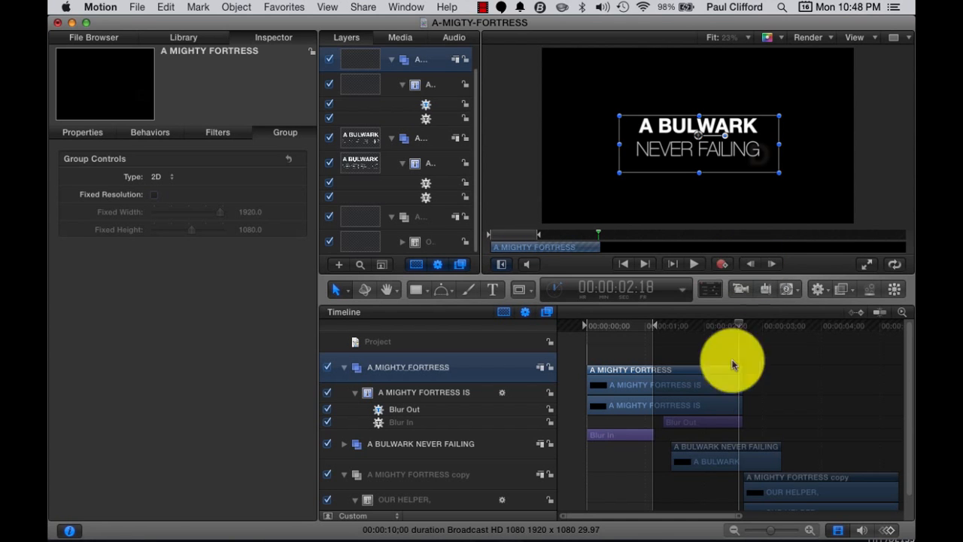
Step: Collapse the A MIGHTY FORTRESS group and expand A BULWARK NEVER FAILING and its text layer to examine its blur behaviors
click(354, 392)
click(344, 367)
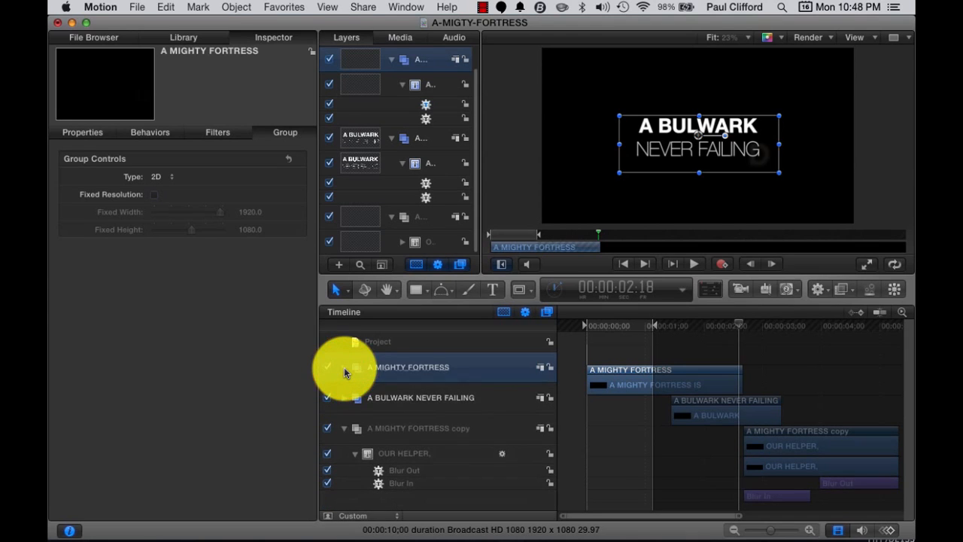
click(387, 399)
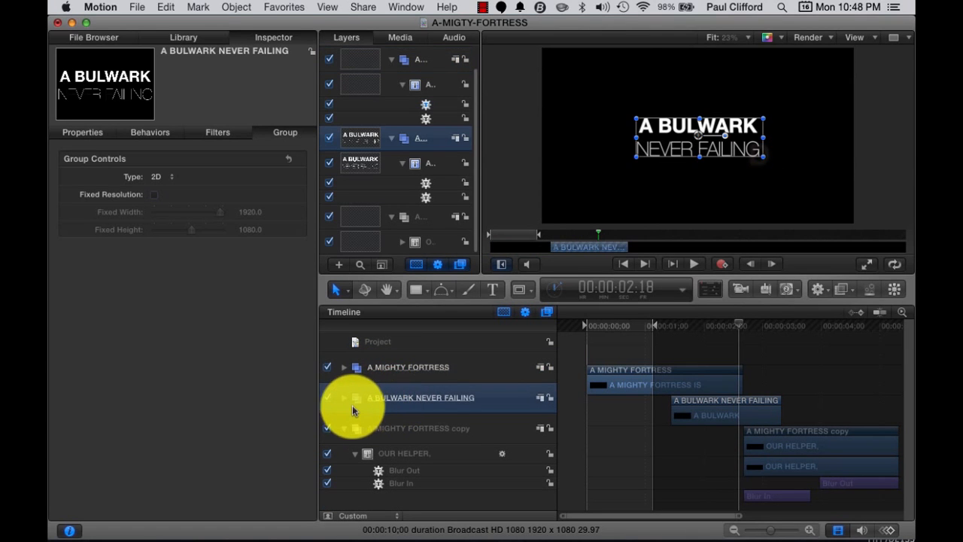
click(343, 398)
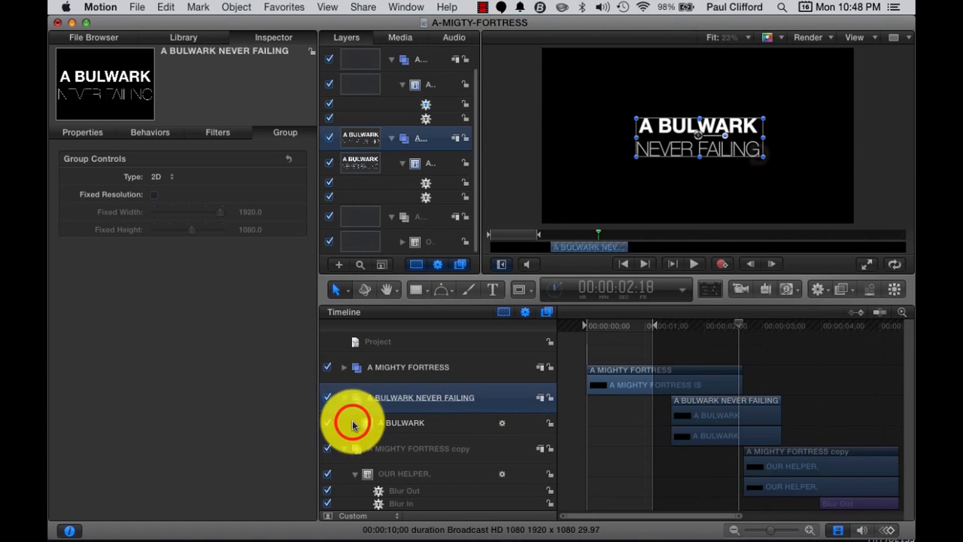
click(353, 423)
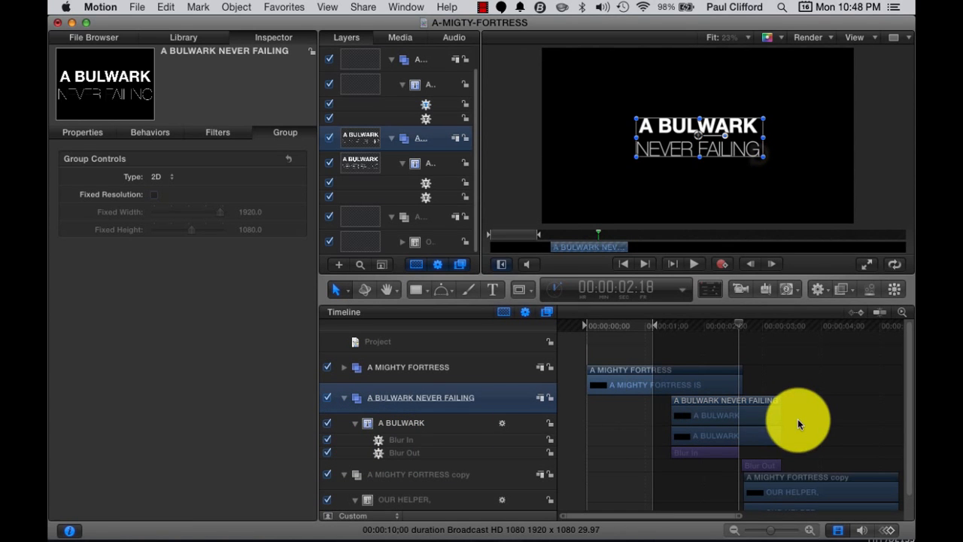
Step: Place the playhead at 00:00:02:19, where the A BULWARK layer's Blur Out begins
click(745, 327)
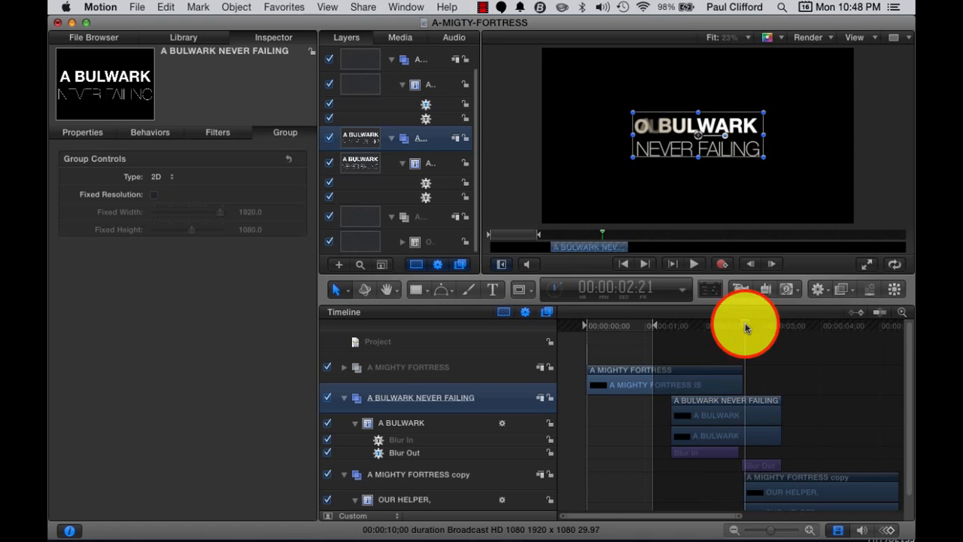
drag(744, 327, 741, 327)
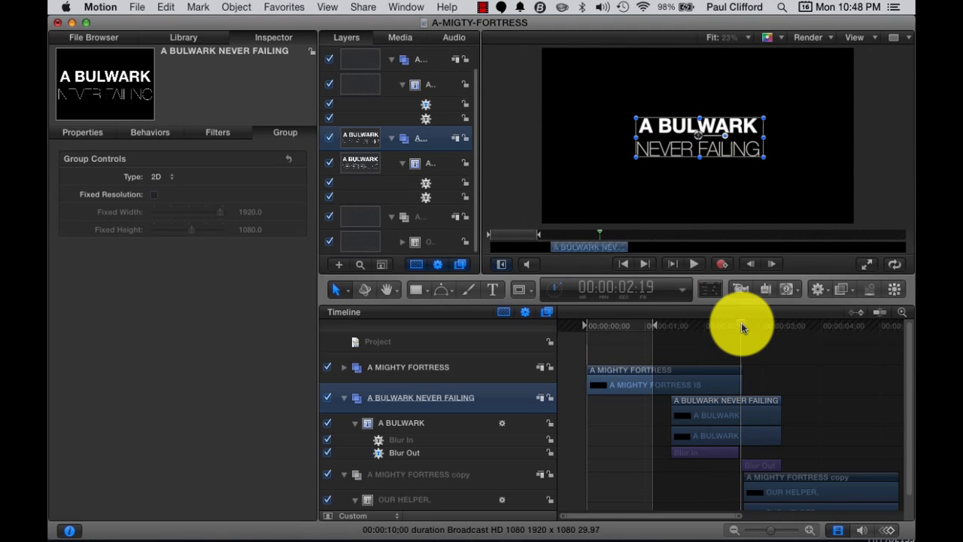
click(752, 265)
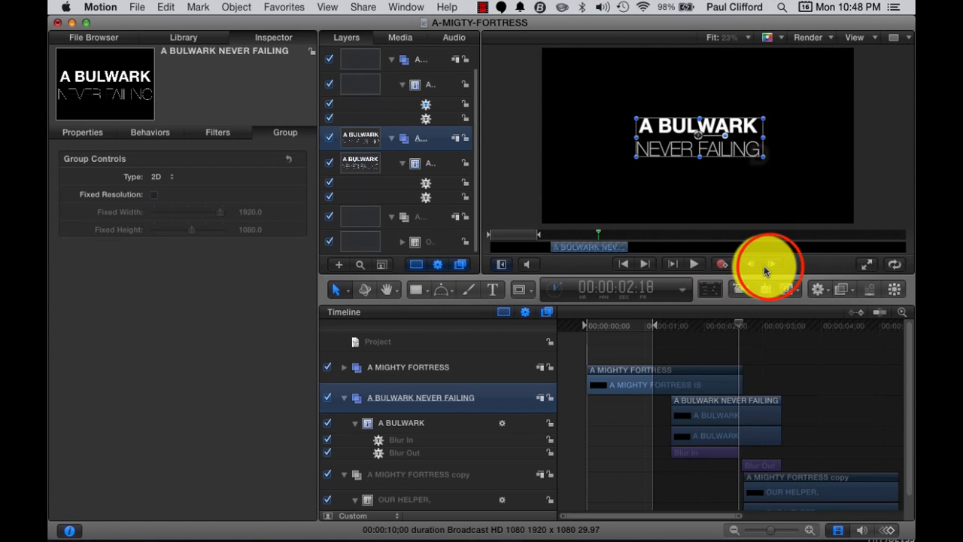
click(770, 265)
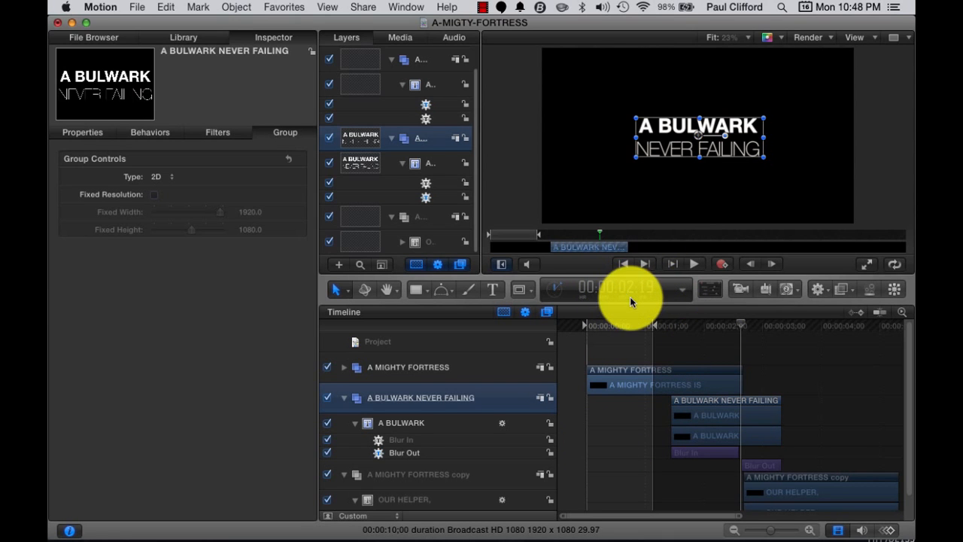
Step: Set the play range from 00:00:02:19 to 00:00:03:27, ending just before the OUR HELPER, title's Blur Out
mouse_move(654, 327)
mouse_down()
mouse_move(602, 329)
mouse_move(870, 339)
mouse_move(858, 341)
mouse_up()
mouse_move(601, 331)
mouse_down()
mouse_move(580, 327)
mouse_move(611, 338)
mouse_move(692, 333)
mouse_move(737, 350)
mouse_up()
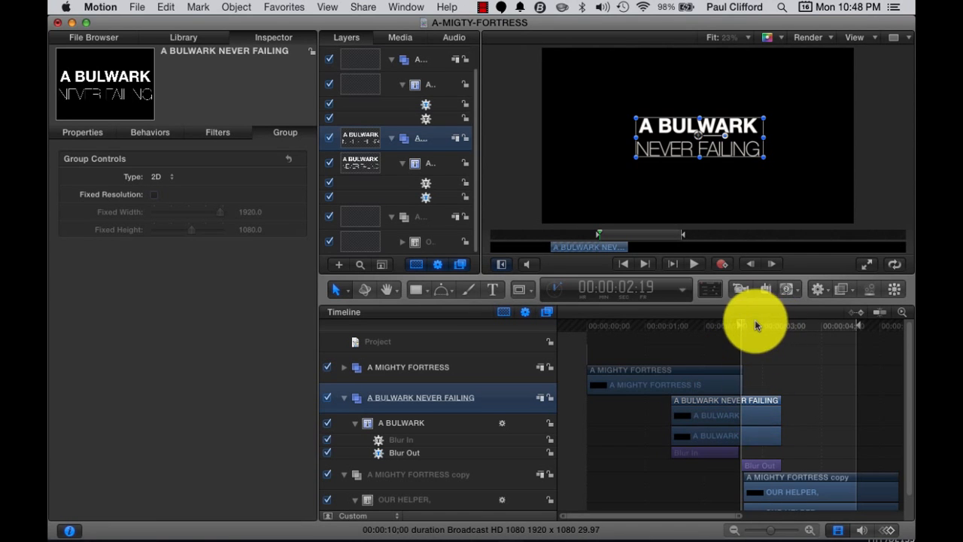
scroll(787, 388, down, 2)
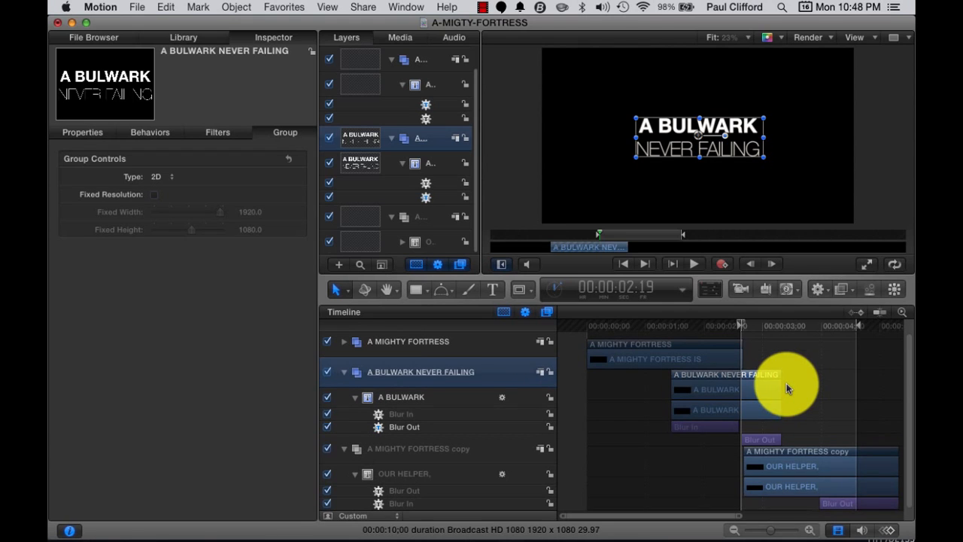
drag(862, 325, 822, 331)
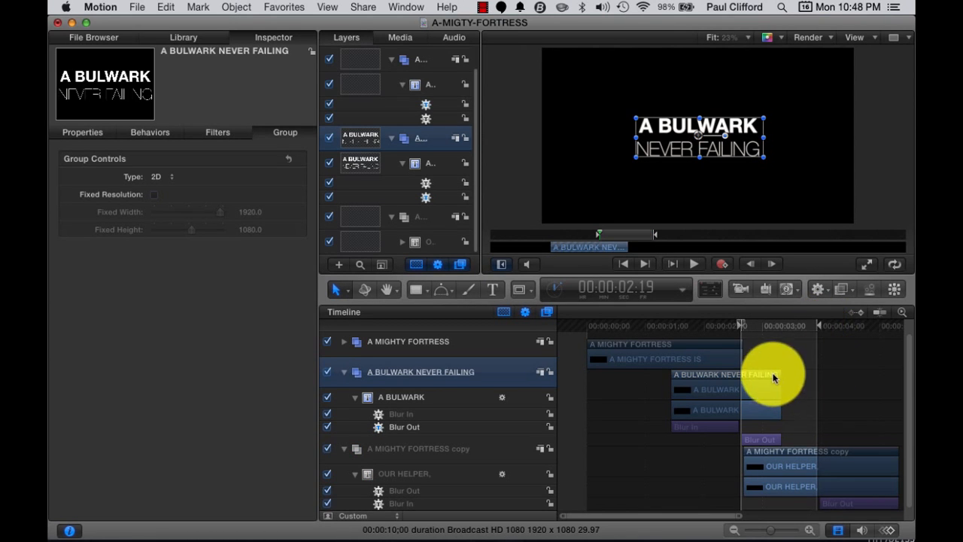
Step: Preview the play range and start its Apple ProRes 4444 video-only export, checking that the render colour is Color + Alpha
click(671, 263)
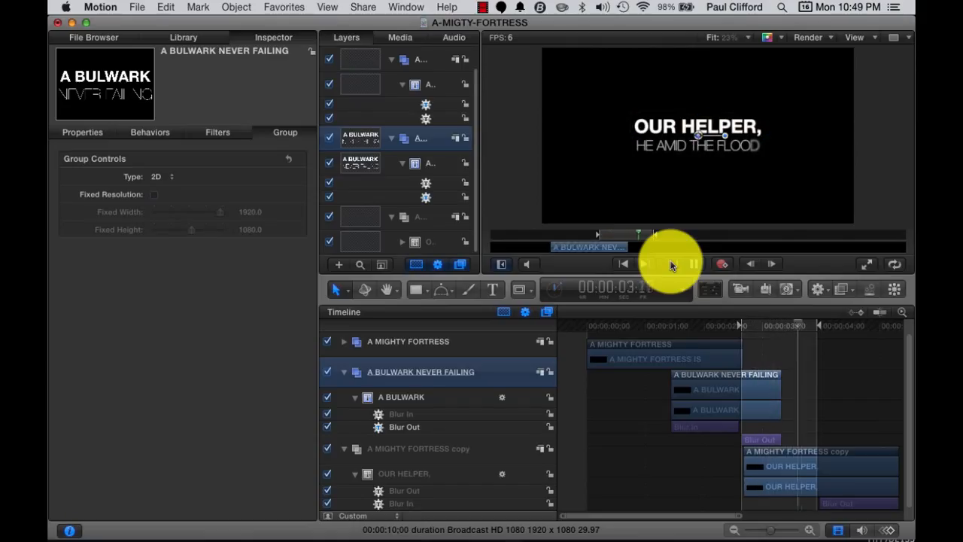
click(672, 265)
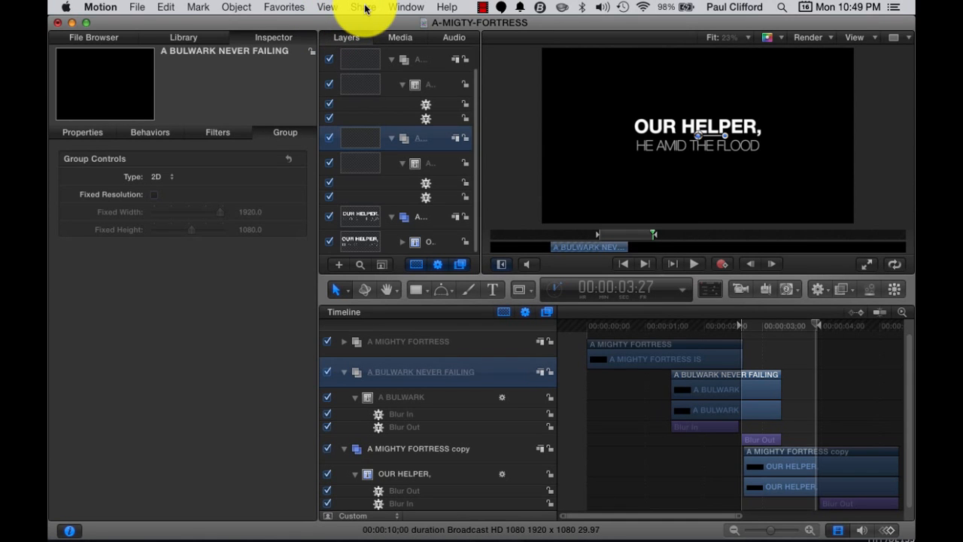
key(super+e)
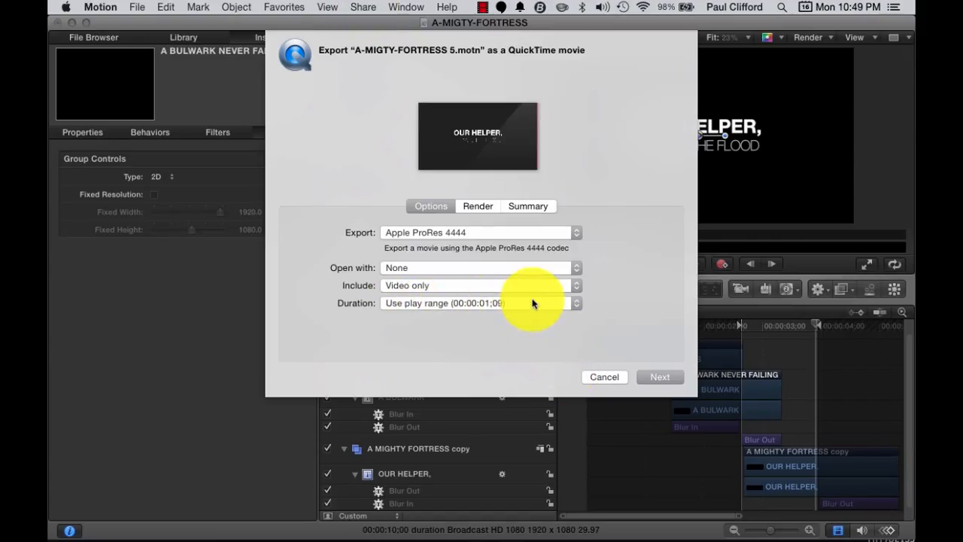
click(477, 204)
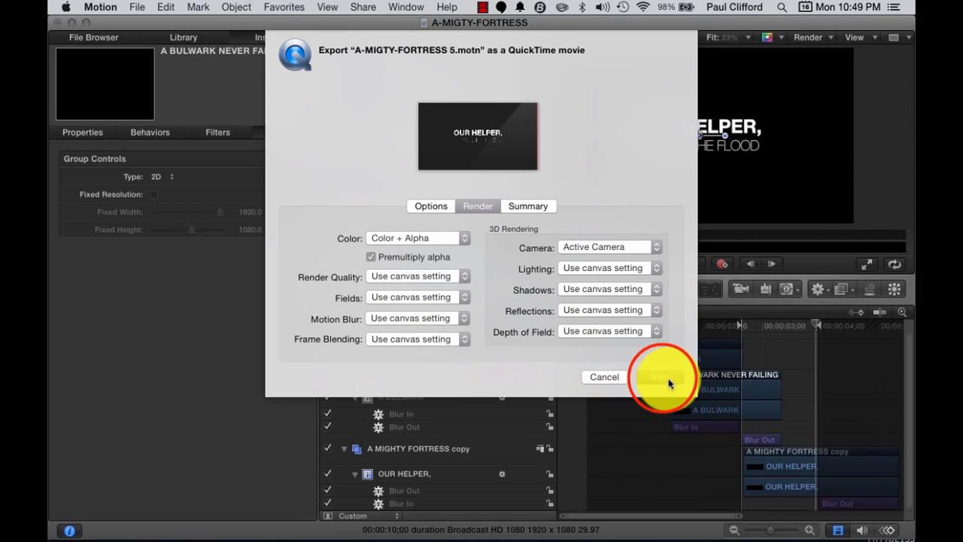
click(660, 377)
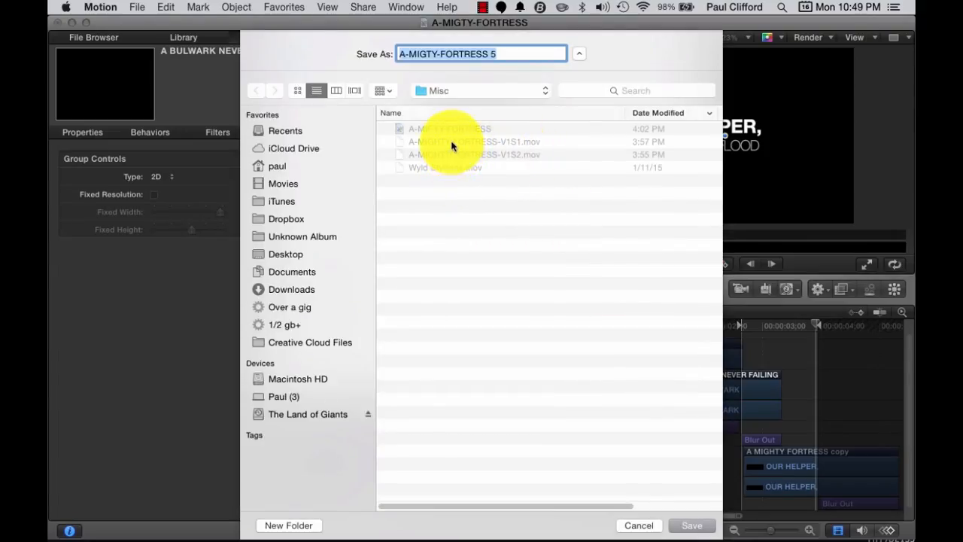
Step: Save the export in the Misc folder as A-MIGHTY-FORTRESS-V1S3.mov, basing the name on the existing V1S2 movie
click(453, 153)
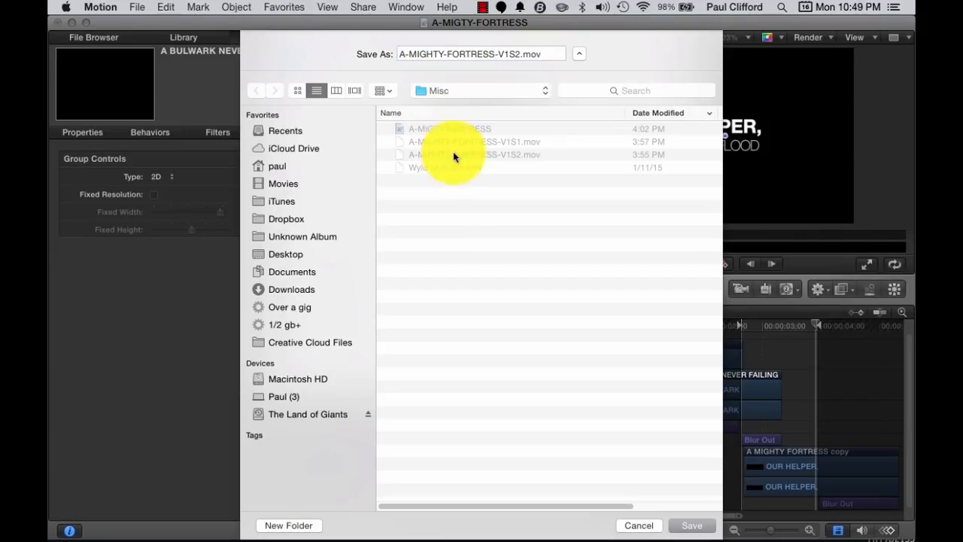
click(520, 54)
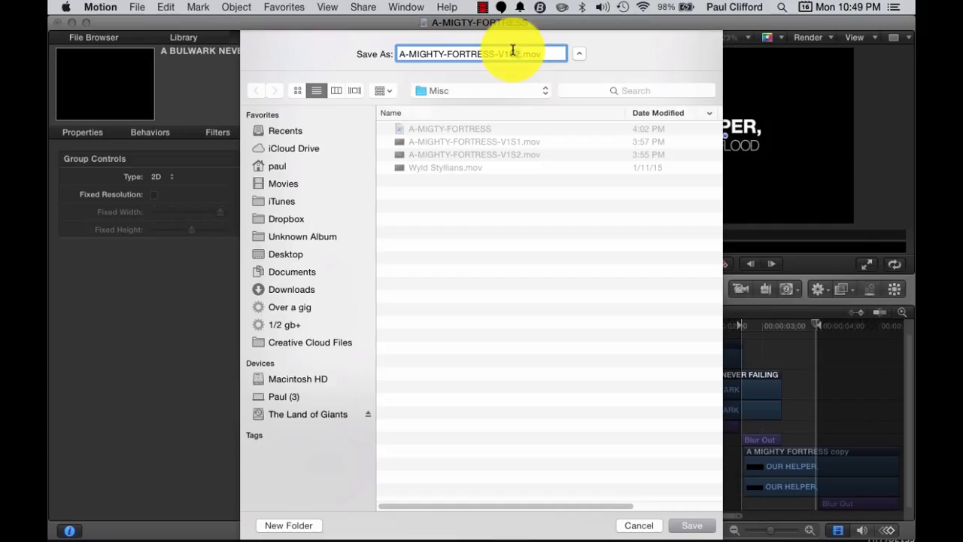
click(519, 54)
key(BackSpace)
text(3)
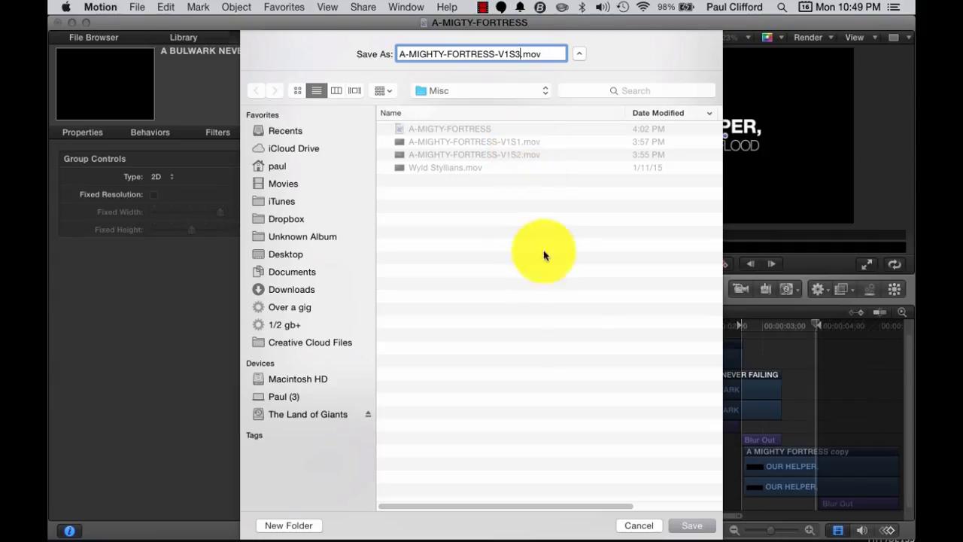
click(688, 528)
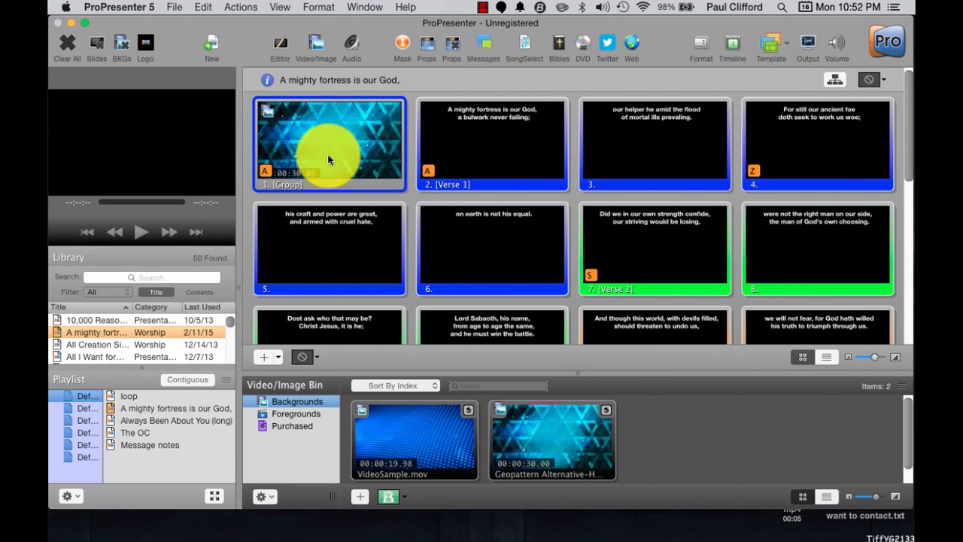
Step: In ProPresenter, show the background slide and the first two Verse 1 lyric slides, clear the slide text and pause the background video
click(327, 154)
click(327, 154)
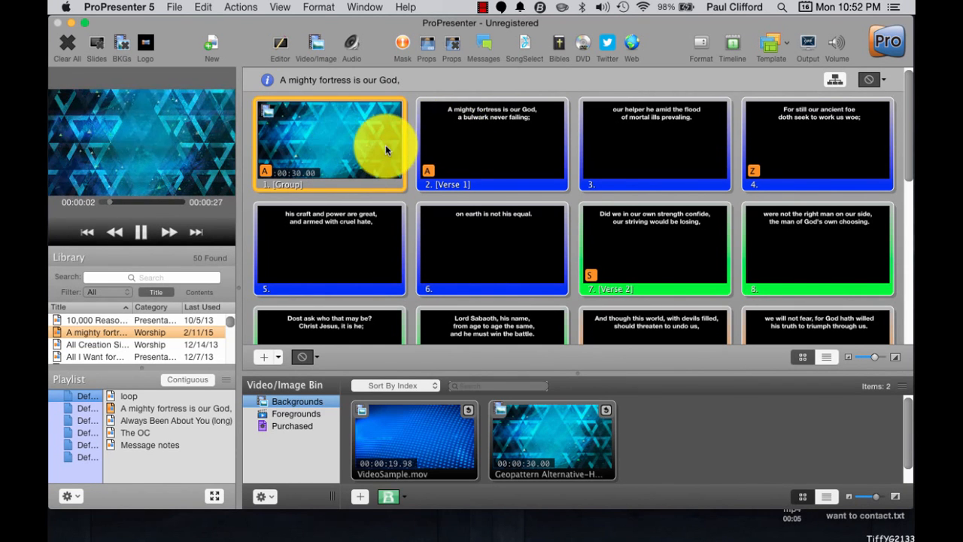
click(439, 146)
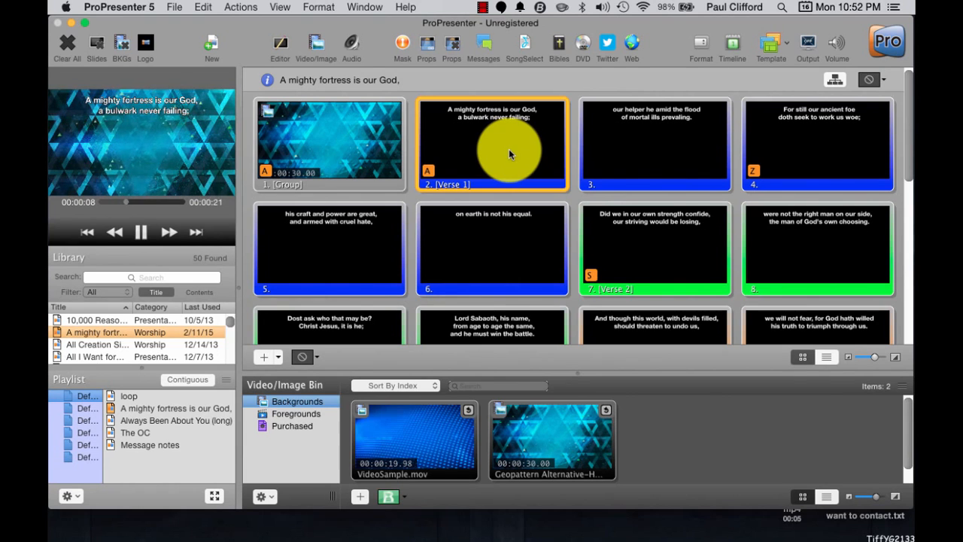
click(622, 155)
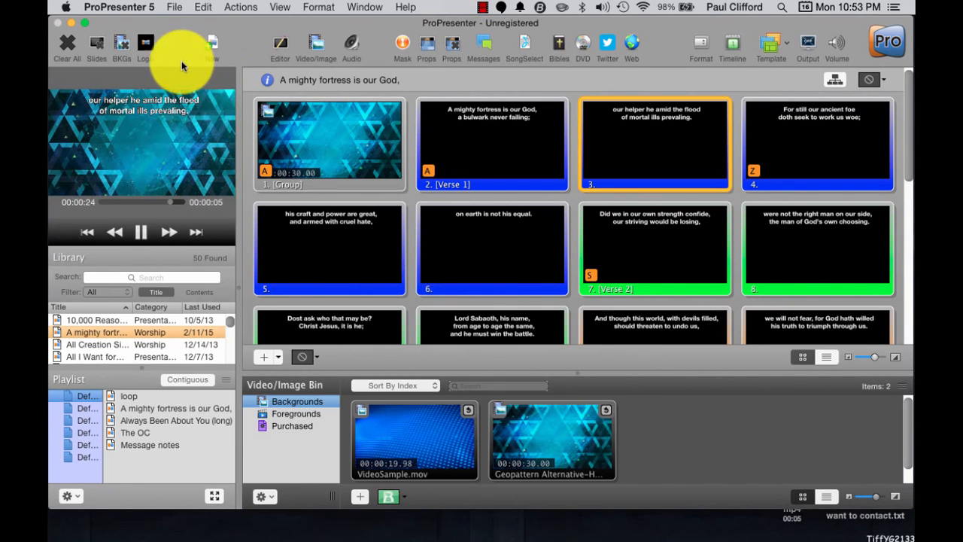
click(98, 47)
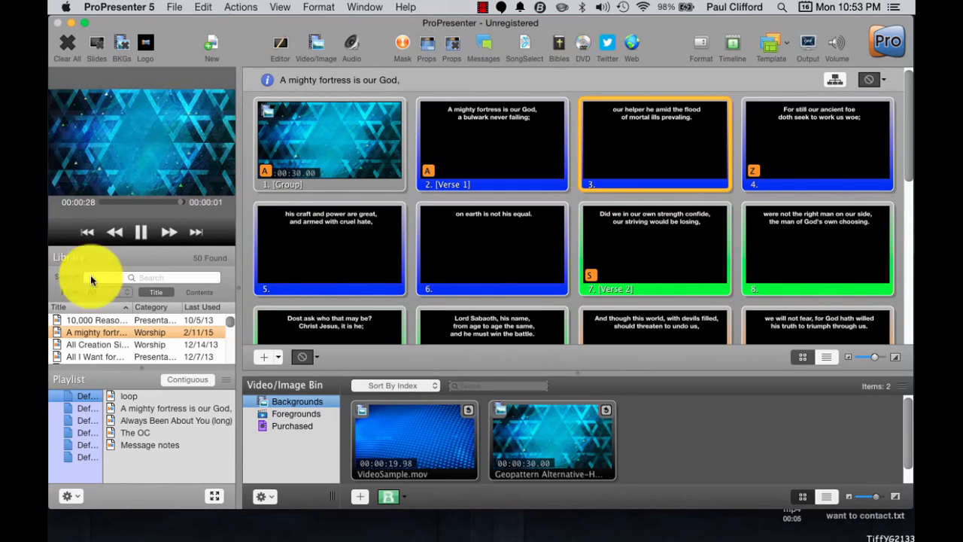
click(142, 236)
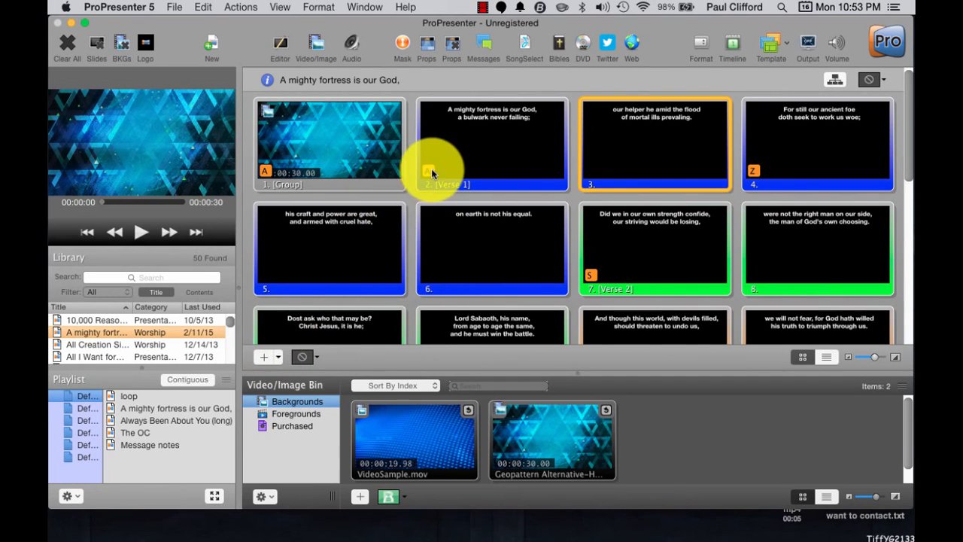
Step: Add three blank slides at the end of the A mighty fortress is our God presentation
click(262, 356)
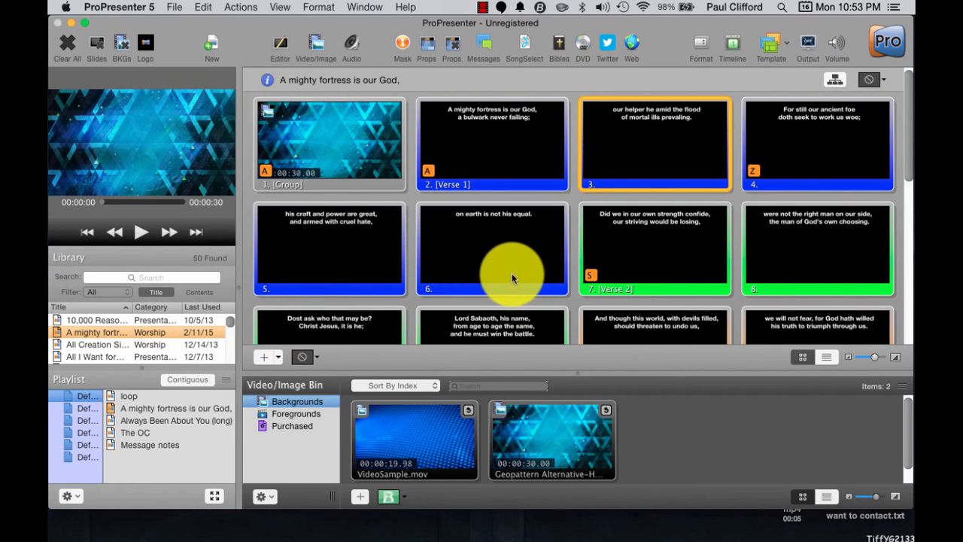
scroll(513, 274, down, 3)
scroll(512, 279, down, 5)
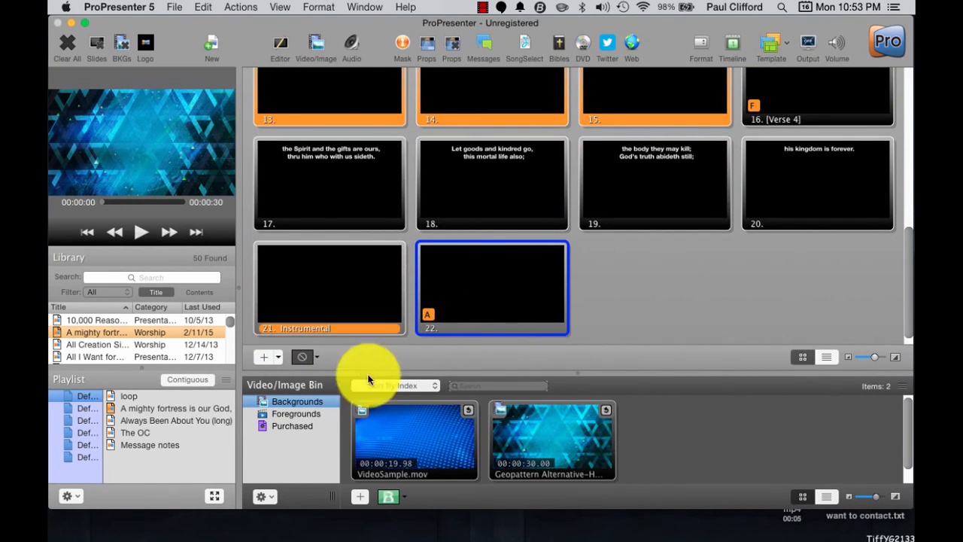
click(263, 356)
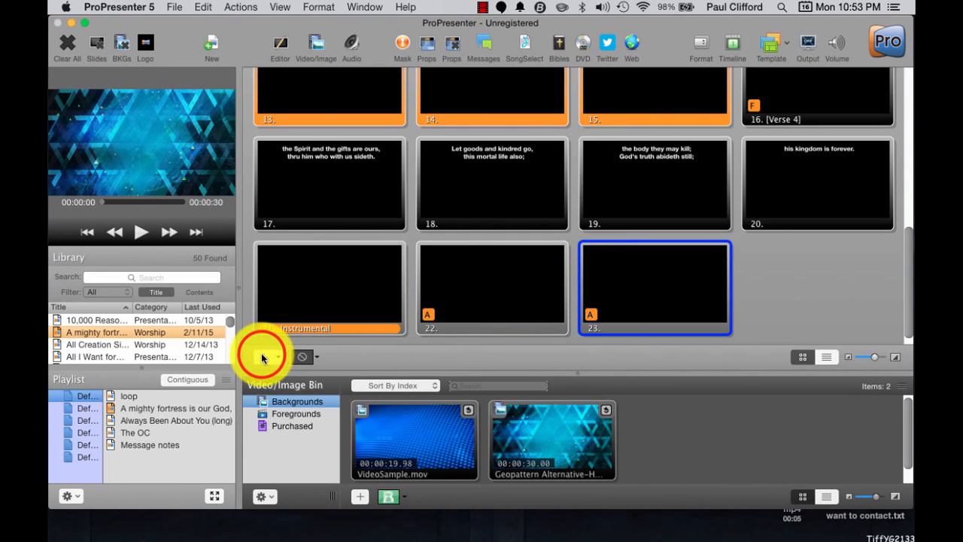
click(263, 357)
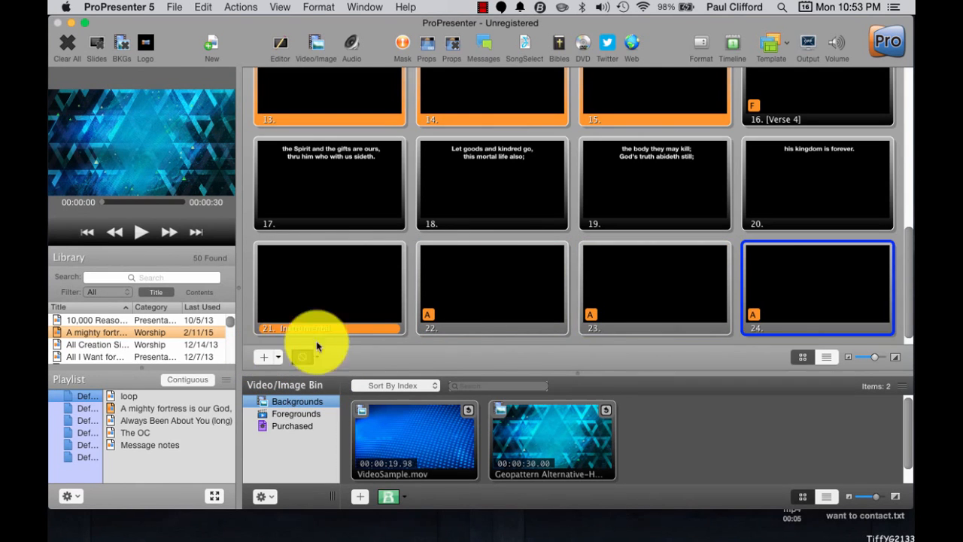
Step: Open the first new blank slide, number 22, in the slide editor
right_click(476, 323)
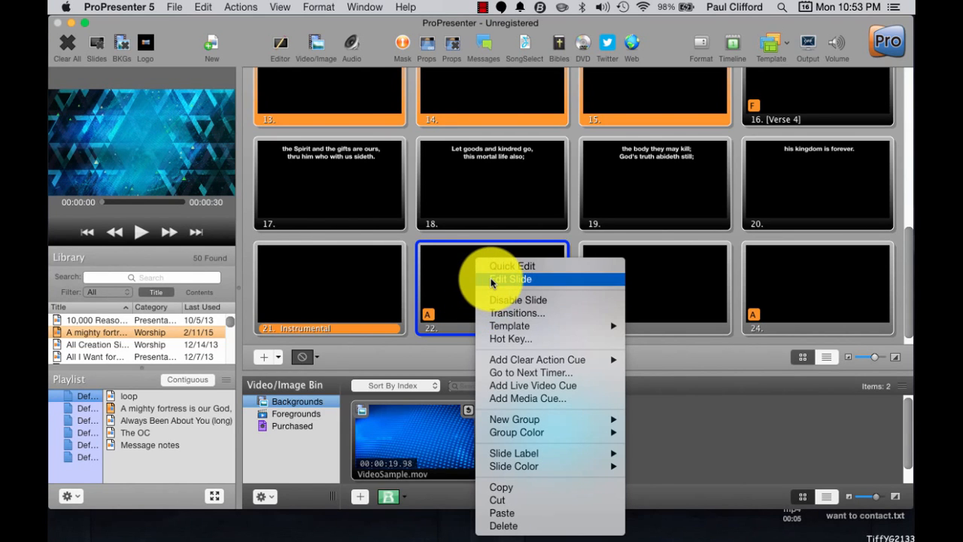
click(493, 279)
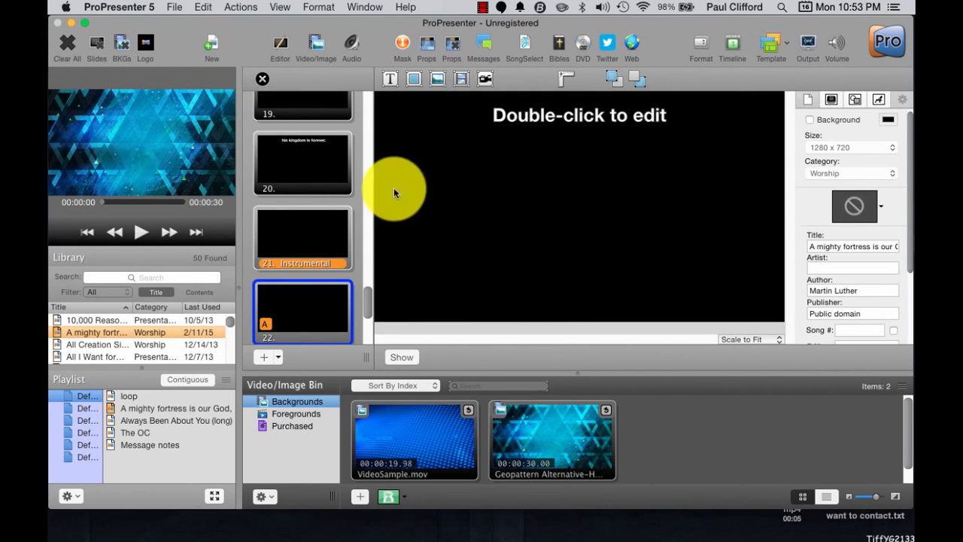
scroll(320, 208, down, 3)
scroll(320, 203, down, 1)
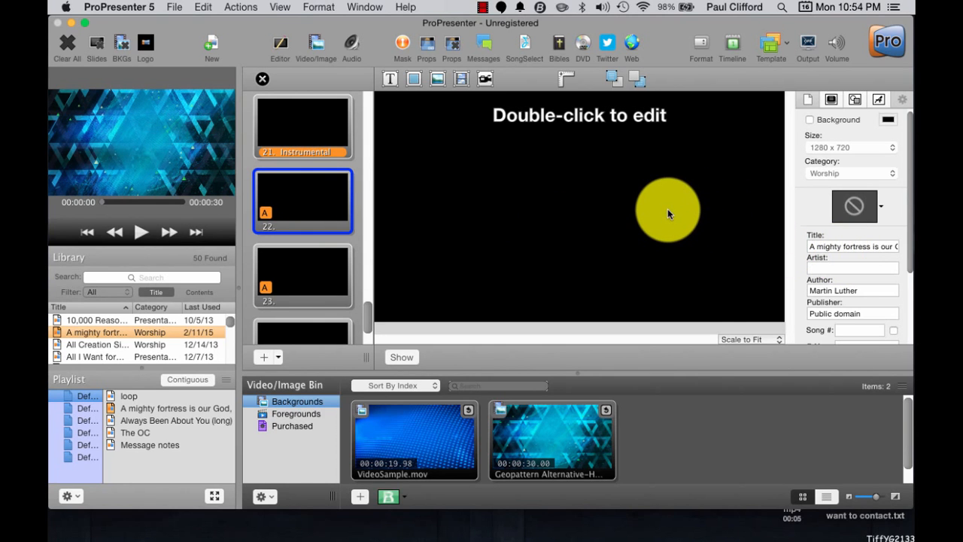
Step: Insert the movie A-MIGHTY-FORTRESS-V1S1.mov from the Misc folder on The Land of Giants drive as a video element on slide 22
click(461, 79)
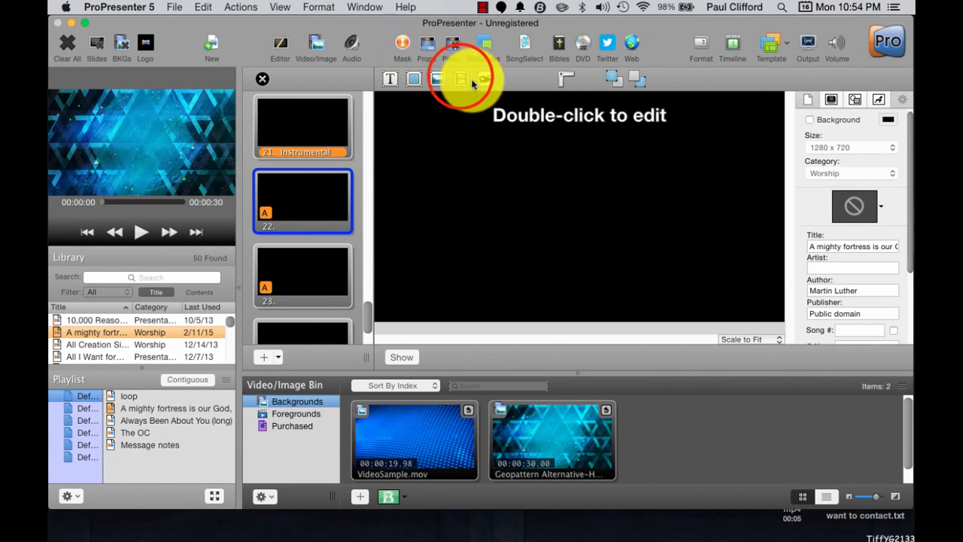
click(461, 79)
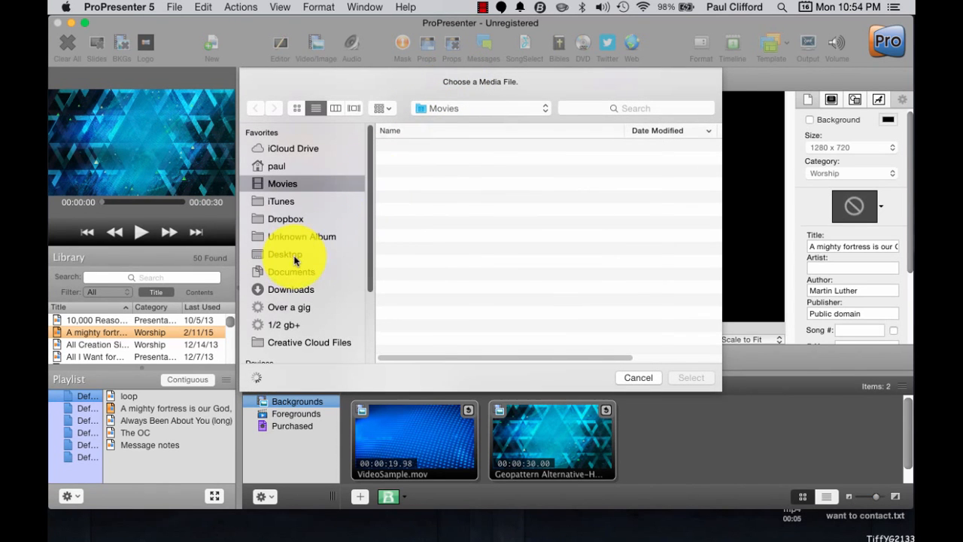
scroll(303, 275, down, 4)
click(295, 317)
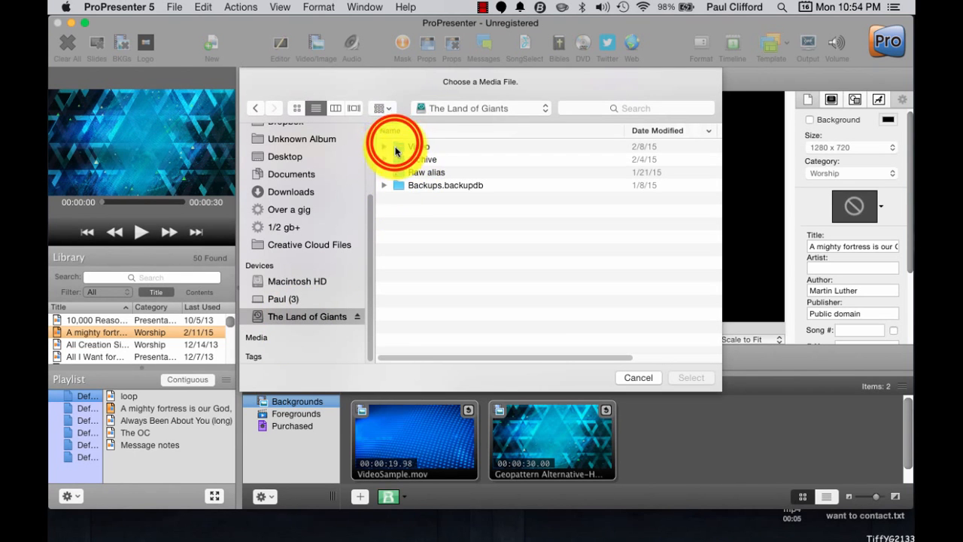
double_click(393, 146)
double_click(395, 146)
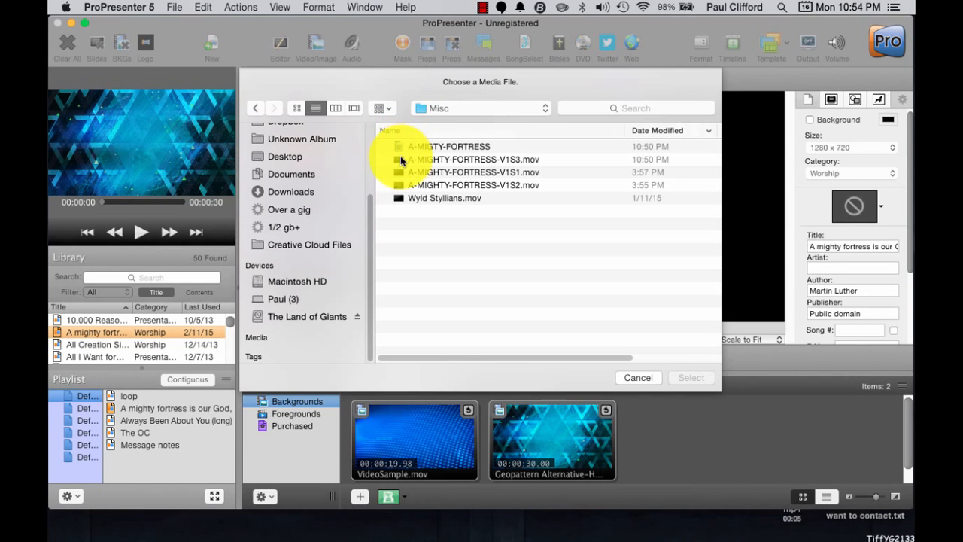
click(408, 172)
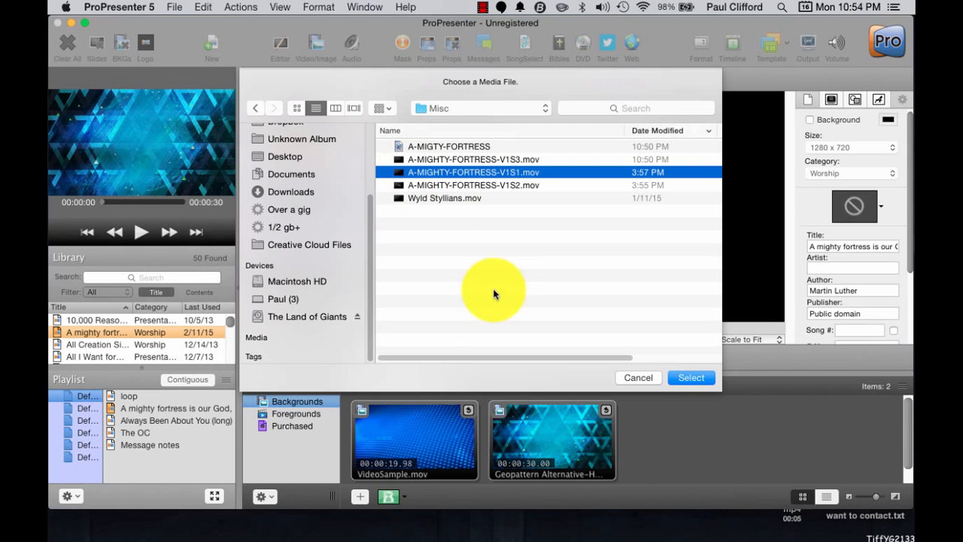
click(684, 378)
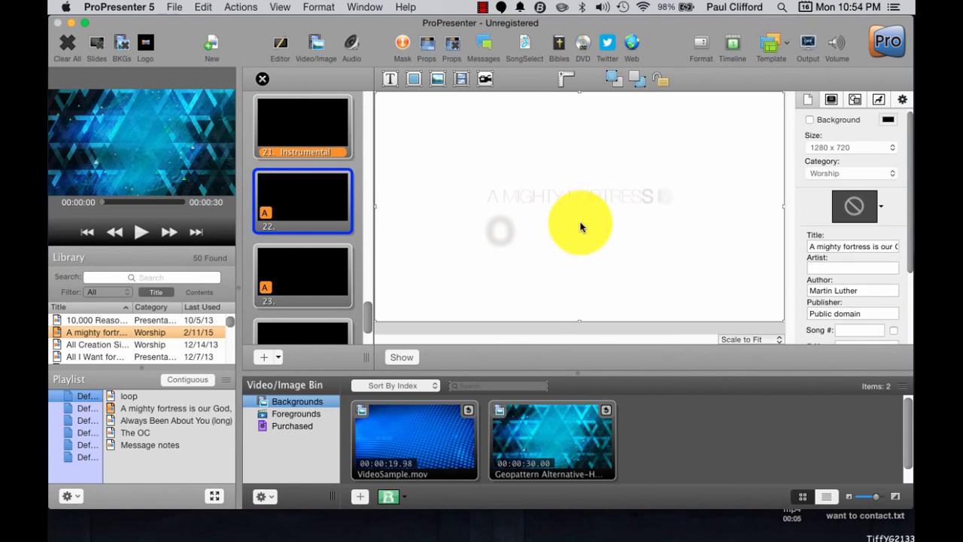
scroll(825, 221, down, 3)
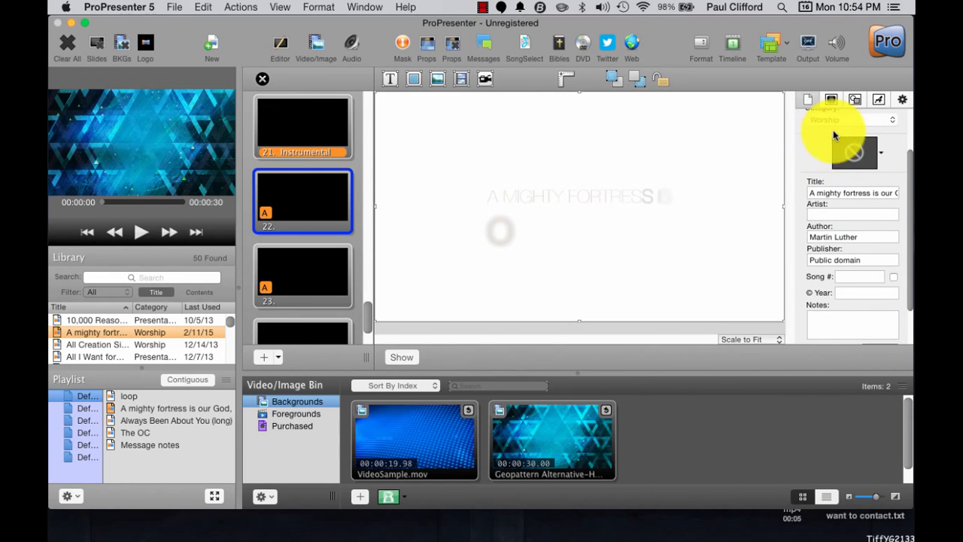
scroll(835, 135, up, 3)
click(877, 101)
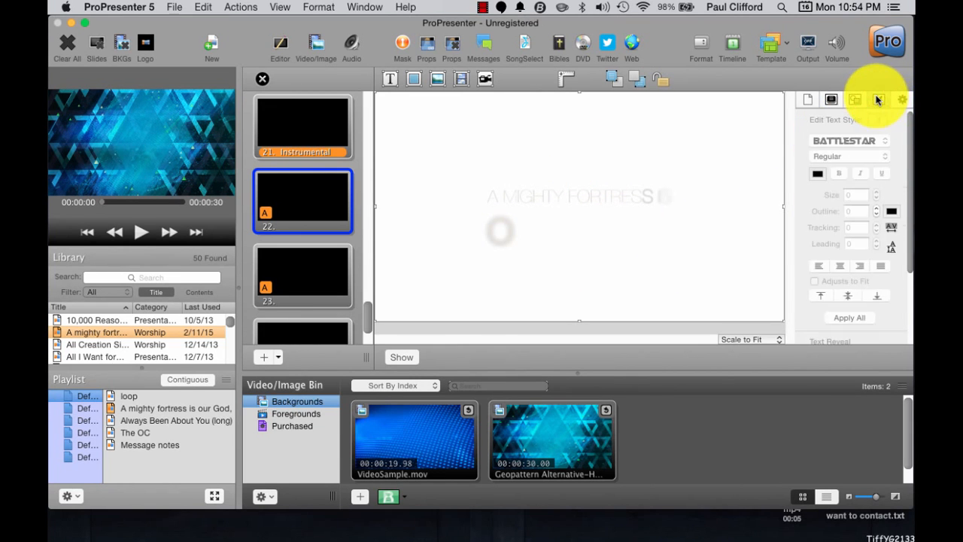
click(804, 102)
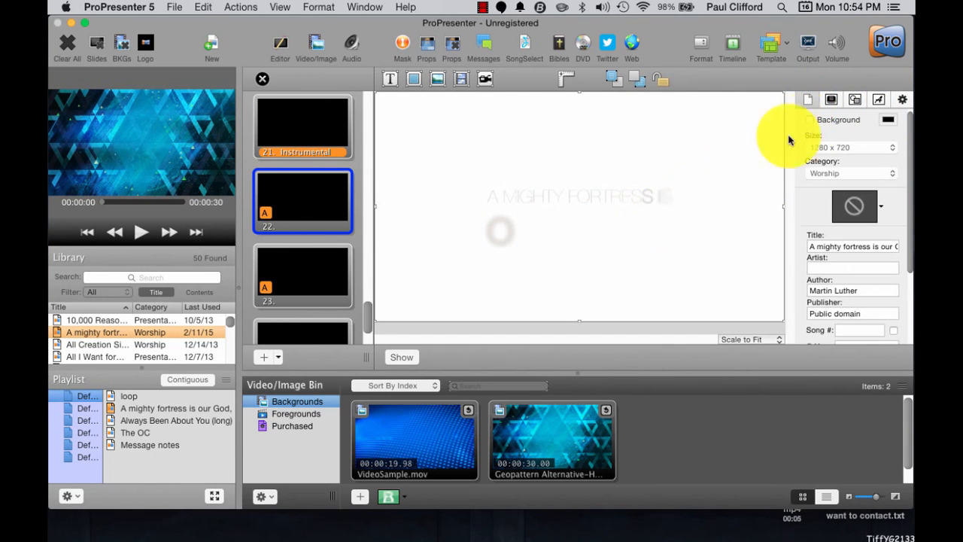
scroll(835, 173, down, 3)
Step: Move the video layer down on slide 22 to uncover the placeholder text, and delete that text layer
click(831, 99)
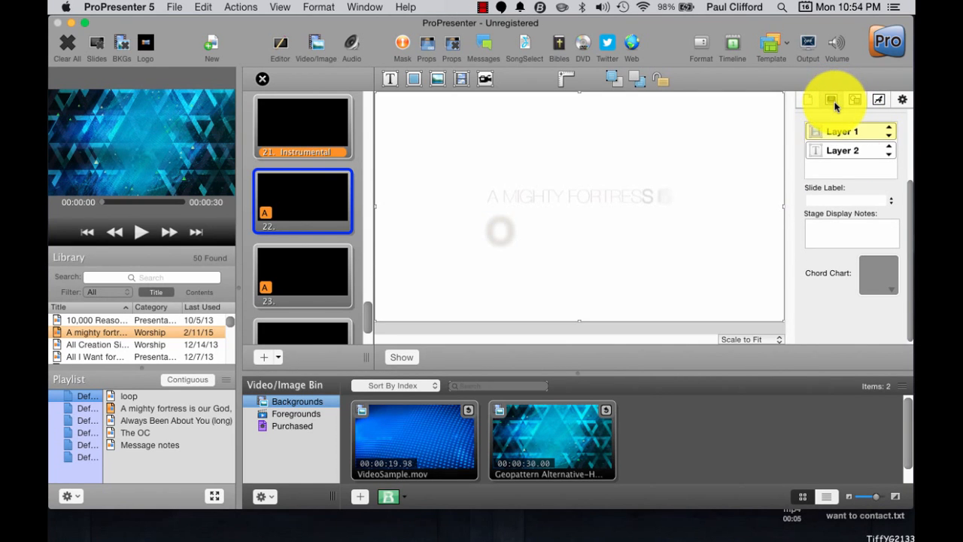
click(846, 160)
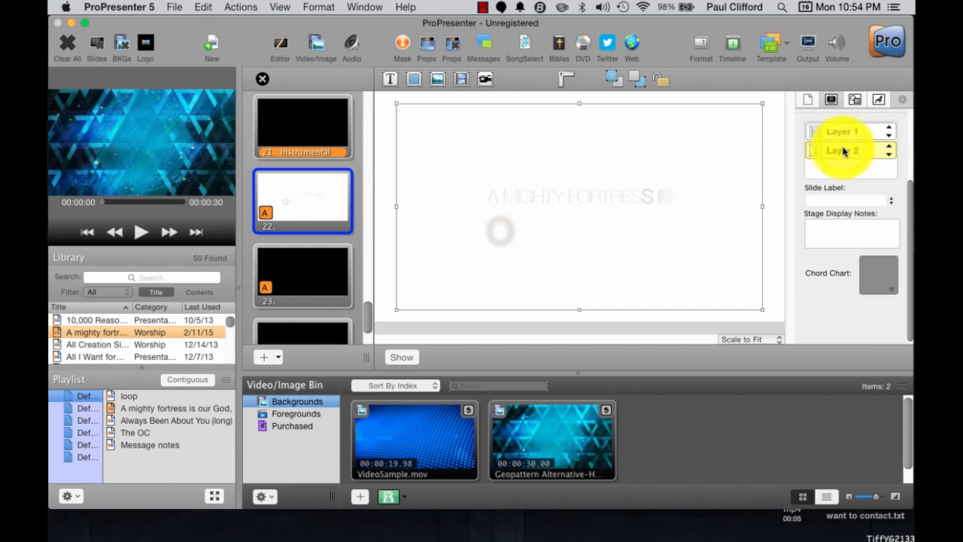
click(747, 198)
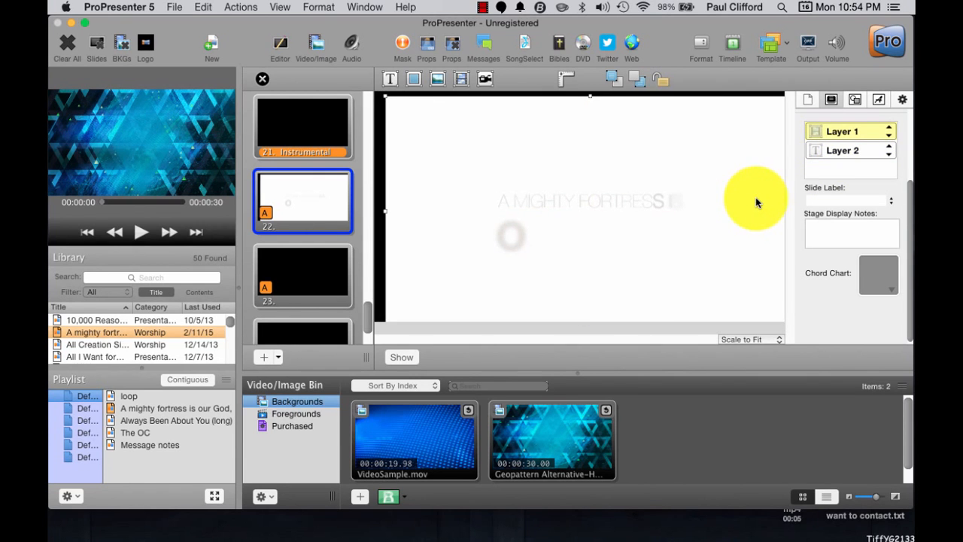
click(630, 118)
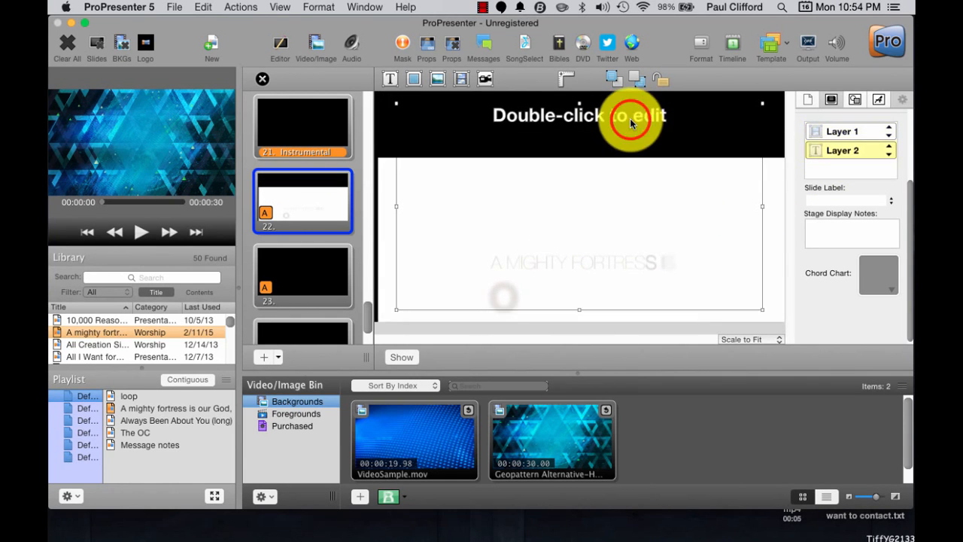
key(Delete)
click(716, 200)
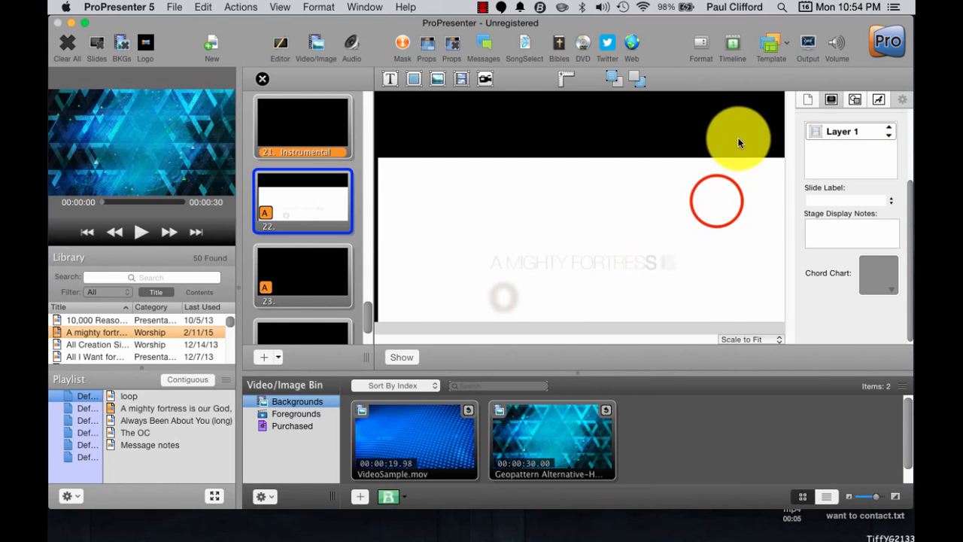
Step: Move the video layer back up to fill slide 22, and label the slide A MIGHTY FORTRESS IS OUR GOD
drag(717, 202, 714, 140)
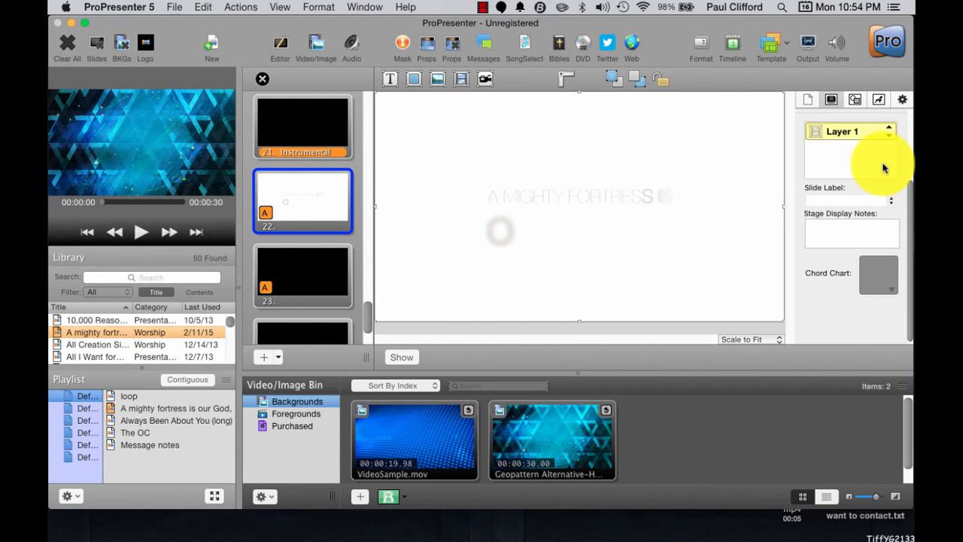
click(854, 101)
click(840, 102)
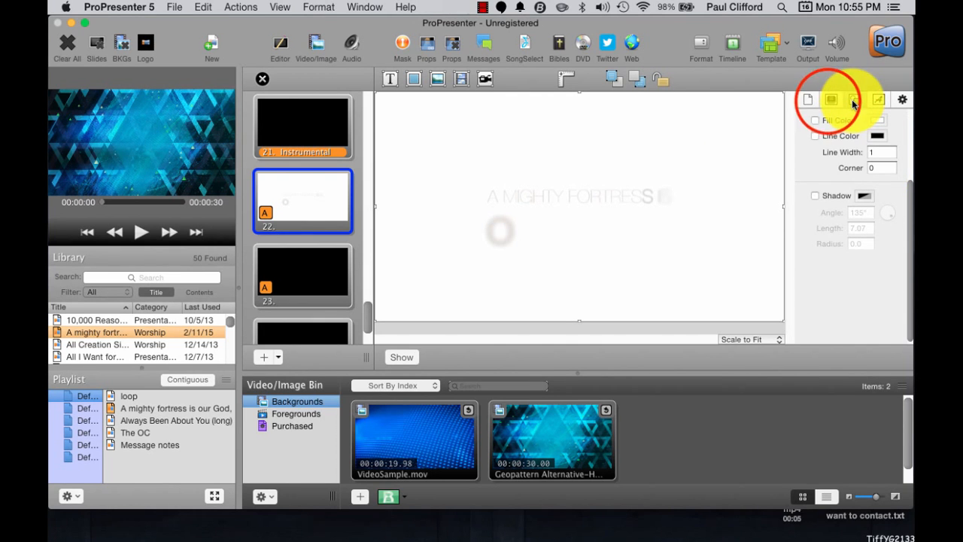
click(836, 199)
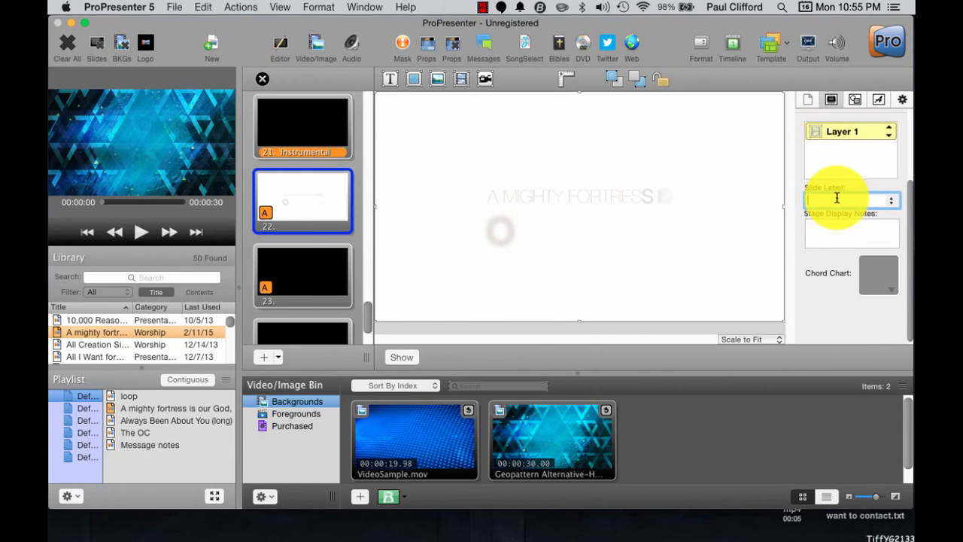
text(A)
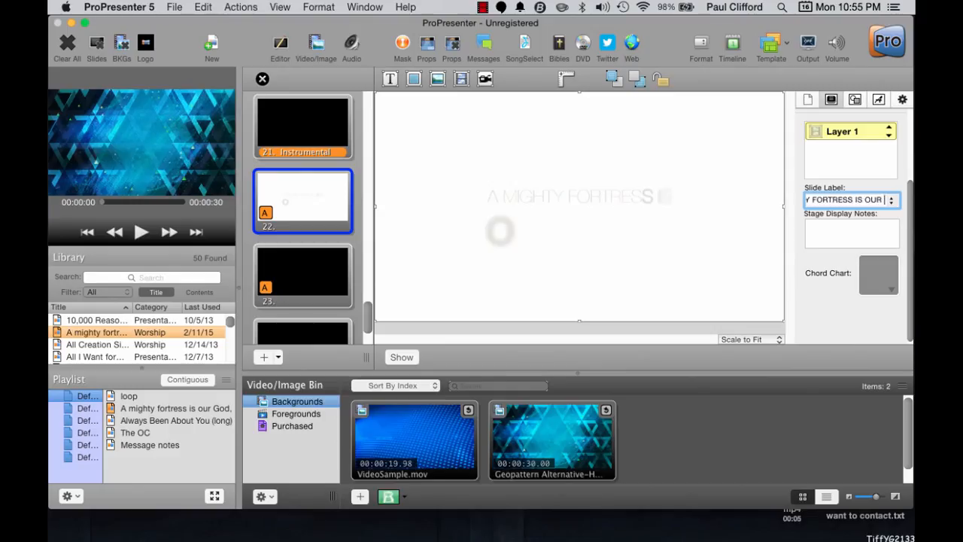
click(840, 295)
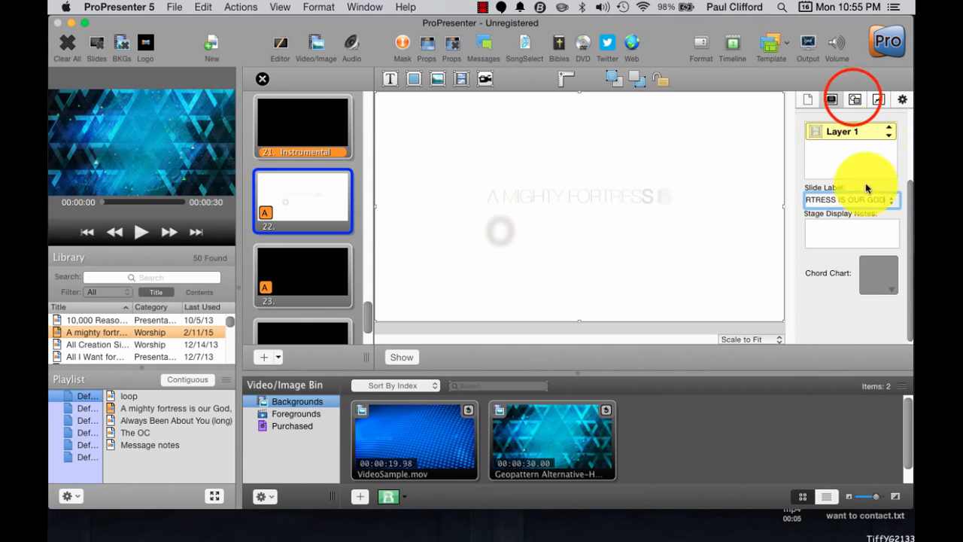
click(855, 100)
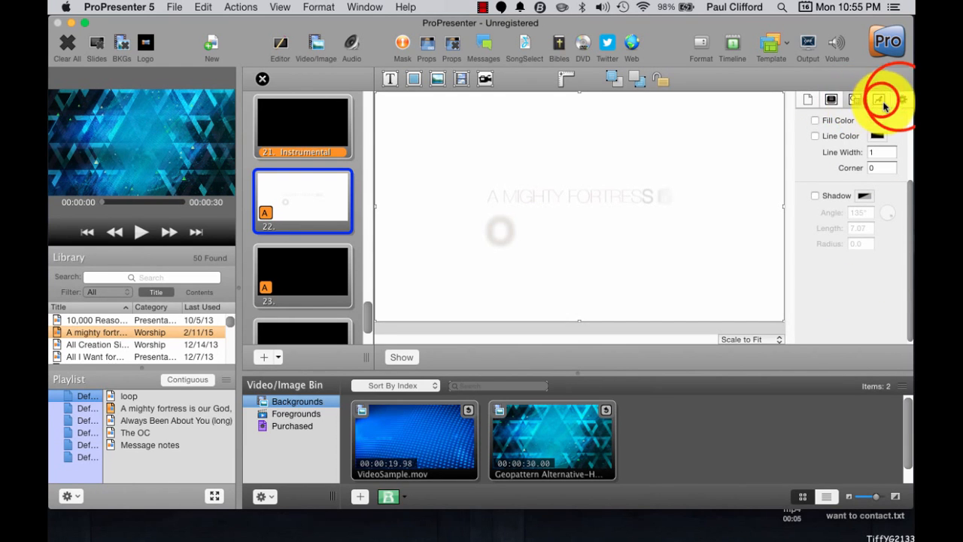
click(879, 99)
click(901, 99)
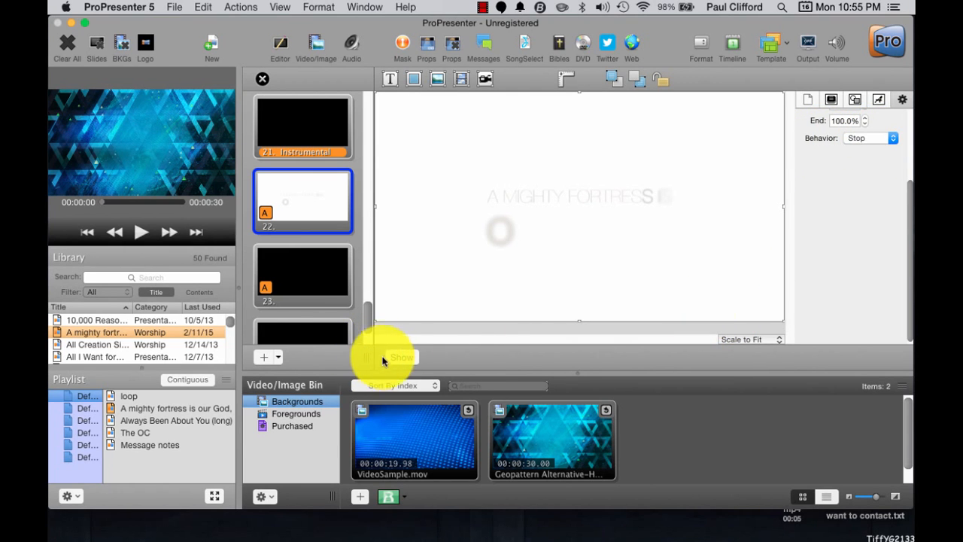
Step: Delete the placeholder text layer from the second new slide, number 23
click(329, 279)
click(552, 119)
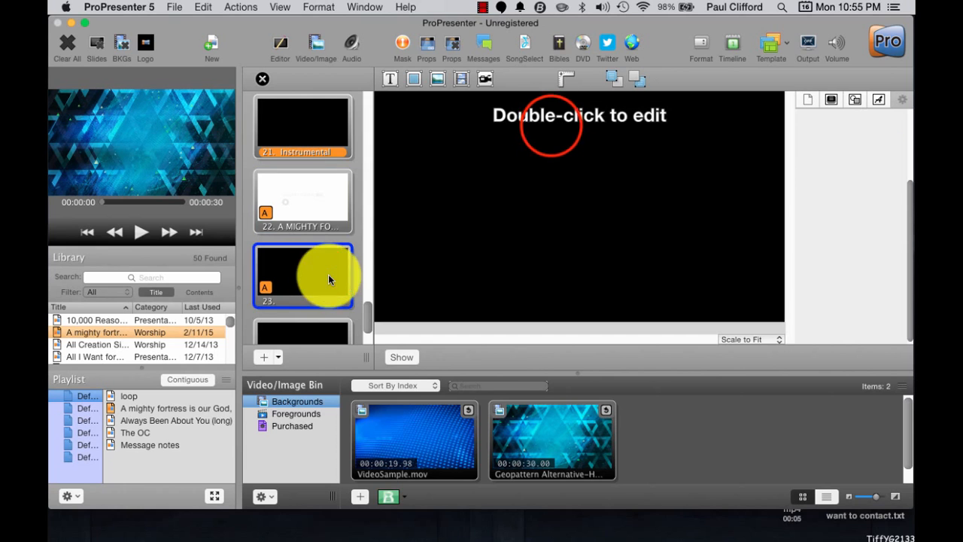
key(Delete)
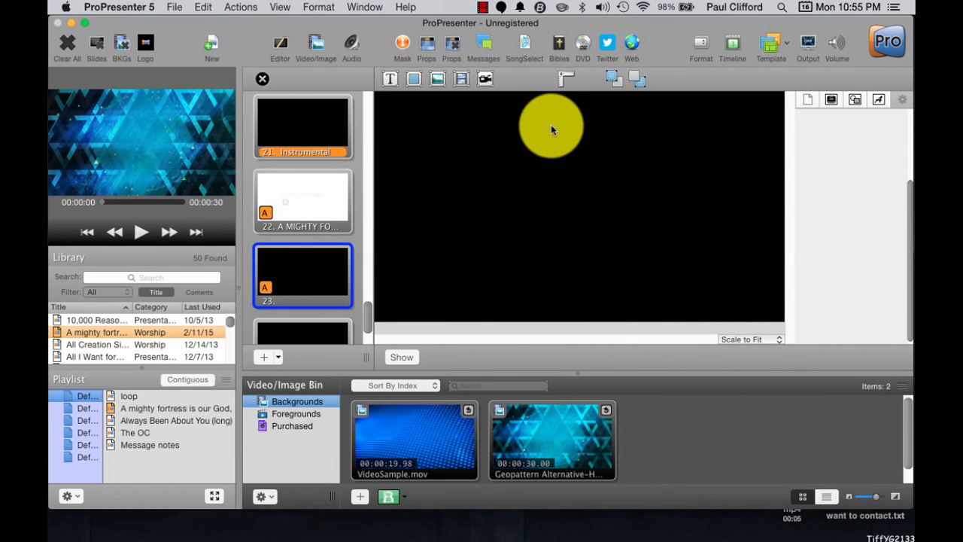
Step: Insert the movie A-MIGHTY-FORTRESS-V1S2.mov from the Misc folder as a video element on slide 23
click(460, 77)
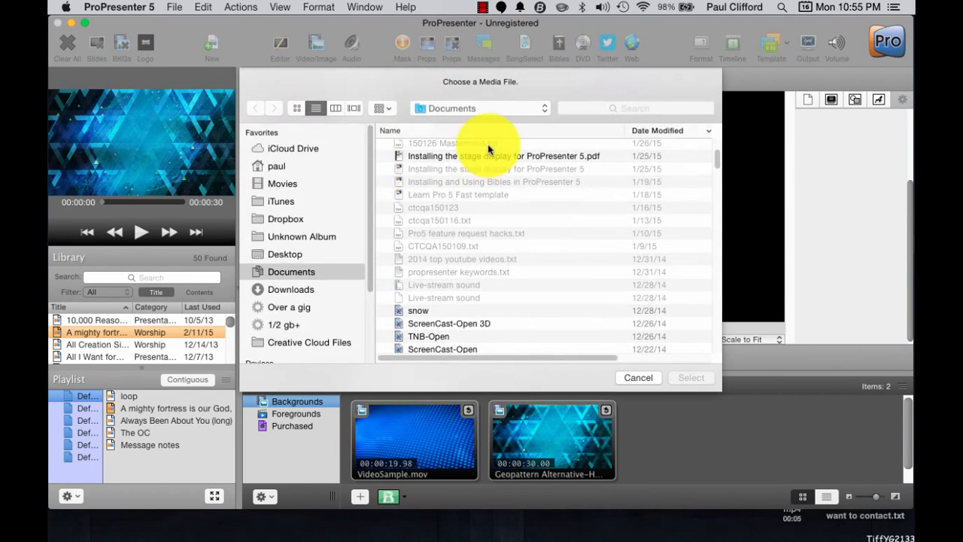
double_click(533, 204)
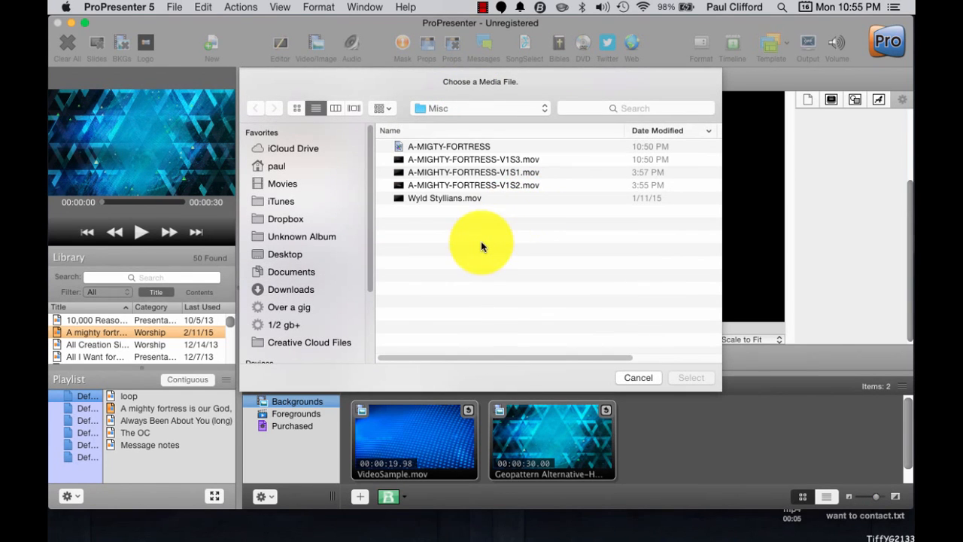
click(456, 173)
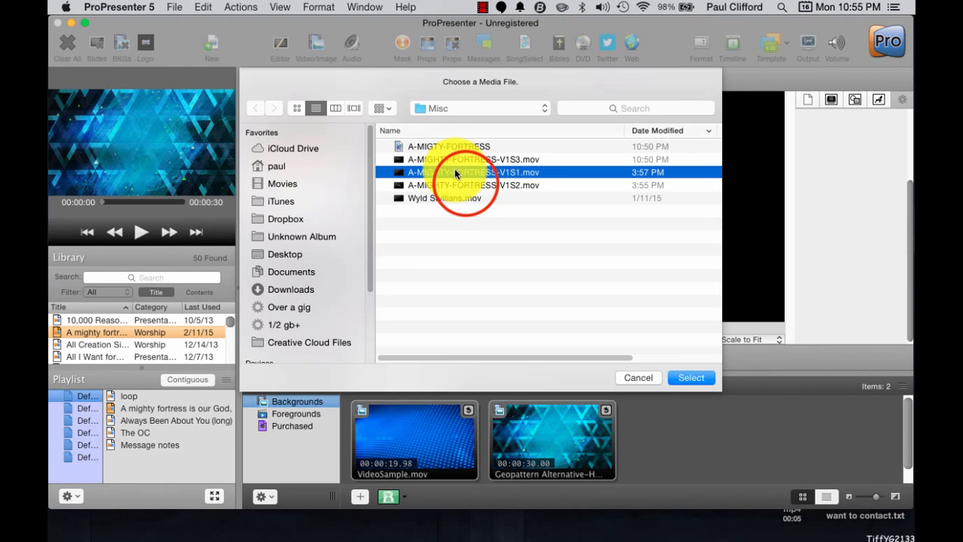
click(458, 185)
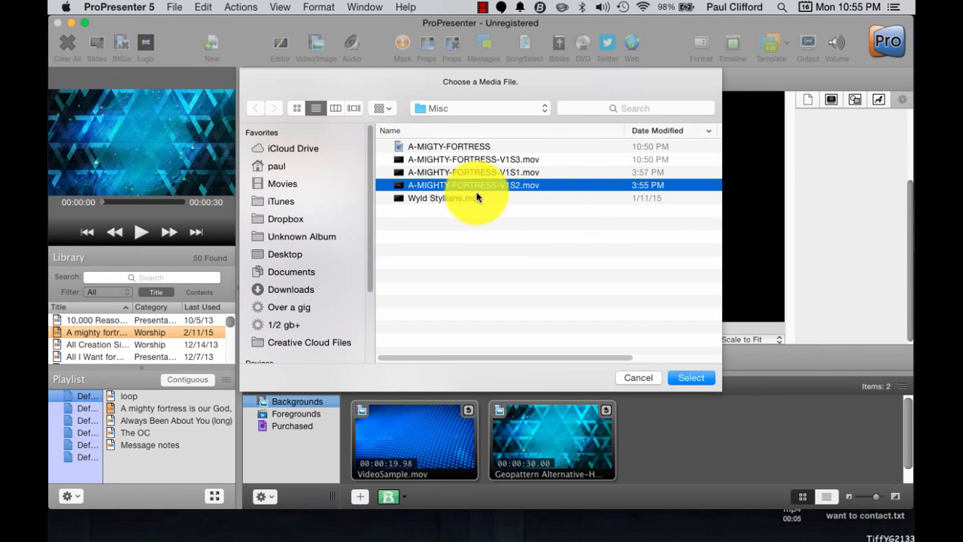
click(691, 379)
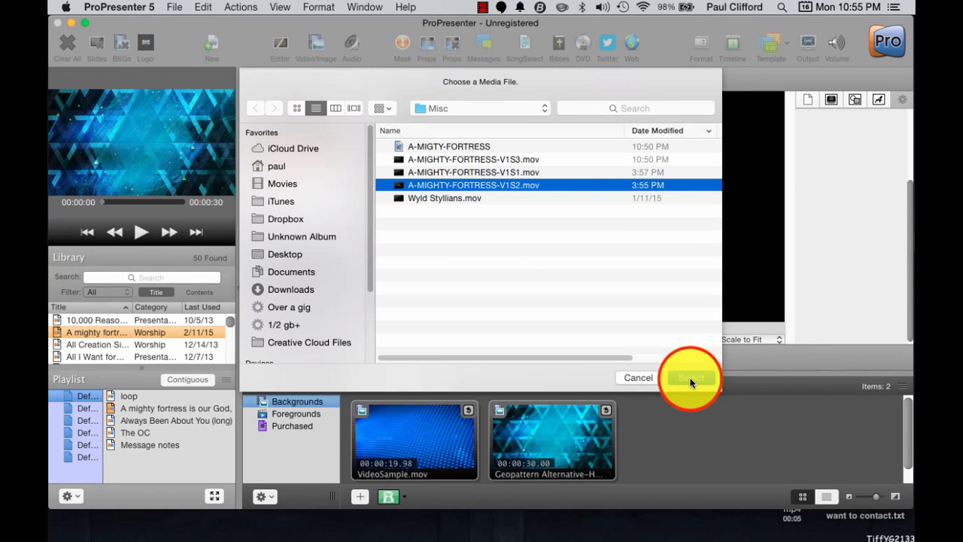
Step: Label slide 23 A BULWARK NEVER FAILING and display the playback settings of its video
click(829, 100)
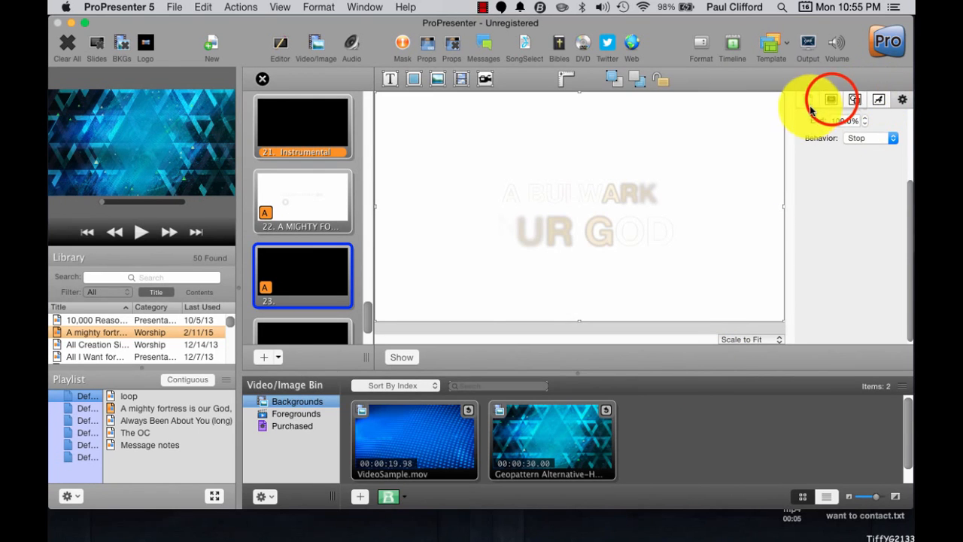
click(832, 187)
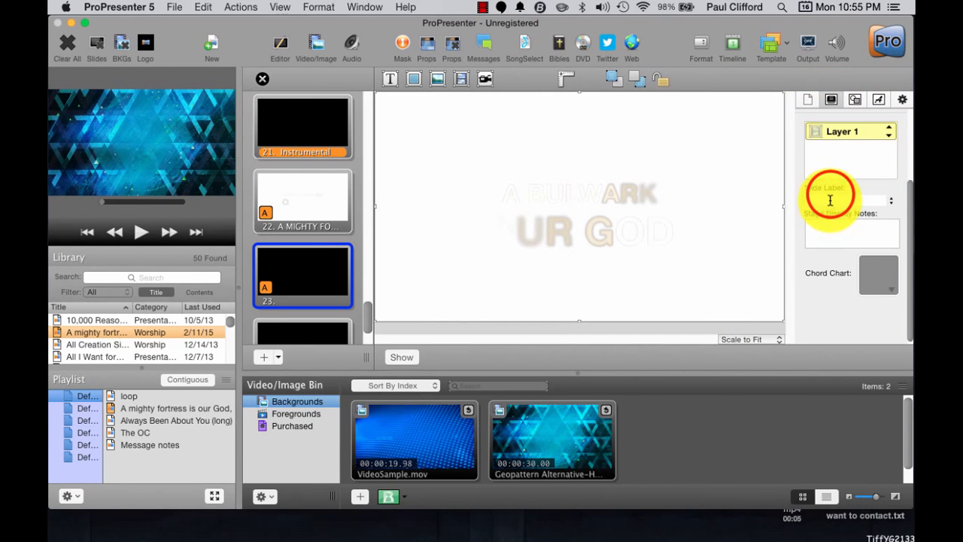
click(833, 200)
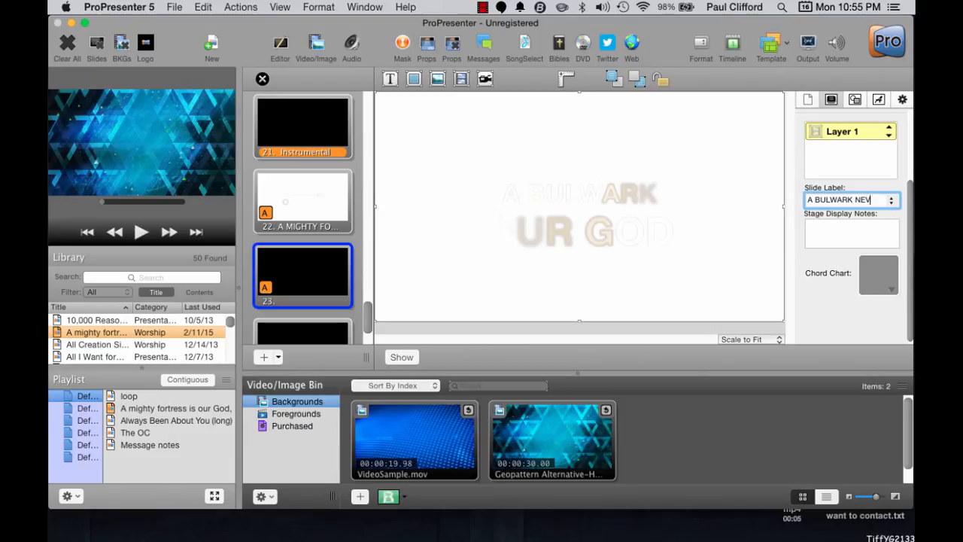
text(A BULWARK NEVER FAIL)
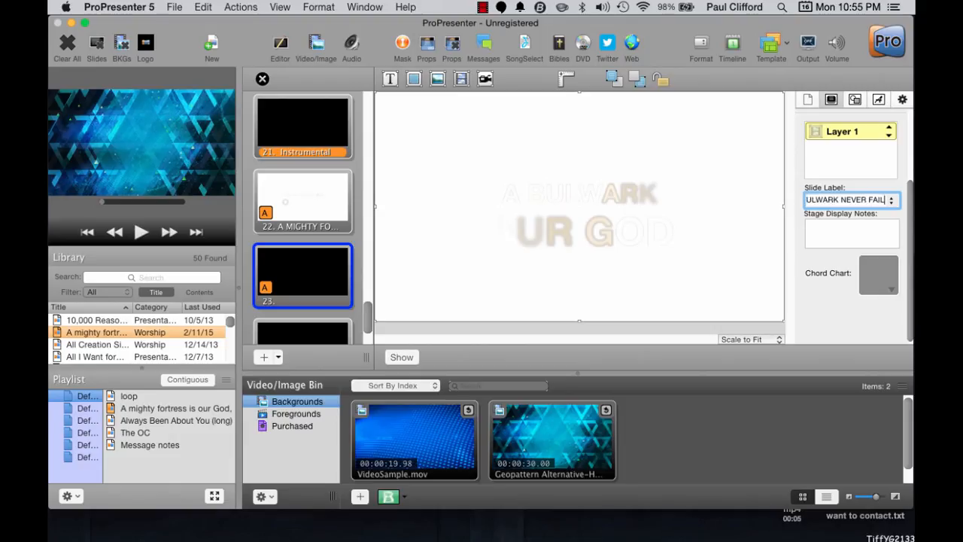
text(ING)
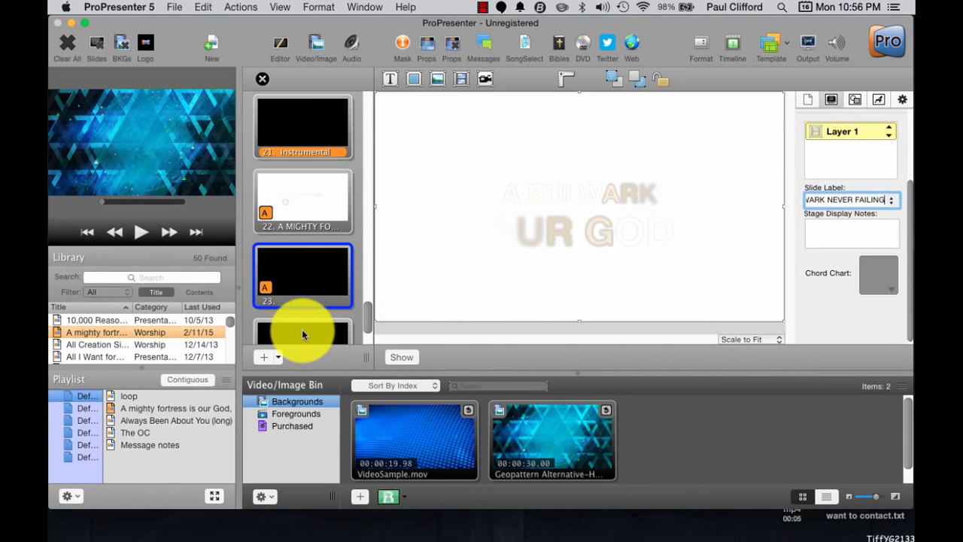
click(903, 99)
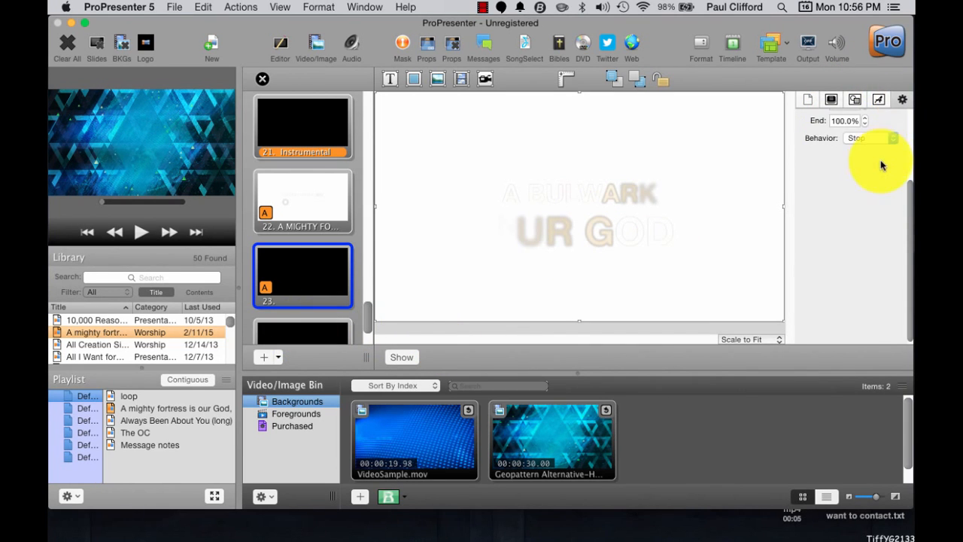
Step: Delete the placeholder text layer from the last new slide, number 24
click(323, 329)
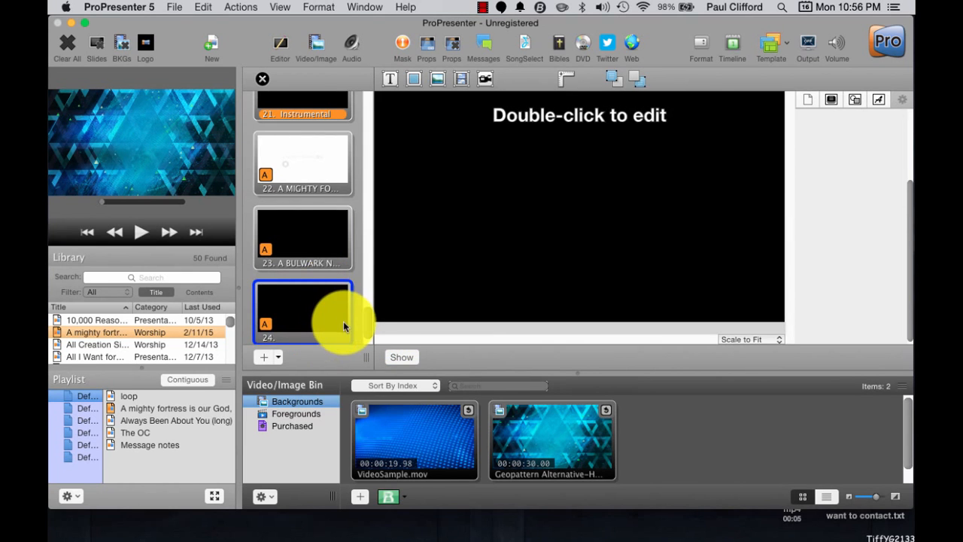
click(320, 241)
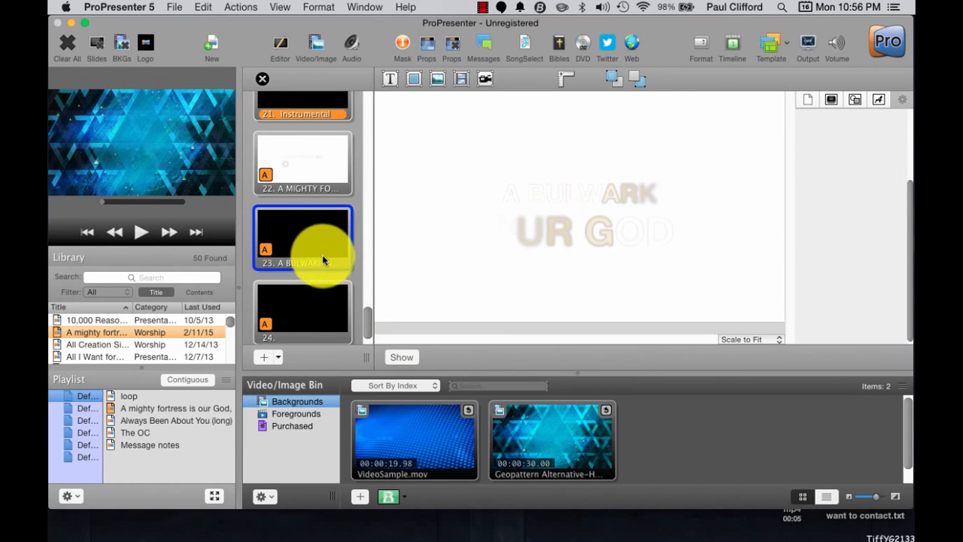
click(316, 316)
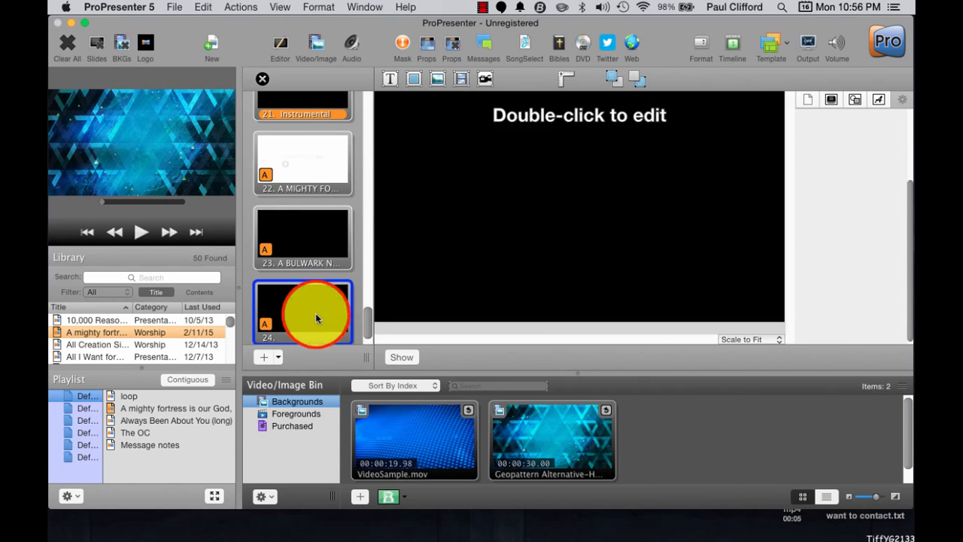
click(572, 131)
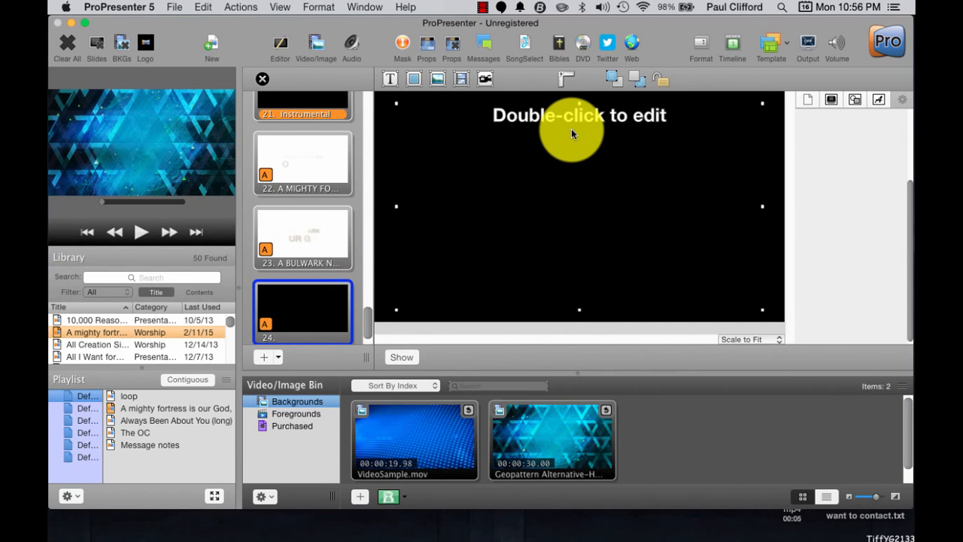
key(Delete)
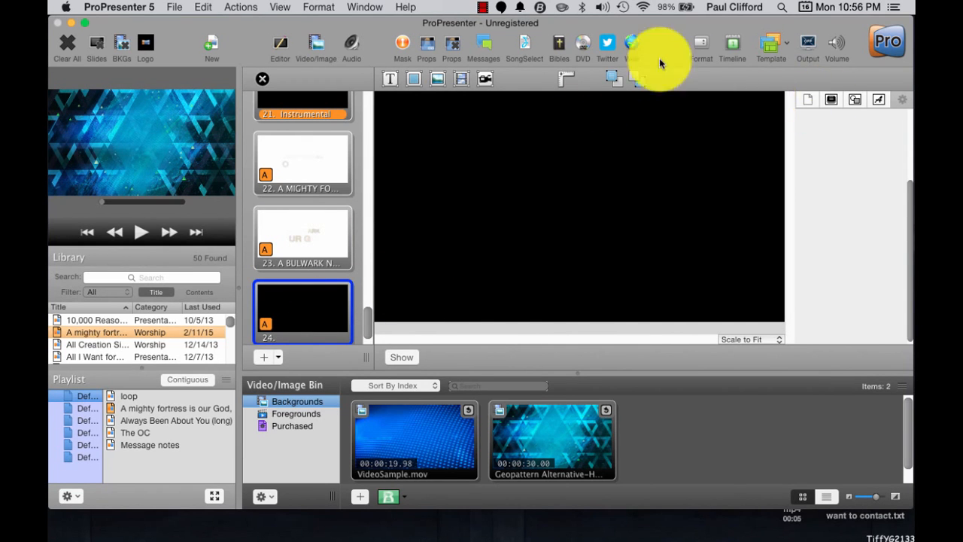
Step: Insert the movie A-MIGHTY-FORTRESS-V1S3.mov from the Misc folder as a video element on slide 24
click(458, 82)
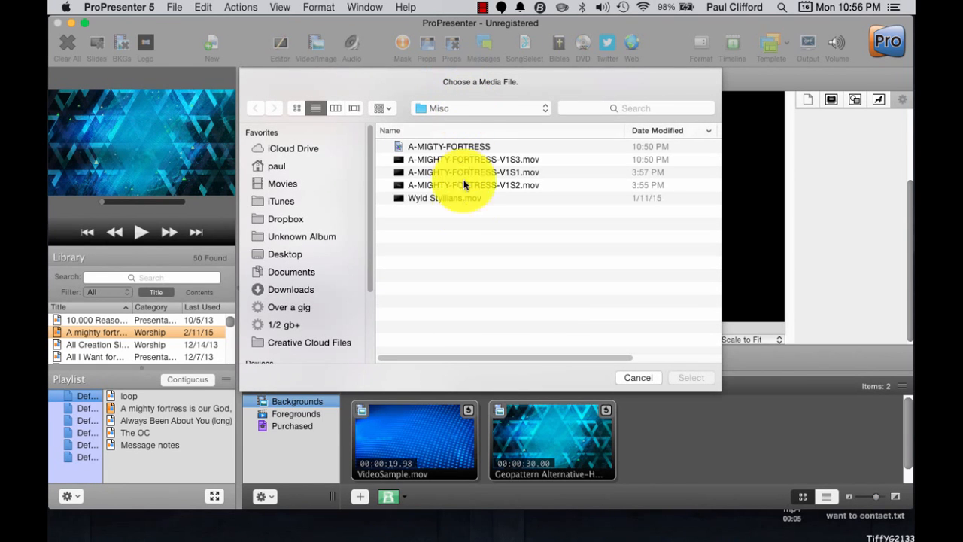
click(466, 159)
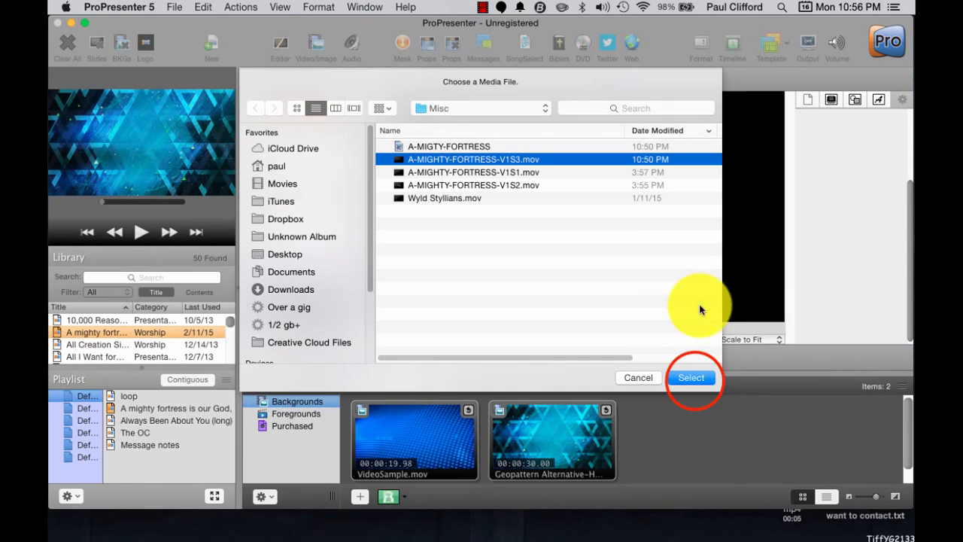
click(694, 378)
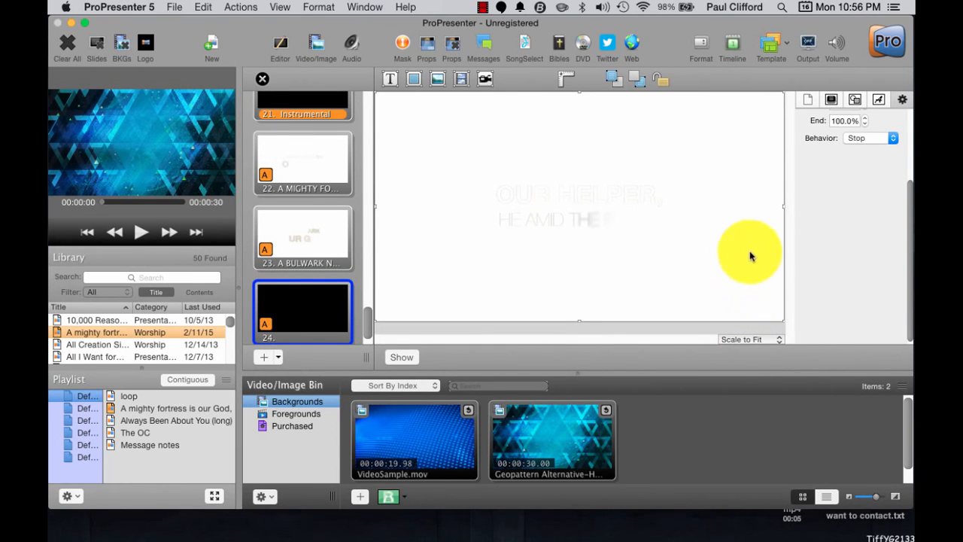
Step: Label slide 24 OUR HELPER HE AMID THE FLOOD and close the slide editor
click(831, 99)
click(833, 197)
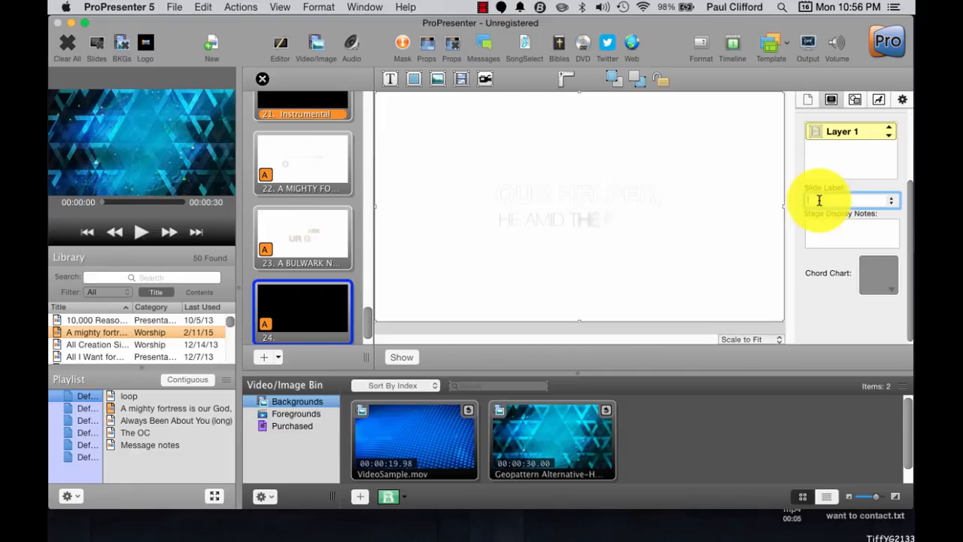
text(OUR HELPER)
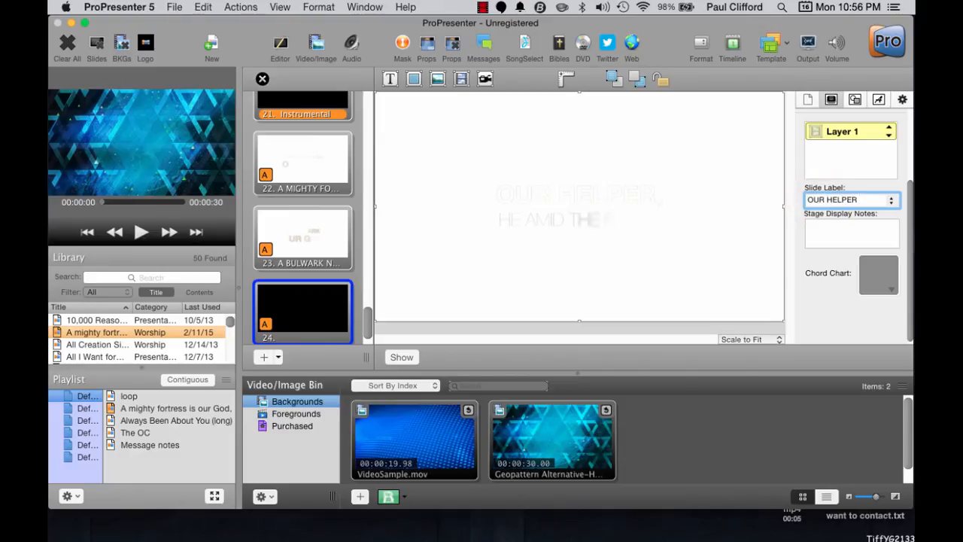
text( HE AMID THE FLO)
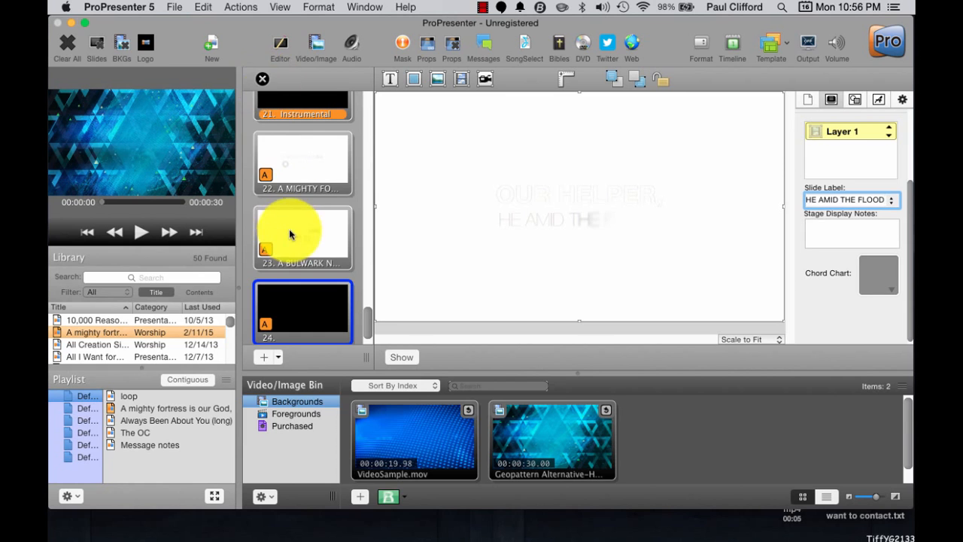
click(260, 77)
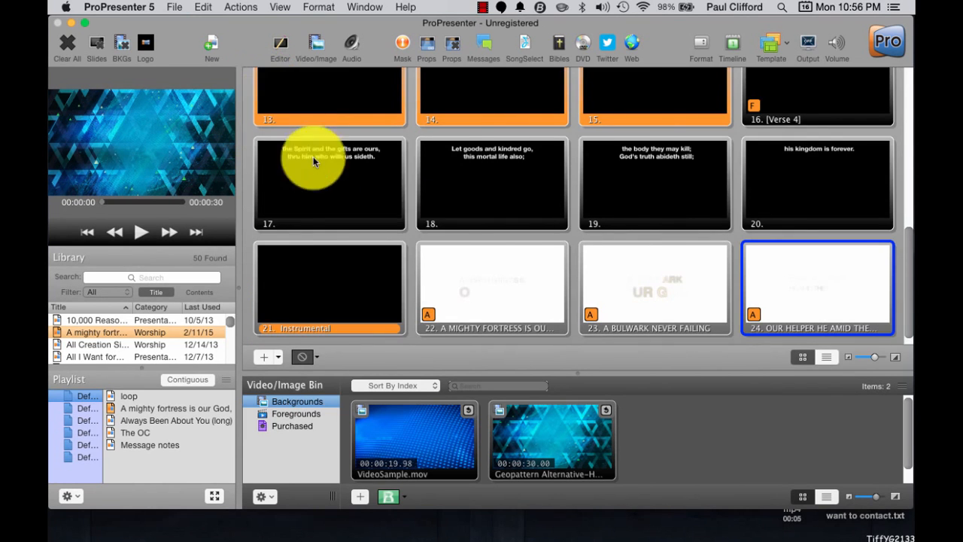
Step: Play the loaded geometric background video and show slide 22, A MIGHTY FORTRESS IS OUR GOD, over it
click(117, 154)
click(116, 153)
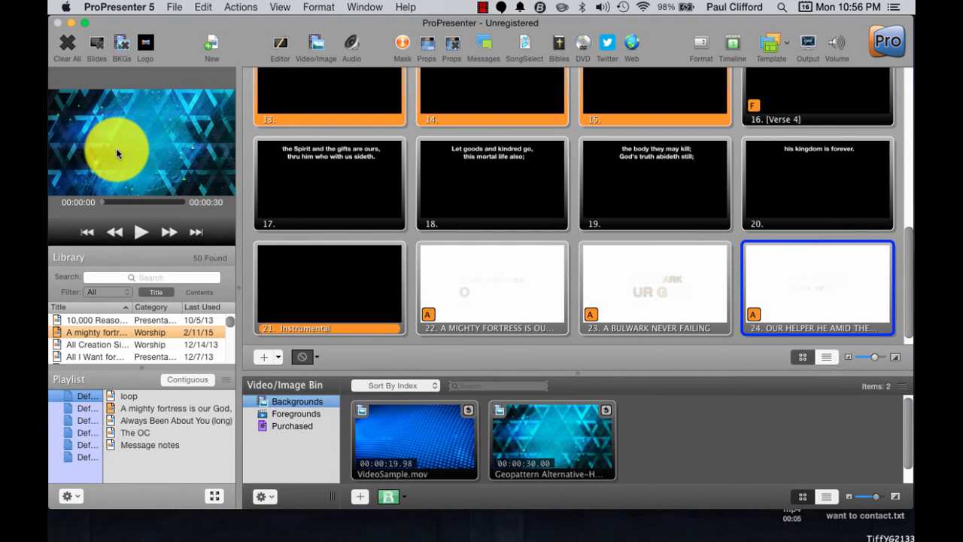
click(141, 232)
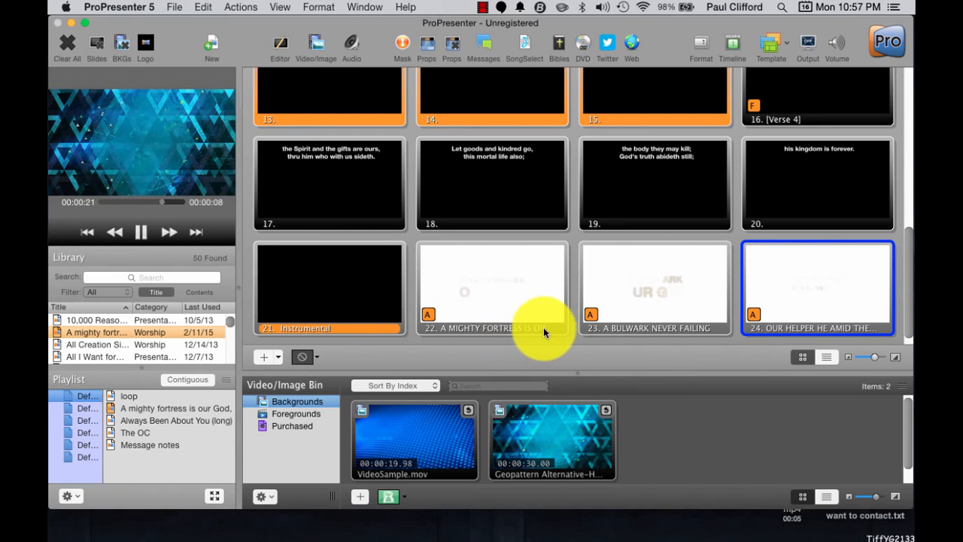
click(515, 305)
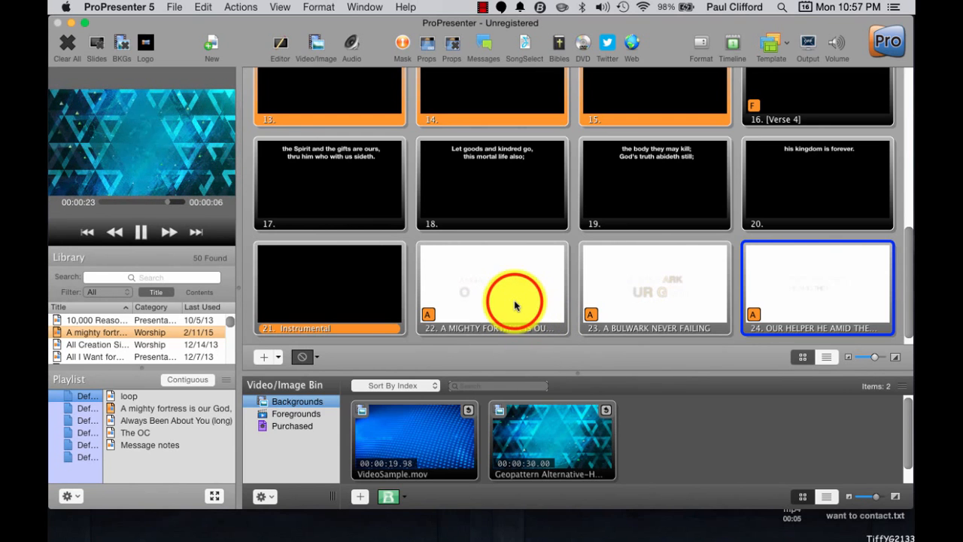
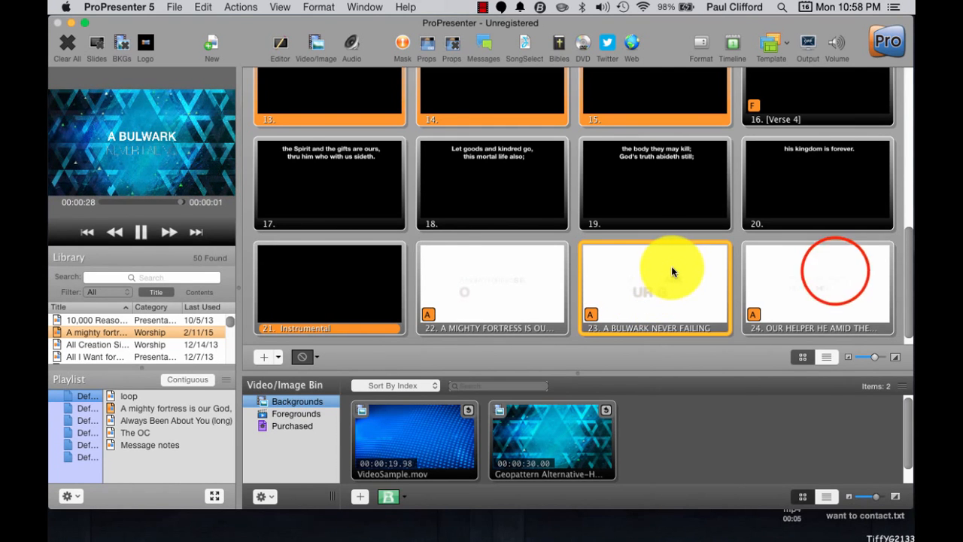
Step: Show slide 24, OUR HELPER HE AMID THE FLOOD, over the playing background and open it in the slide editor
click(834, 275)
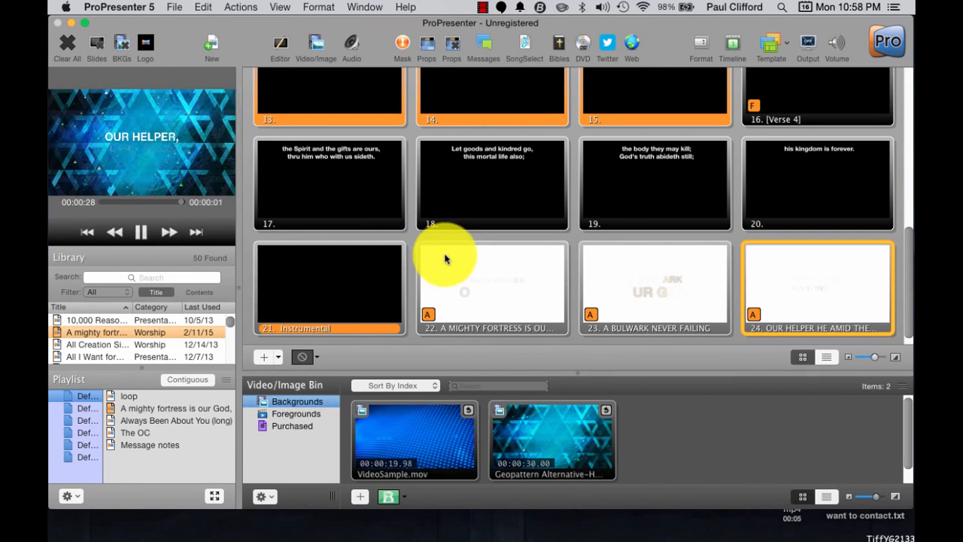
click(819, 282)
right_click(816, 282)
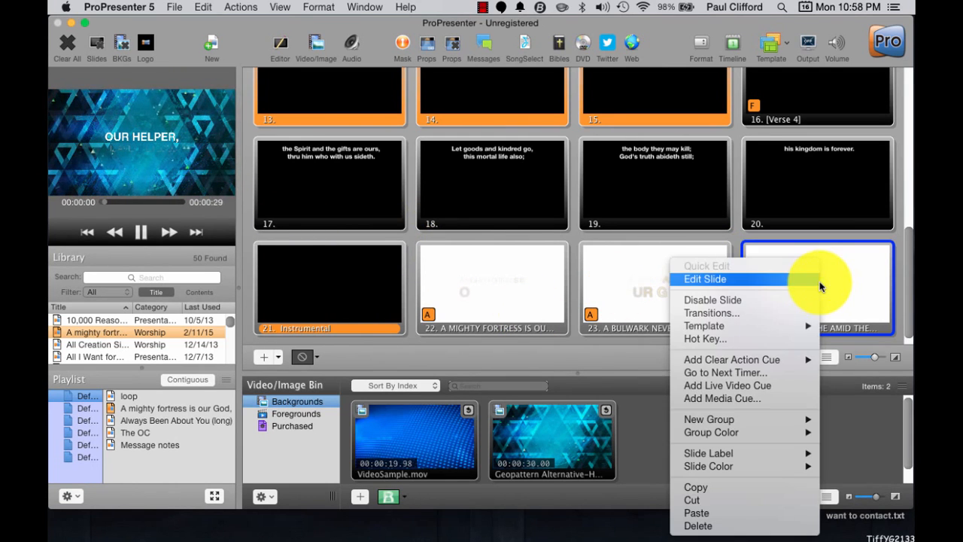
click(763, 278)
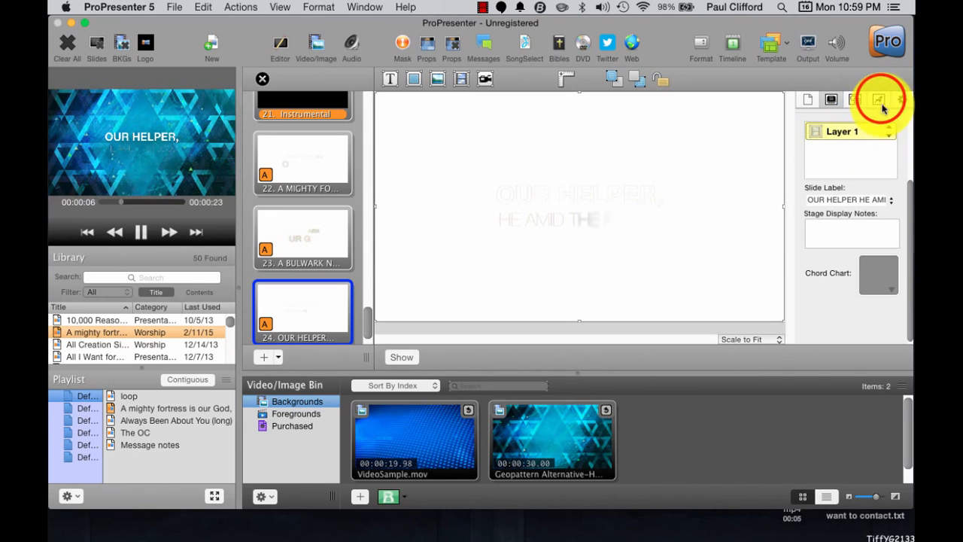
Step: Look through the document, slide and element properties of slide 24, including the movie's size, position, fill, line and shadow settings
click(848, 101)
click(831, 99)
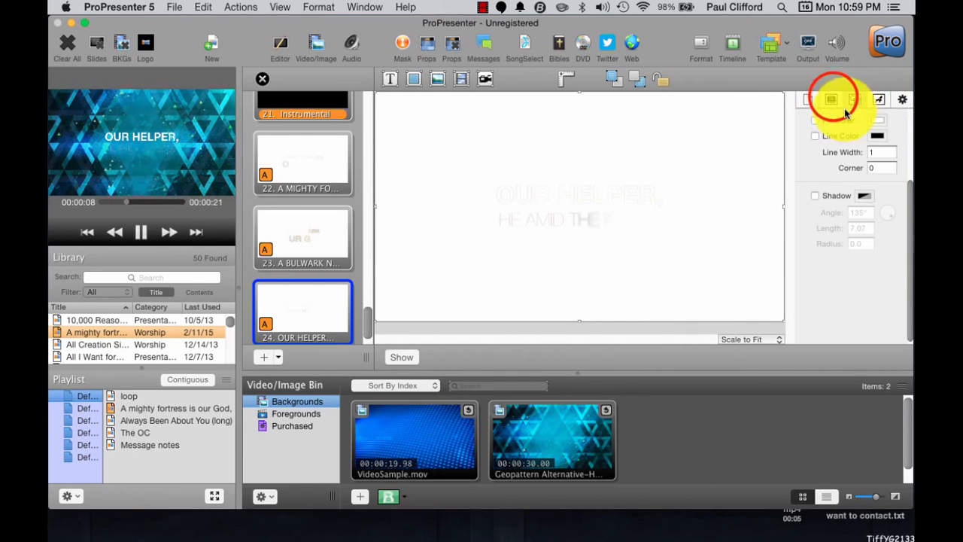
click(808, 100)
click(807, 100)
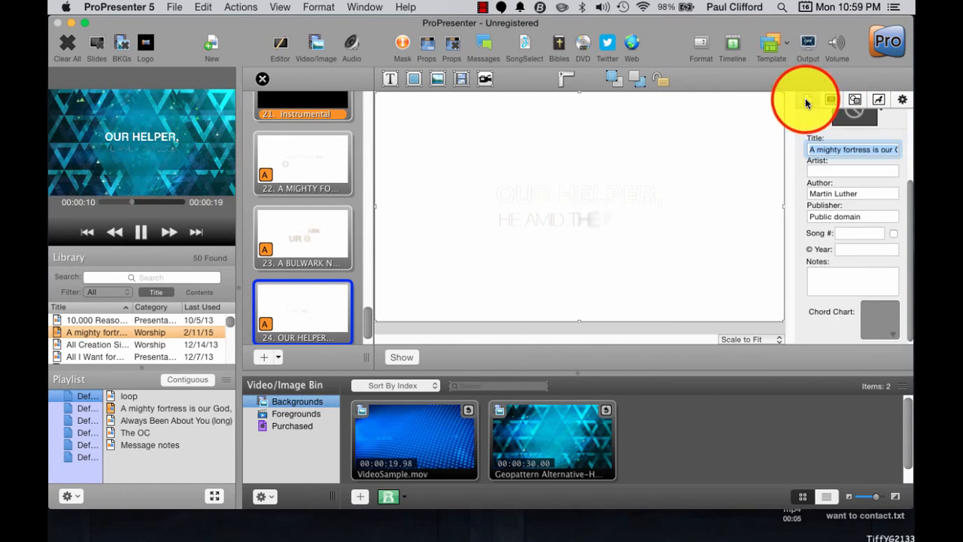
click(831, 99)
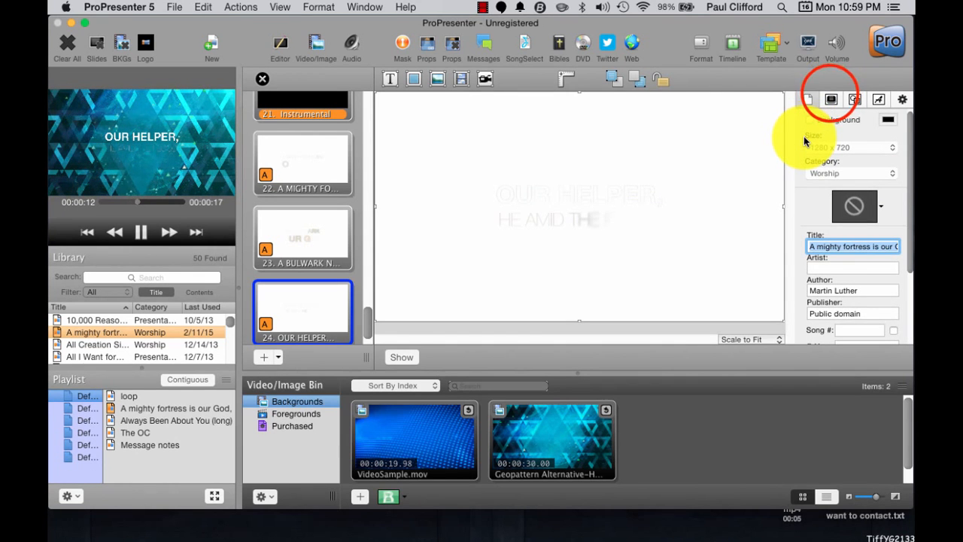
click(855, 98)
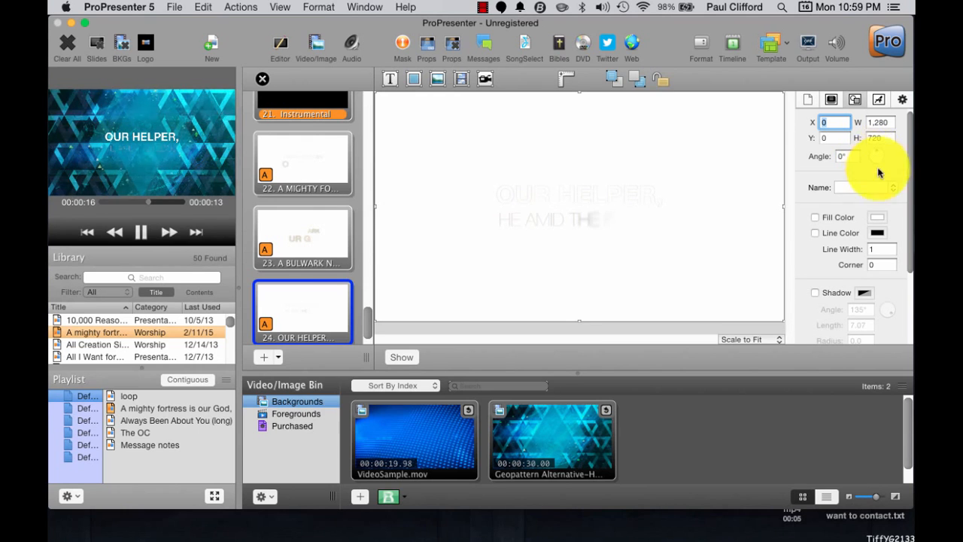
scroll(818, 214, down, 2)
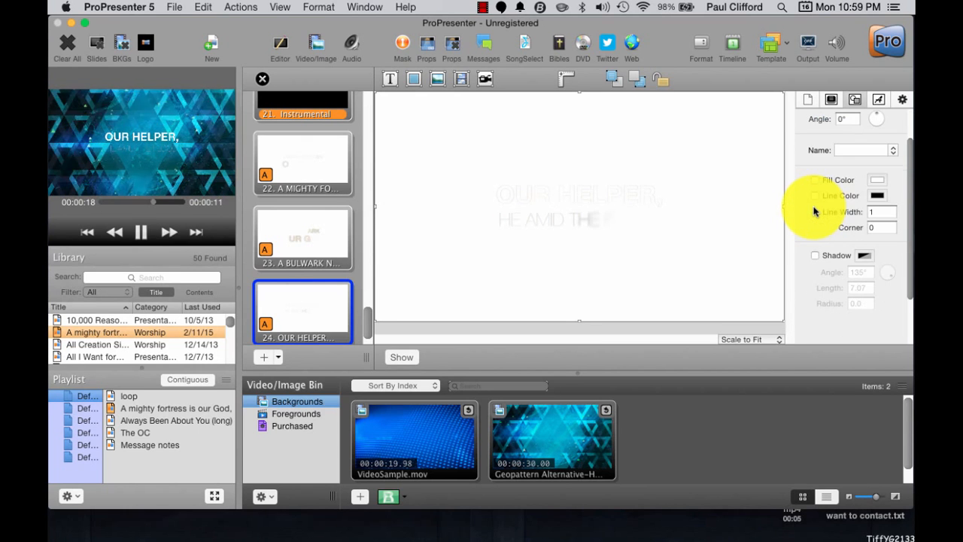
scroll(815, 213, up, 2)
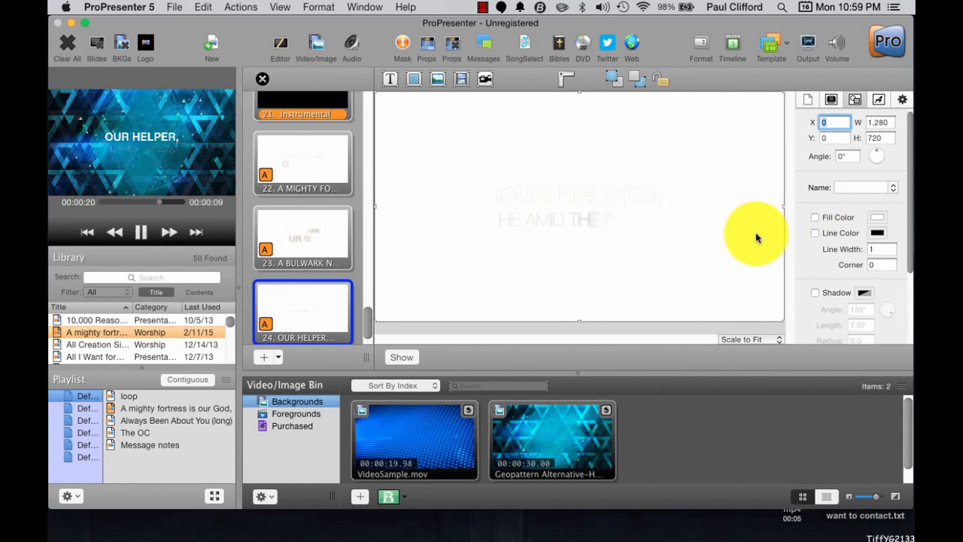
Step: Shrink the movie element on slide 24 to about 876 by 406 and move it, centred horizontally, to the slide's upper edge
click(722, 276)
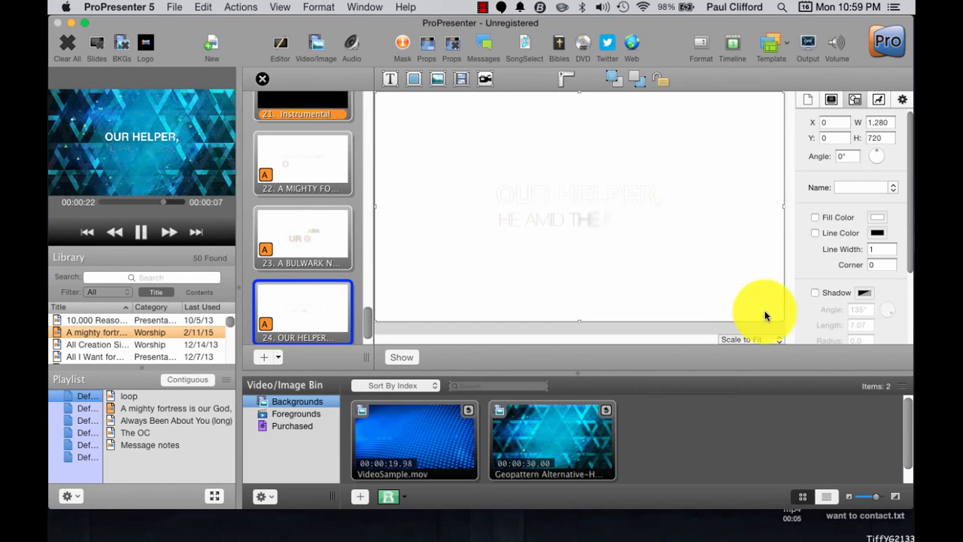
drag(785, 322, 659, 234)
drag(569, 168, 654, 235)
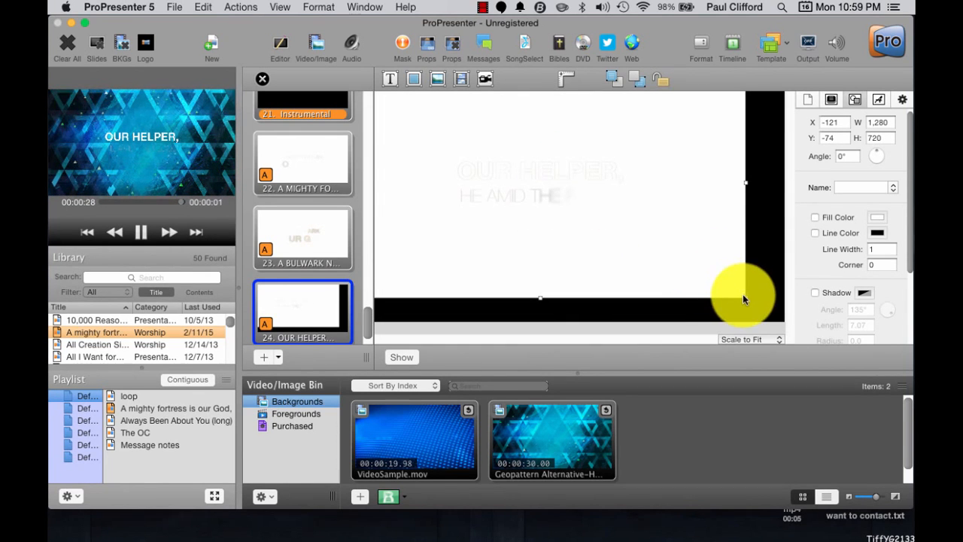
drag(745, 299, 617, 198)
drag(499, 136, 600, 216)
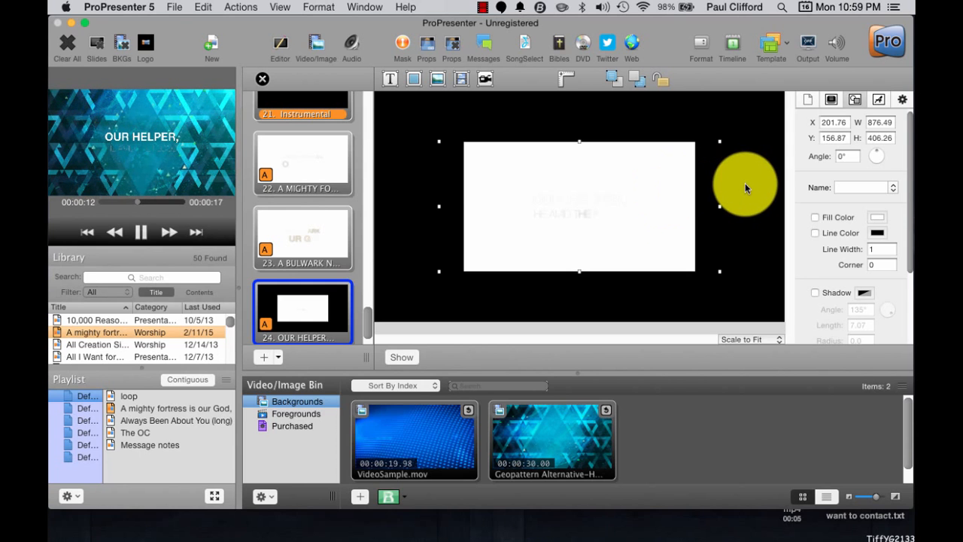
click(637, 232)
drag(639, 239, 641, 188)
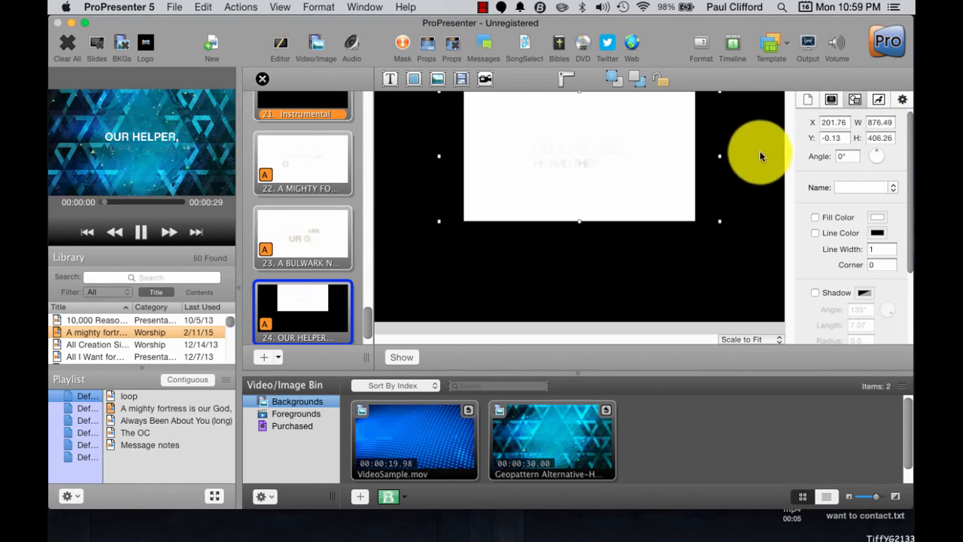
Step: Check the size and position of the movie on slide 23, and rotate the movie element on slide 24 to 345°
click(308, 245)
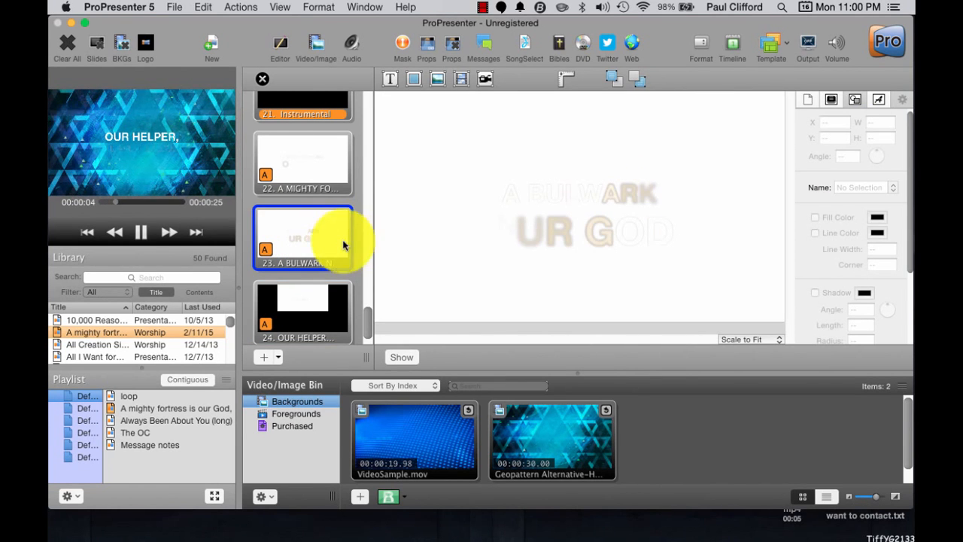
click(595, 215)
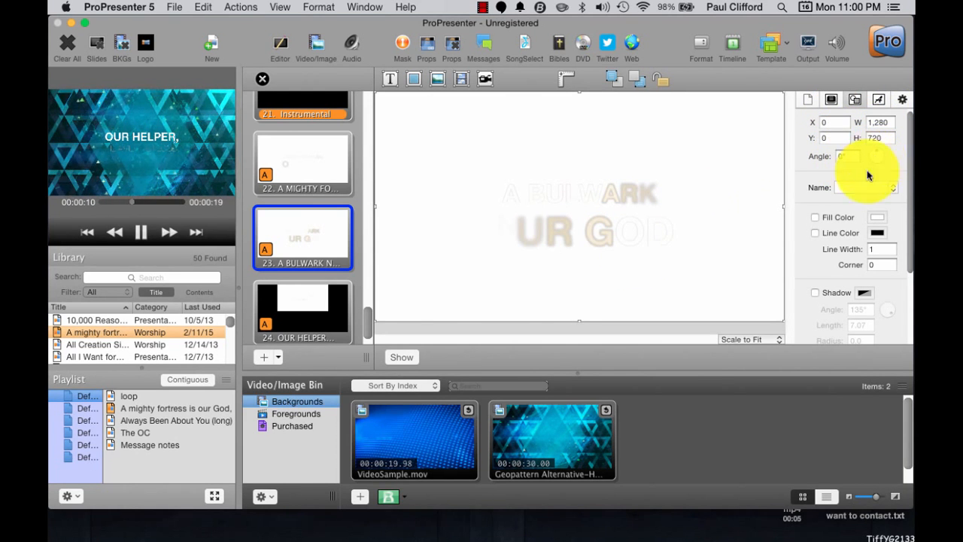
click(298, 309)
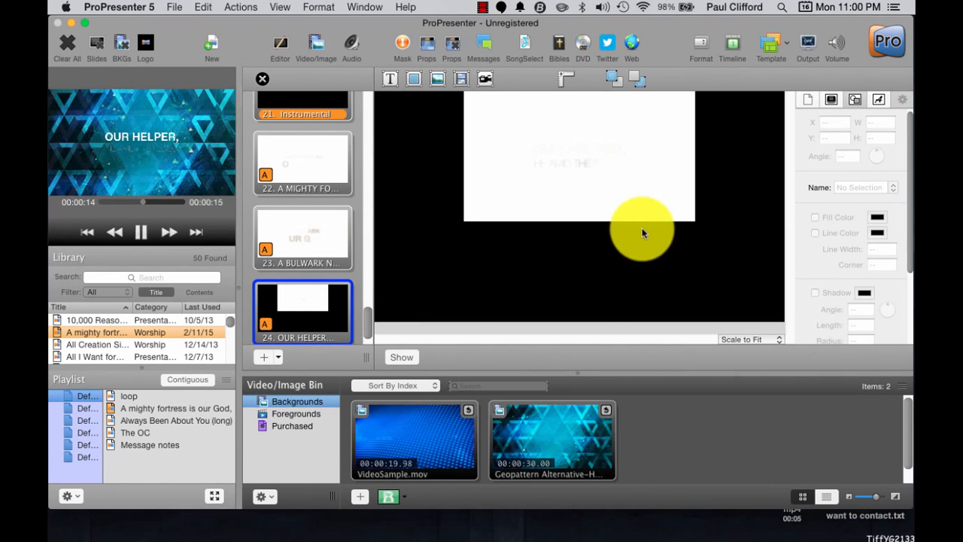
click(617, 133)
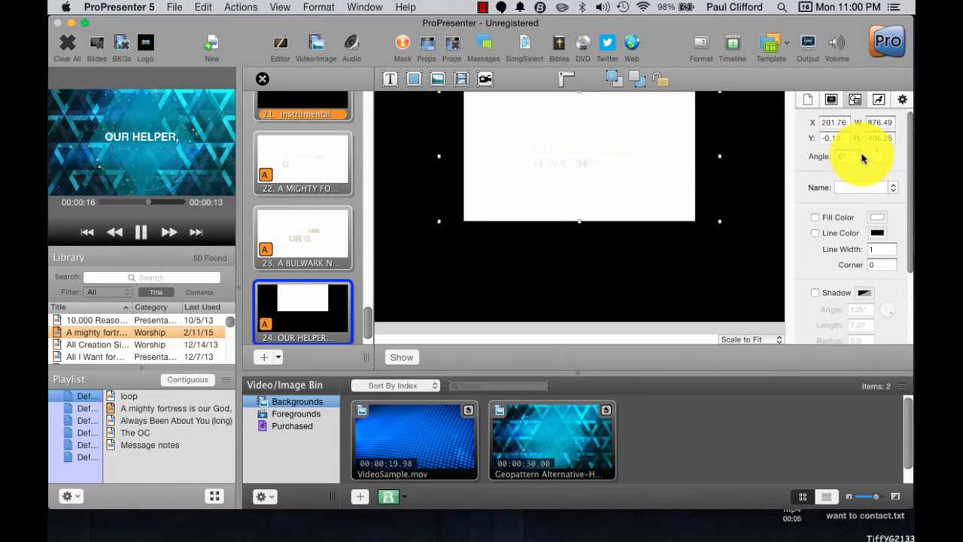
mouse_move(863, 157)
mouse_down()
mouse_move(869, 146)
mouse_move(875, 154)
mouse_up()
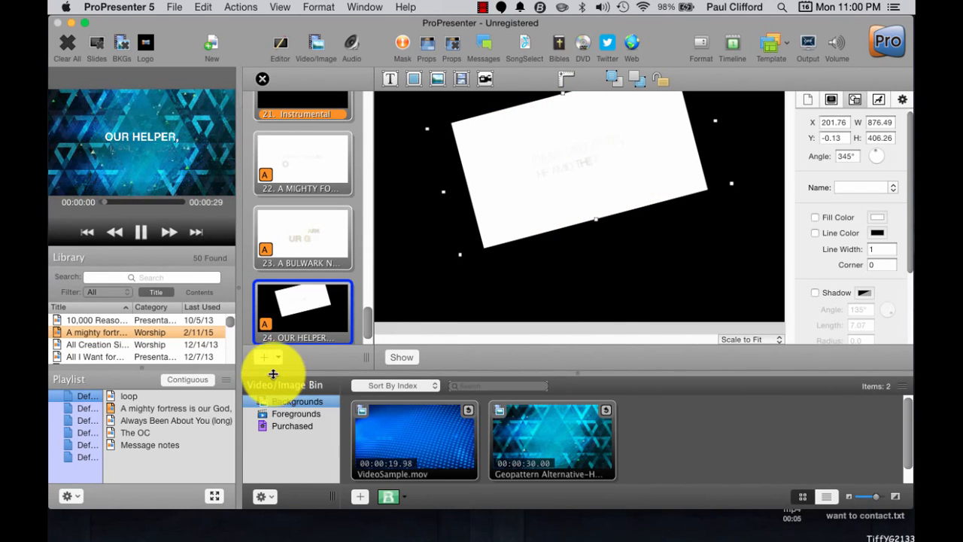
Step: Close the slide editor and show the edited slide 24 over the motion background
click(262, 80)
click(261, 80)
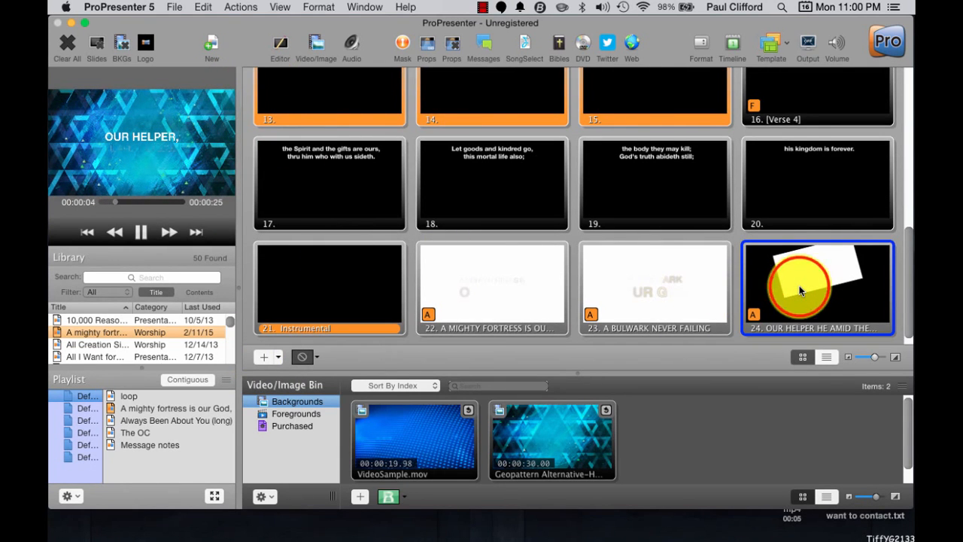
click(800, 291)
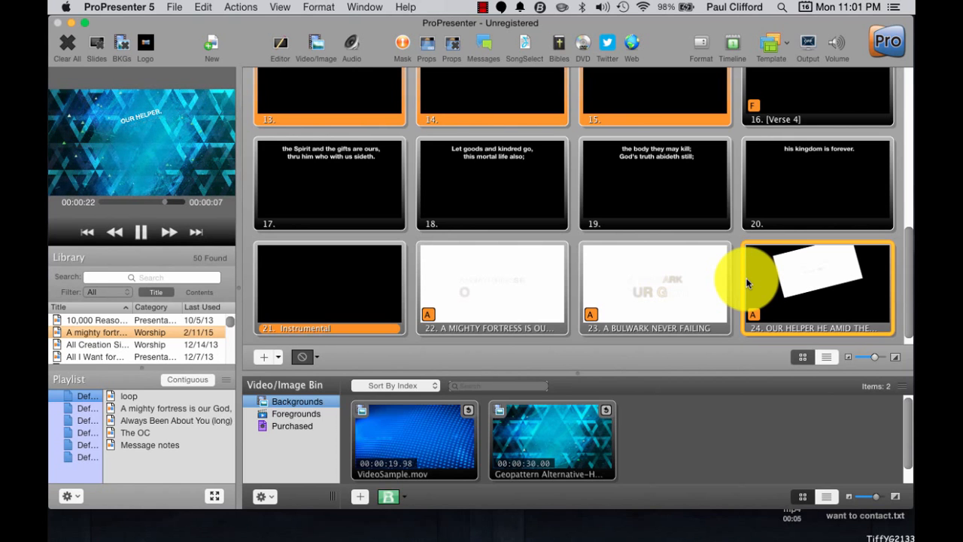
click(482, 7)
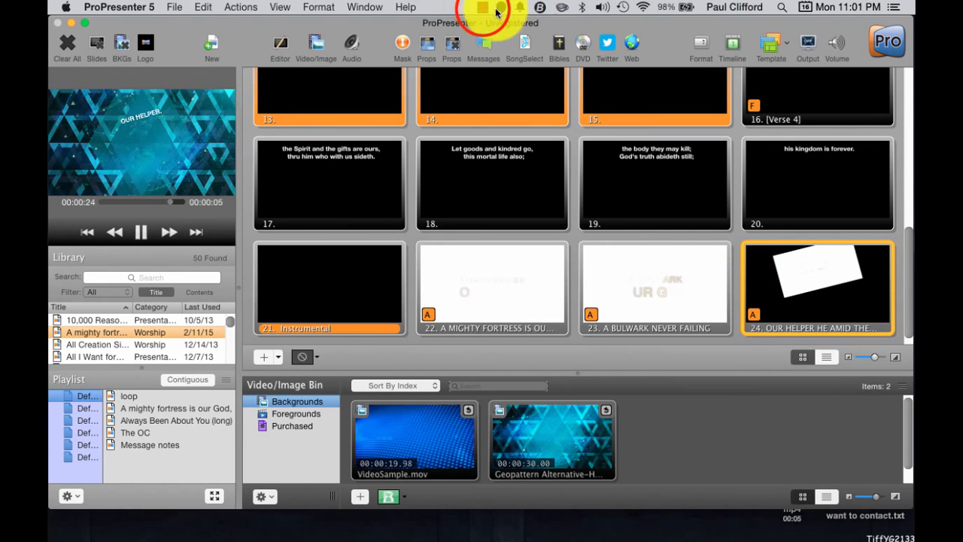